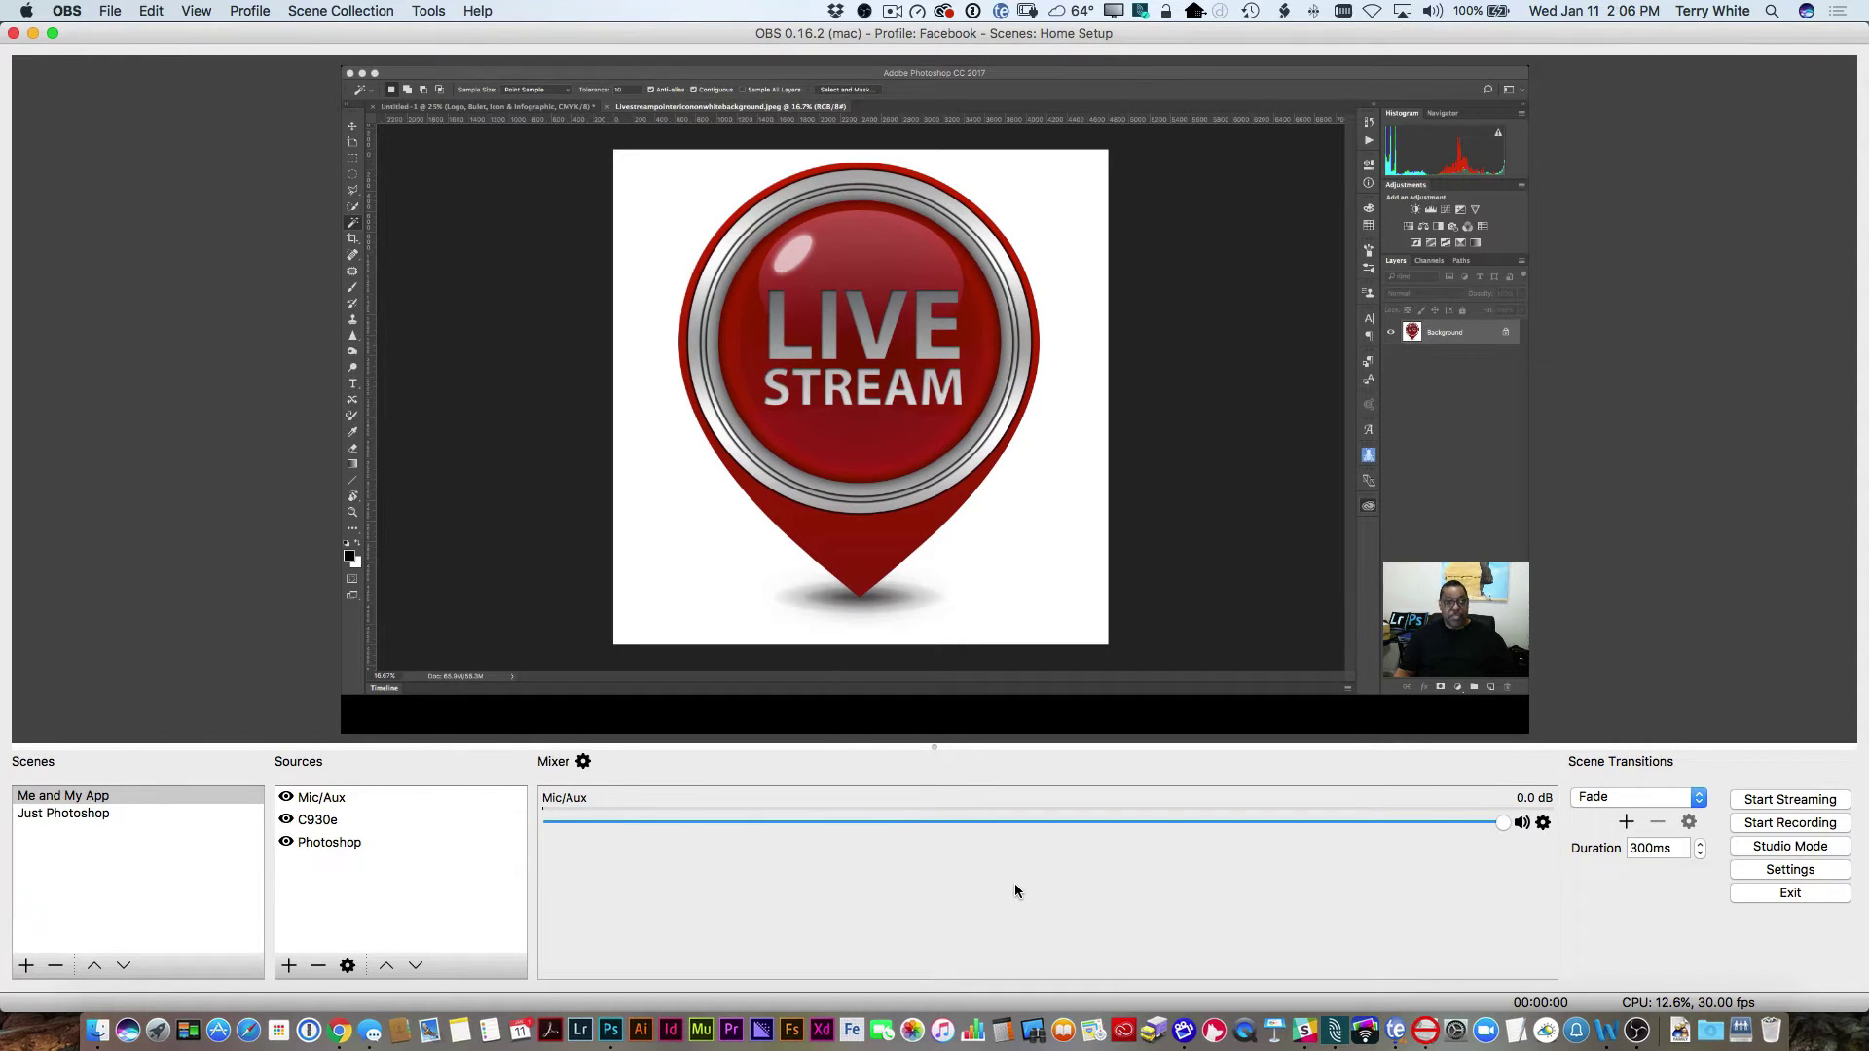
# Step: Switch to Chrome and start scheduling a new event in YouTube's live streaming Events section
pyautogui.press('super+Tab')
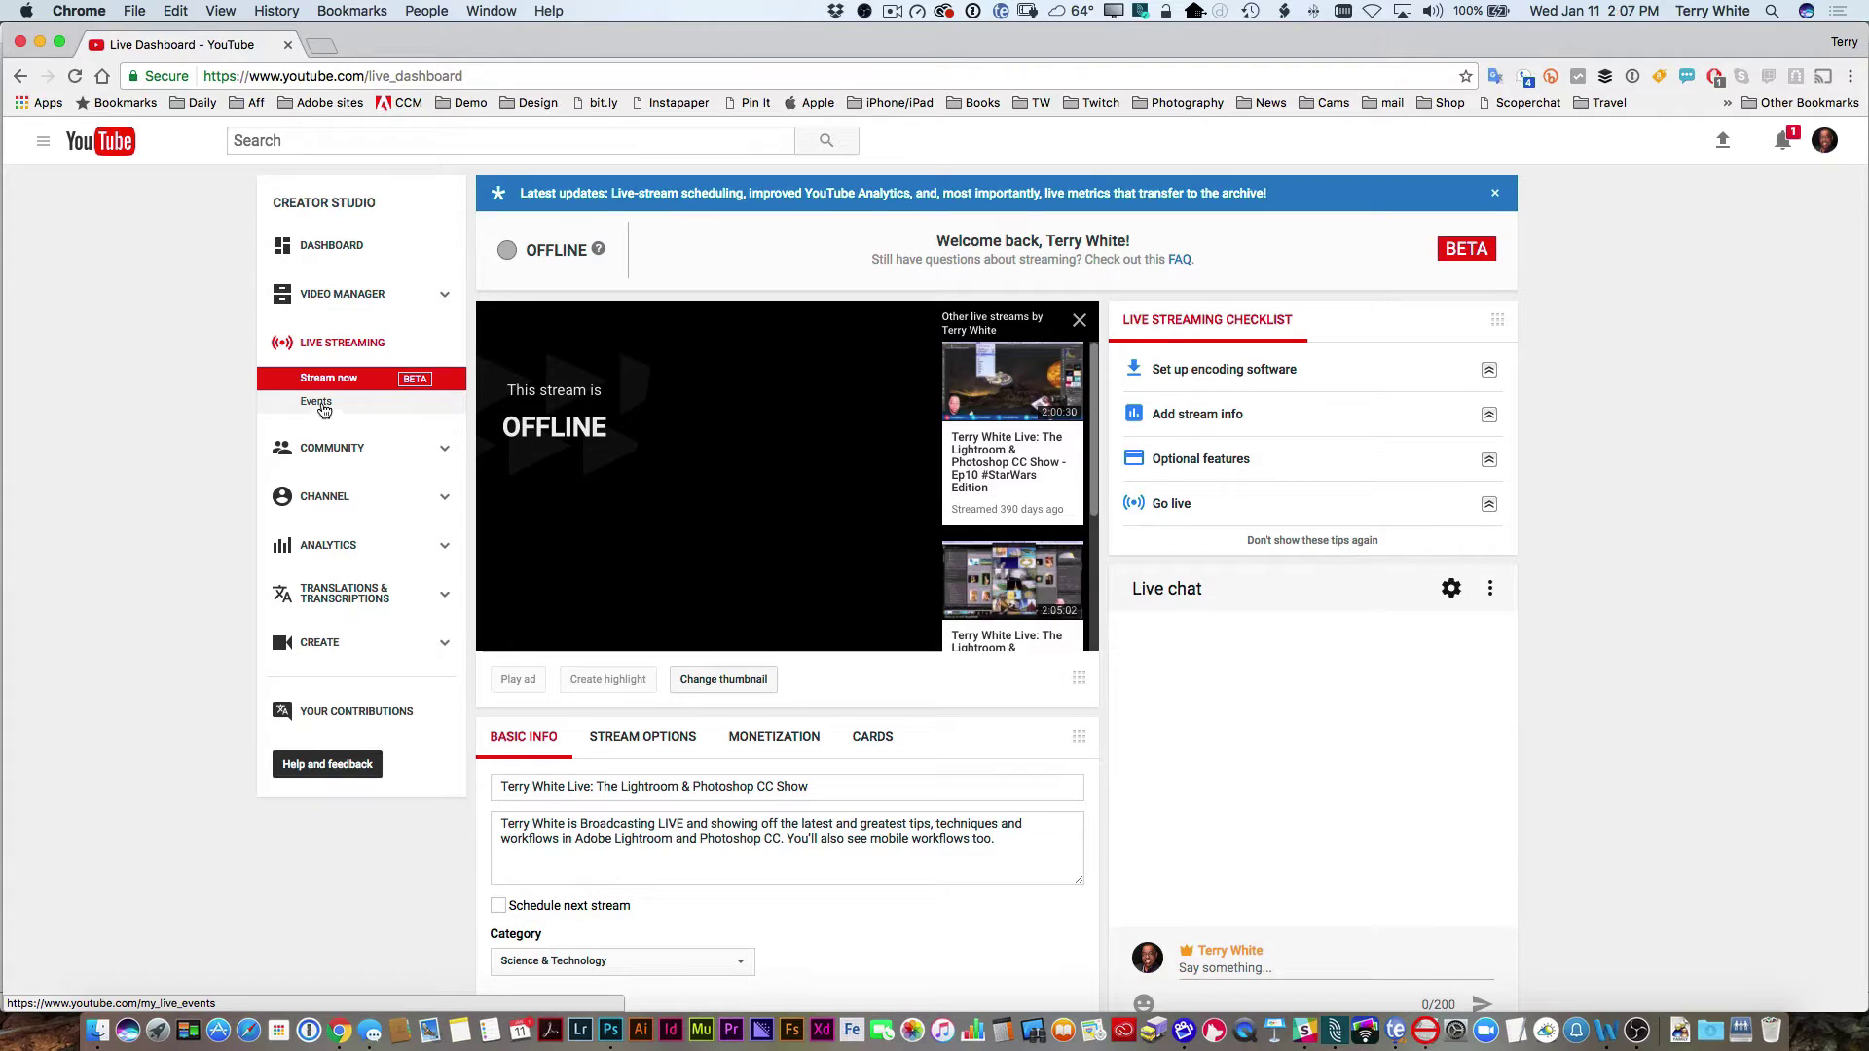
pyautogui.click(380, 408)
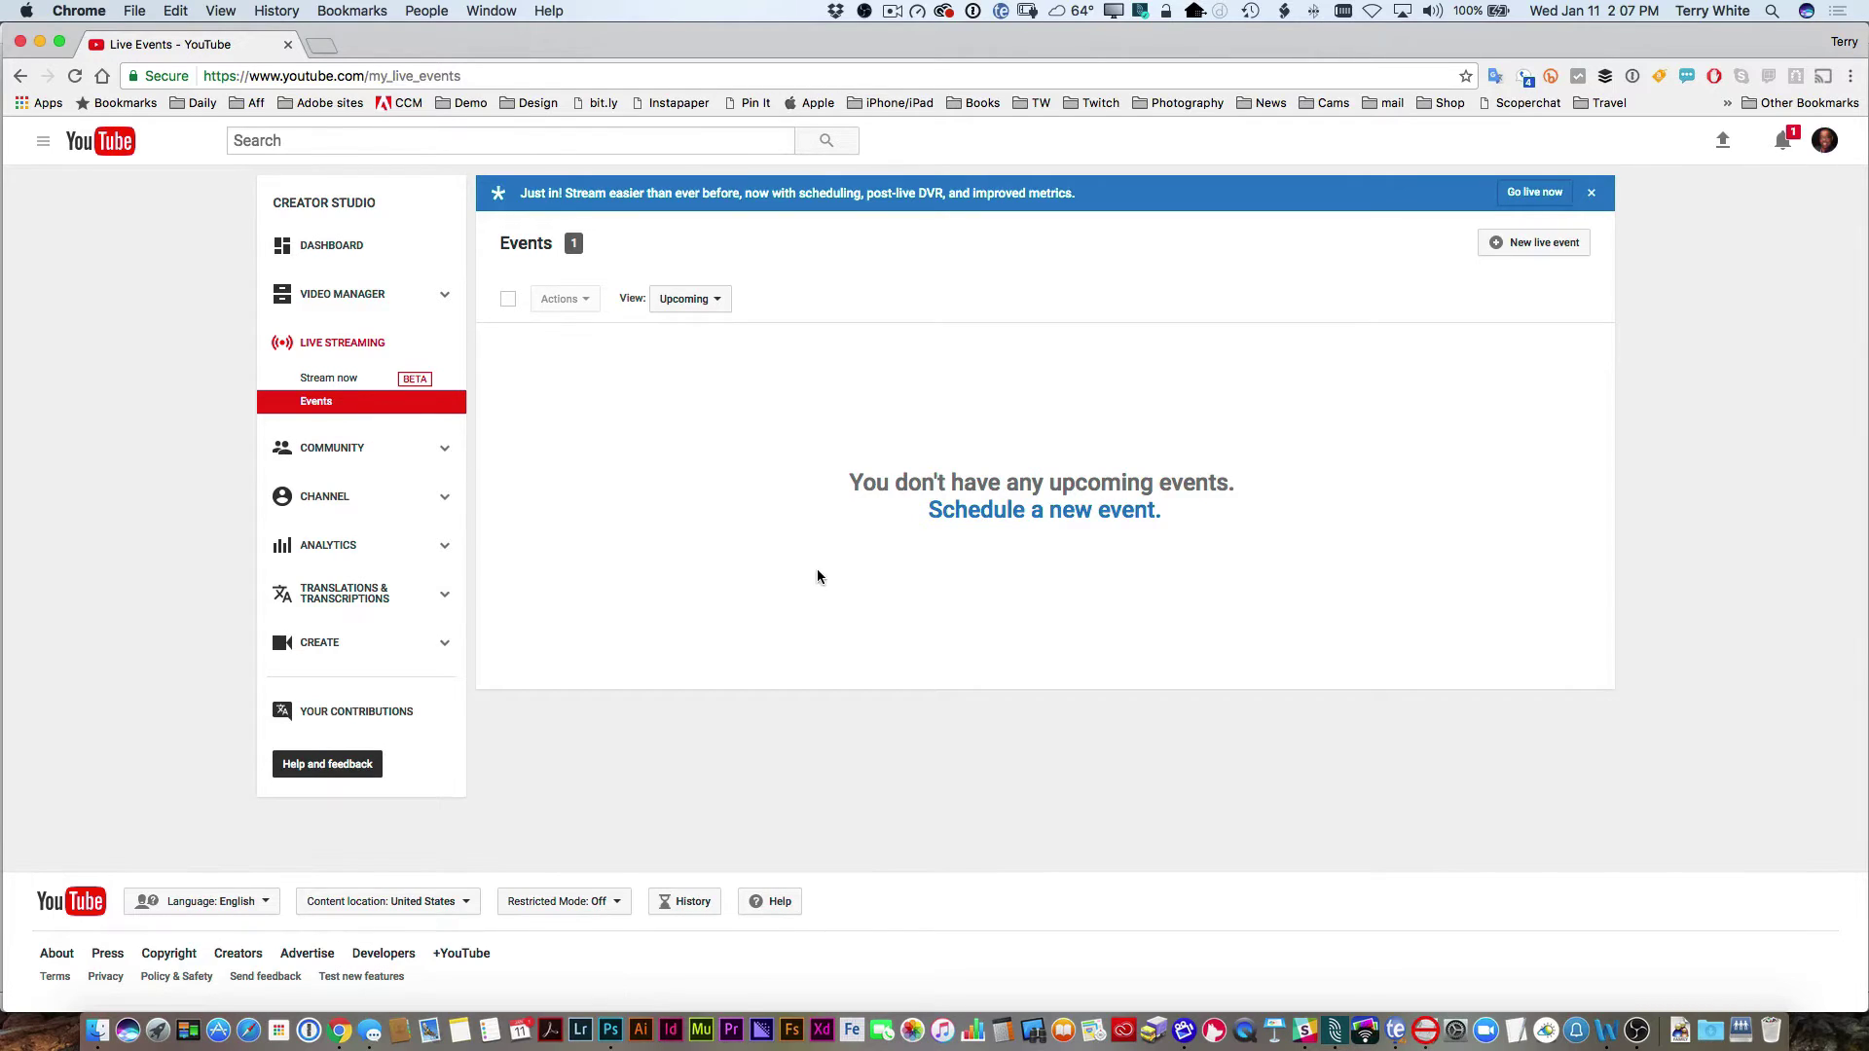
pyautogui.click(983, 523)
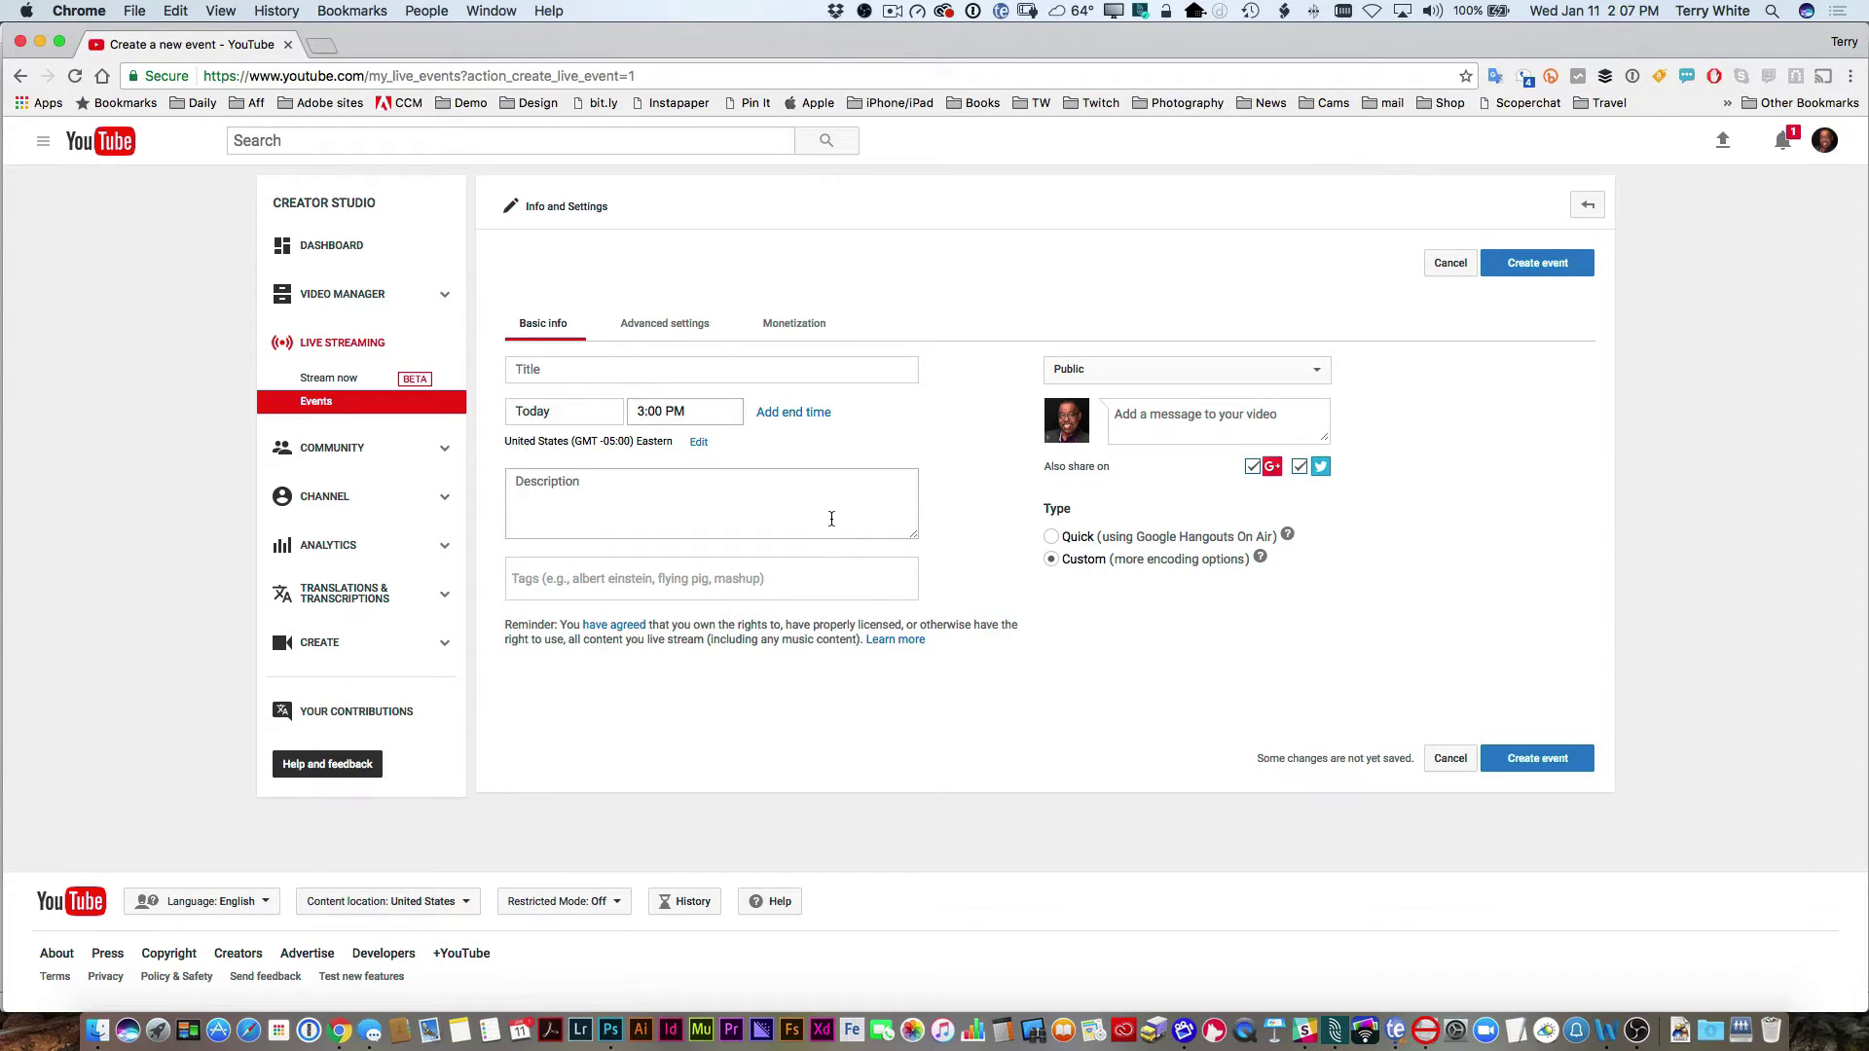
pyautogui.click(658, 411)
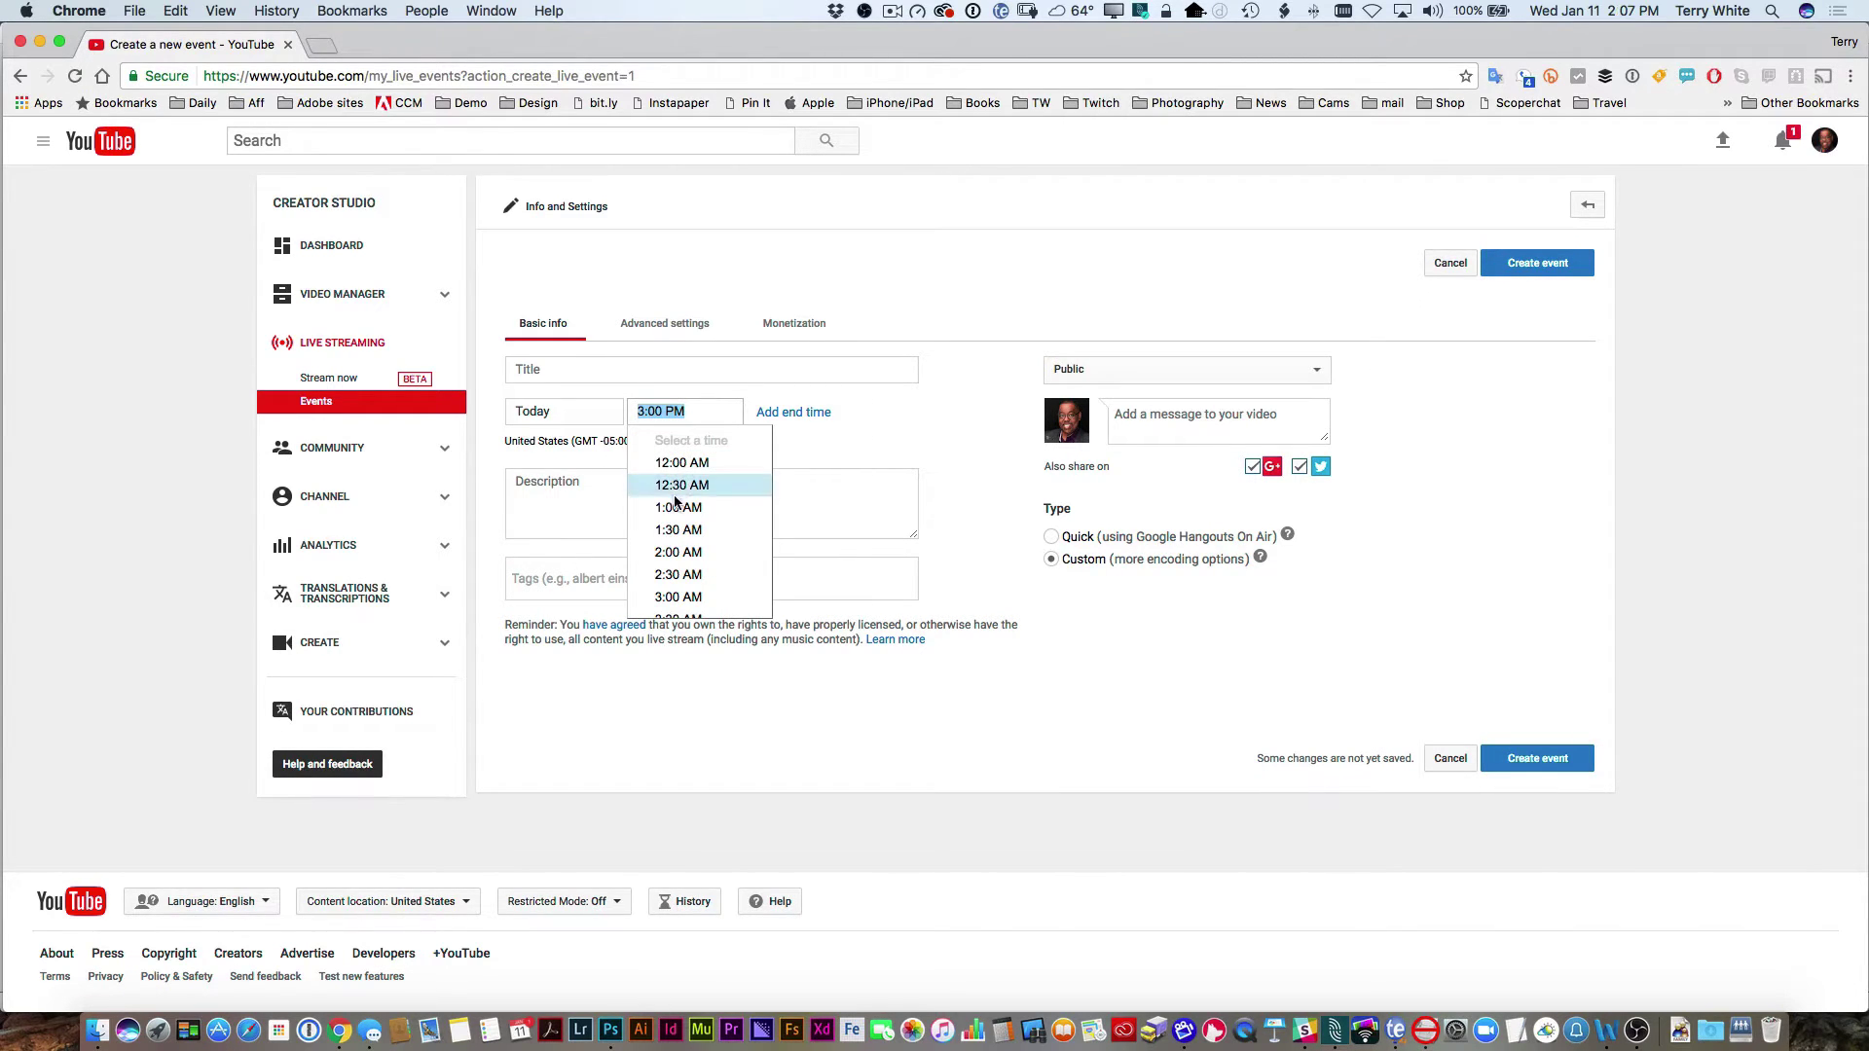
pyautogui.scroll(-2, 676, 502)
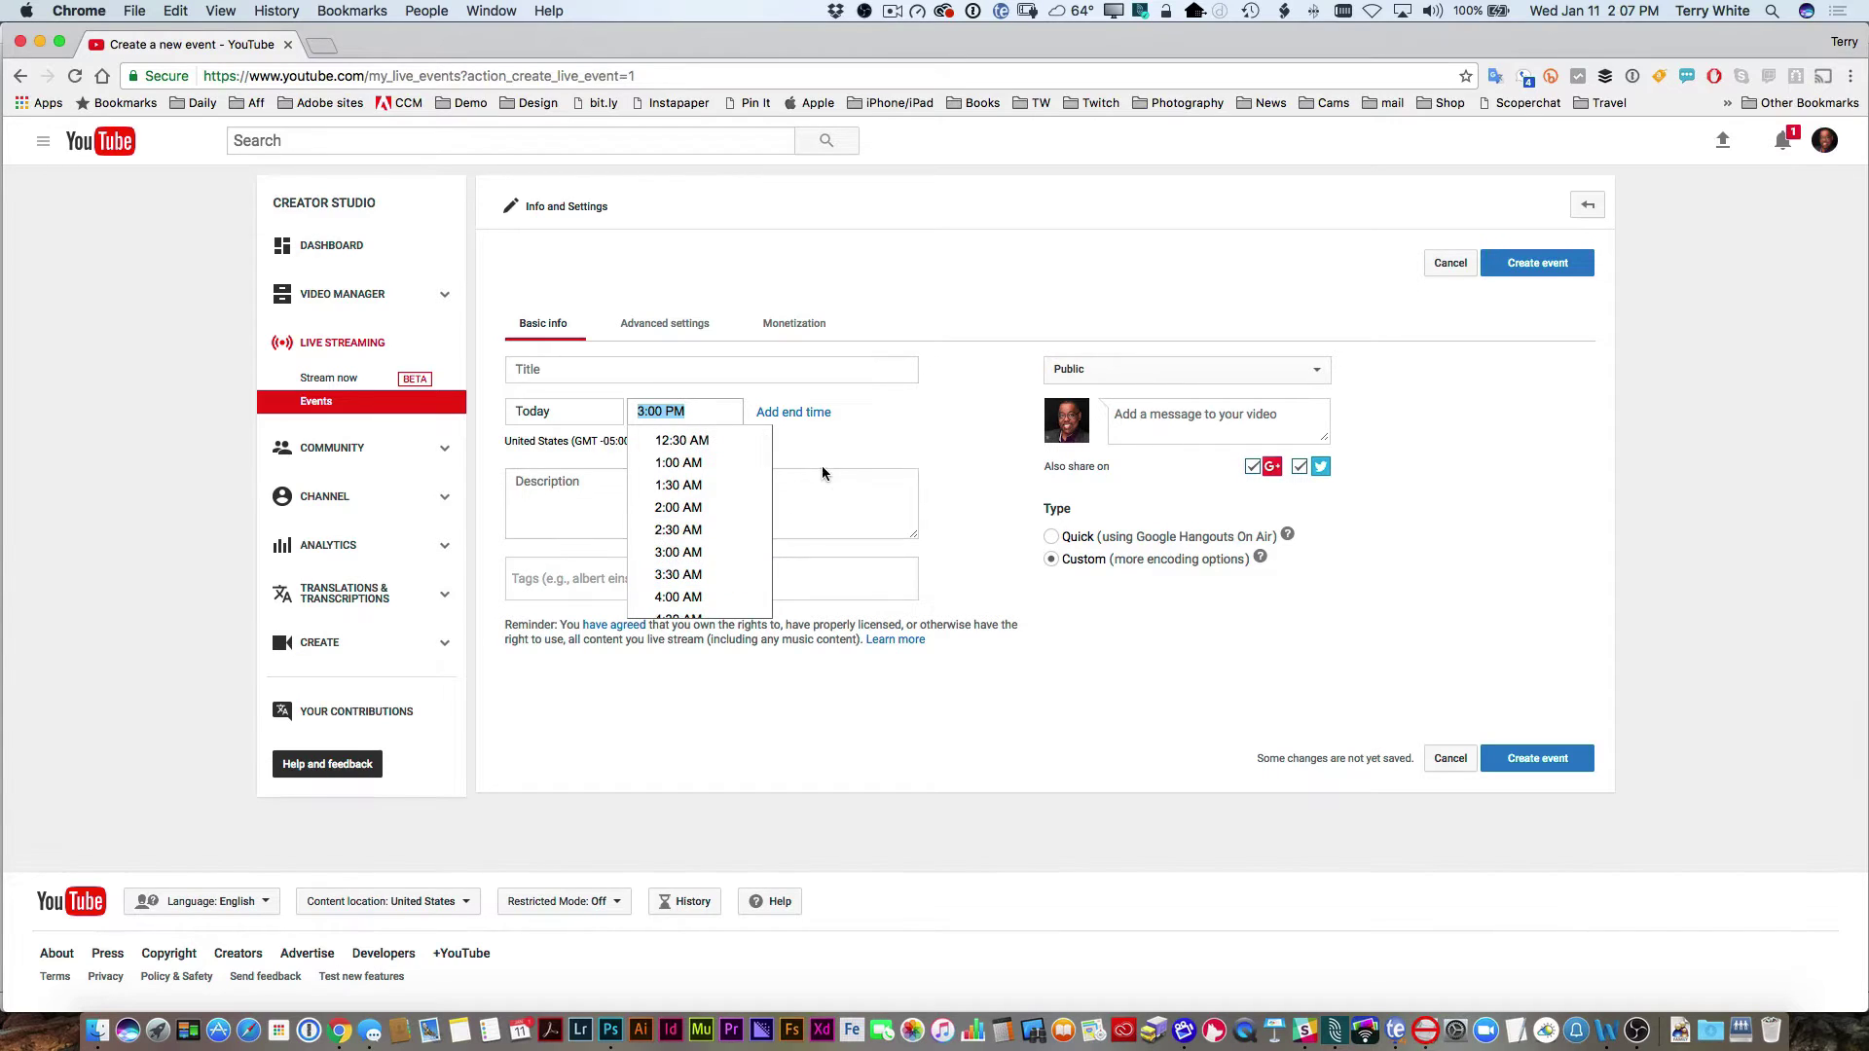
pyautogui.click(775, 465)
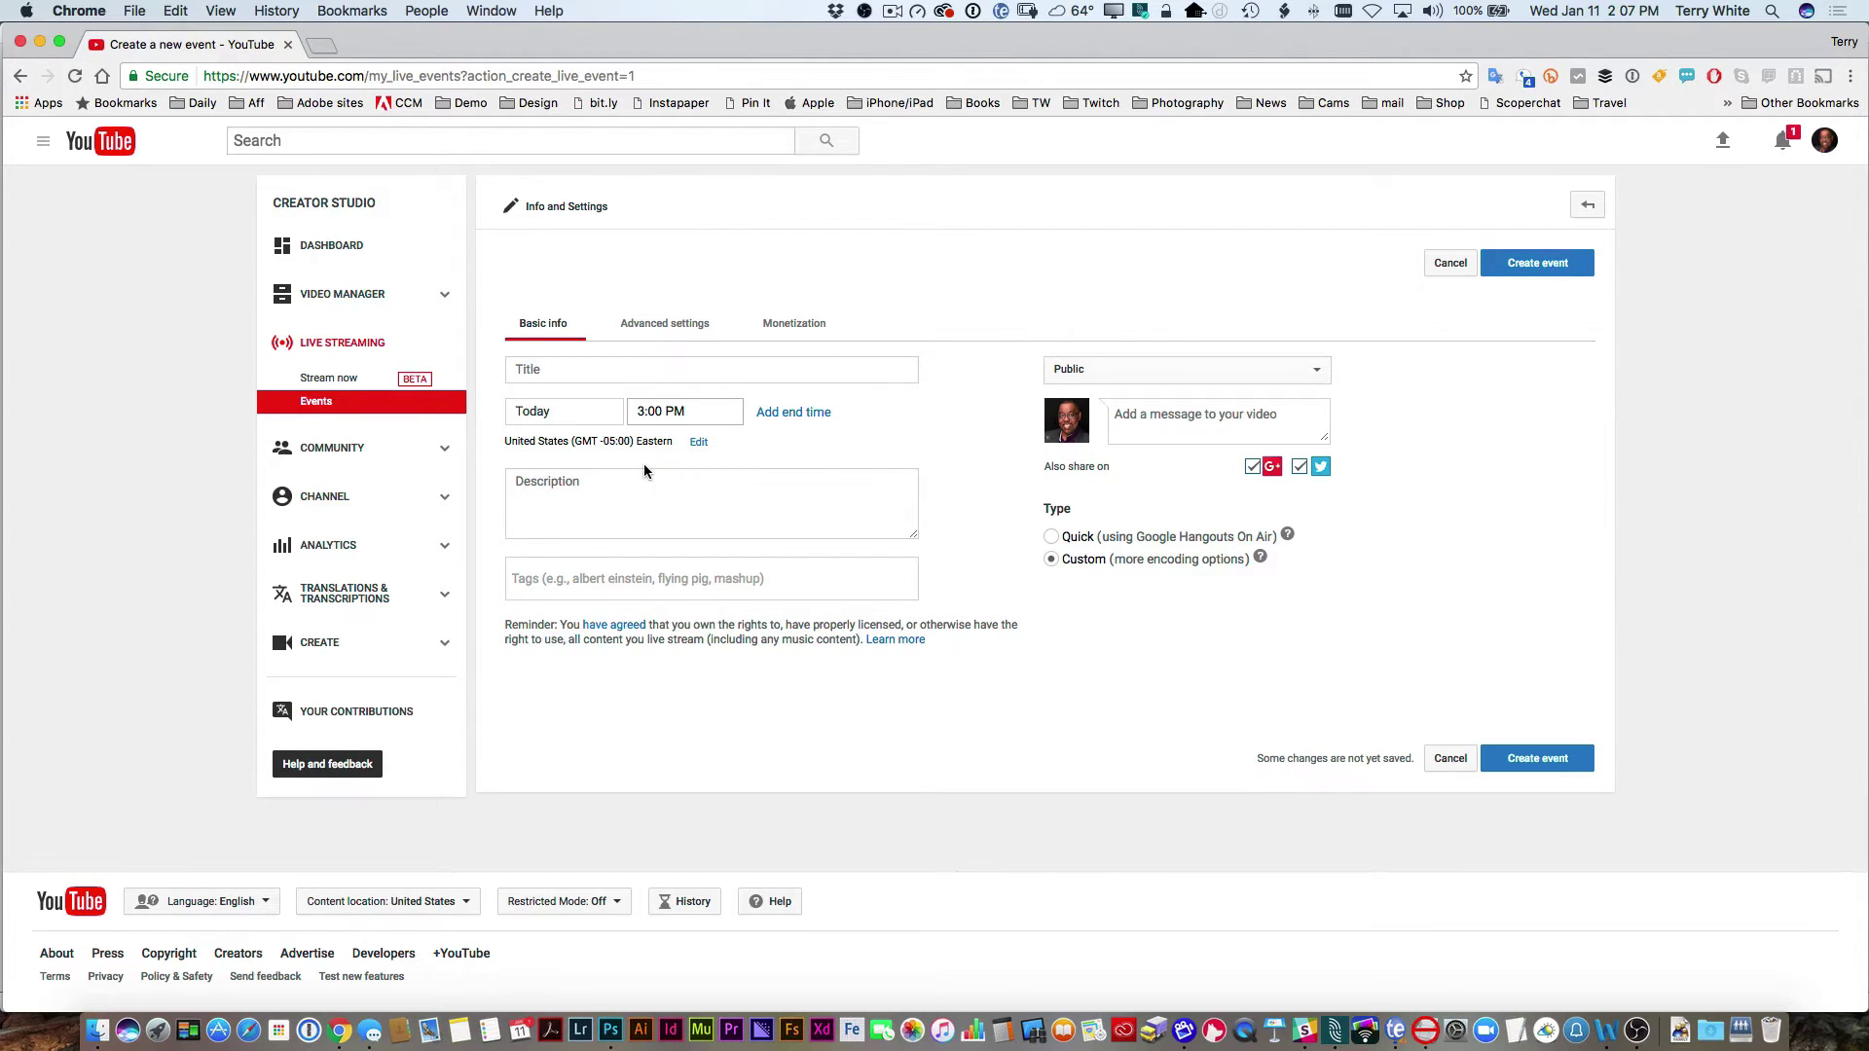
# Step: Title the event "Intro to Adobe Photoshop CC" and describe it as the presenter showing how to get started with Adobe Photoshop CC
pyautogui.click(546, 369)
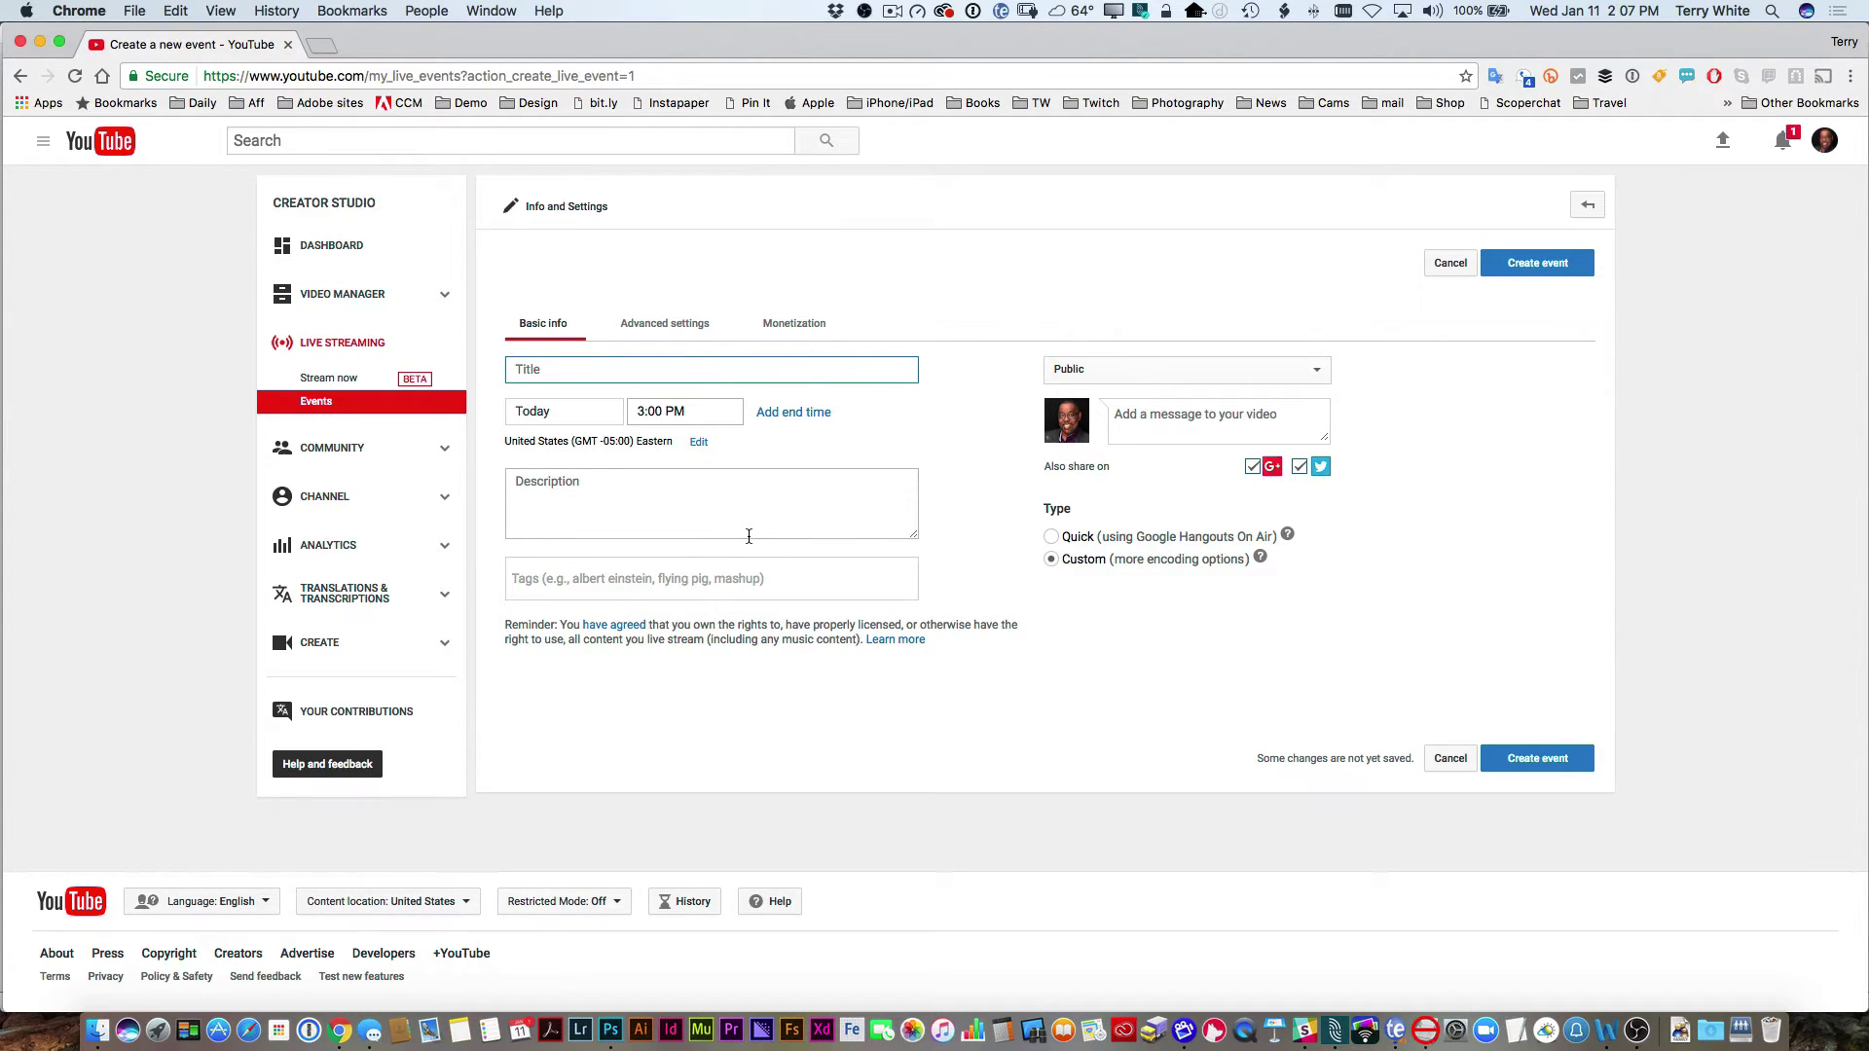
pyautogui.write('Intro to Adobe Photoshop CC')
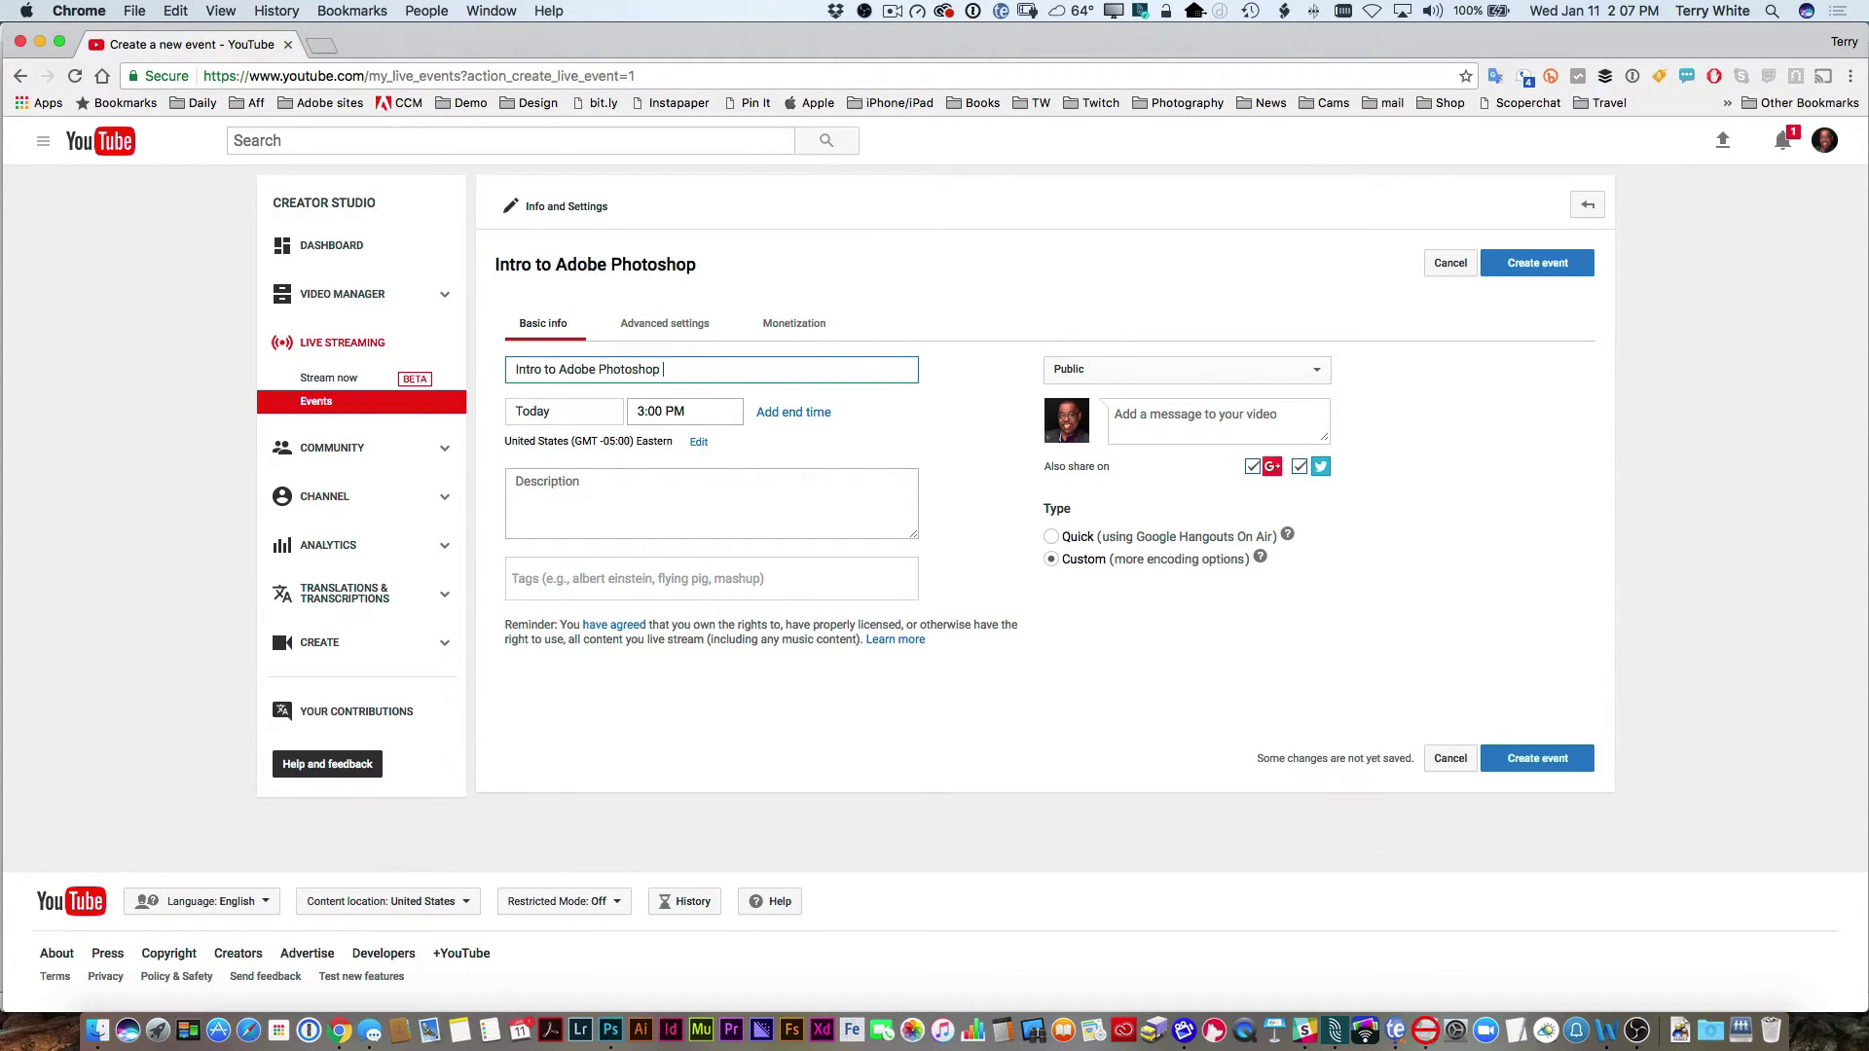
pyautogui.click(653, 520)
pyautogui.write('Terry White ')
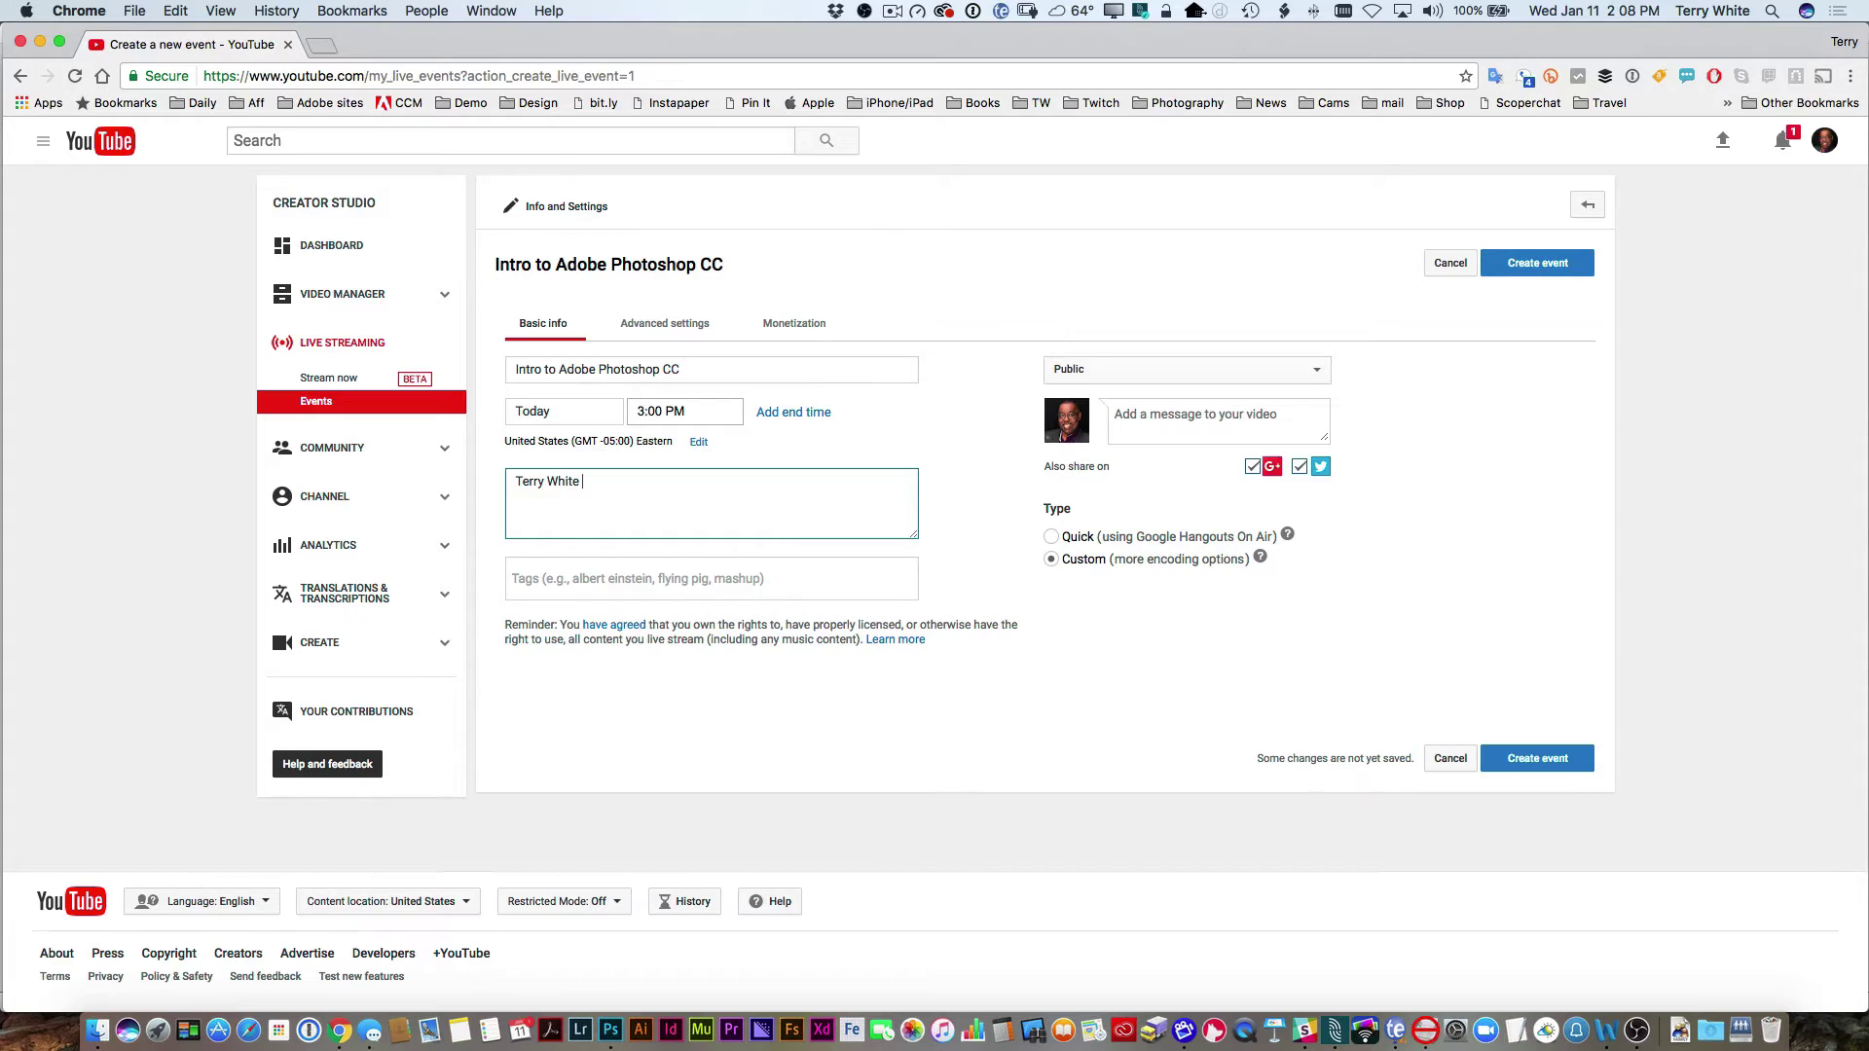
pyautogui.write('shows how to get started with Adobe ')
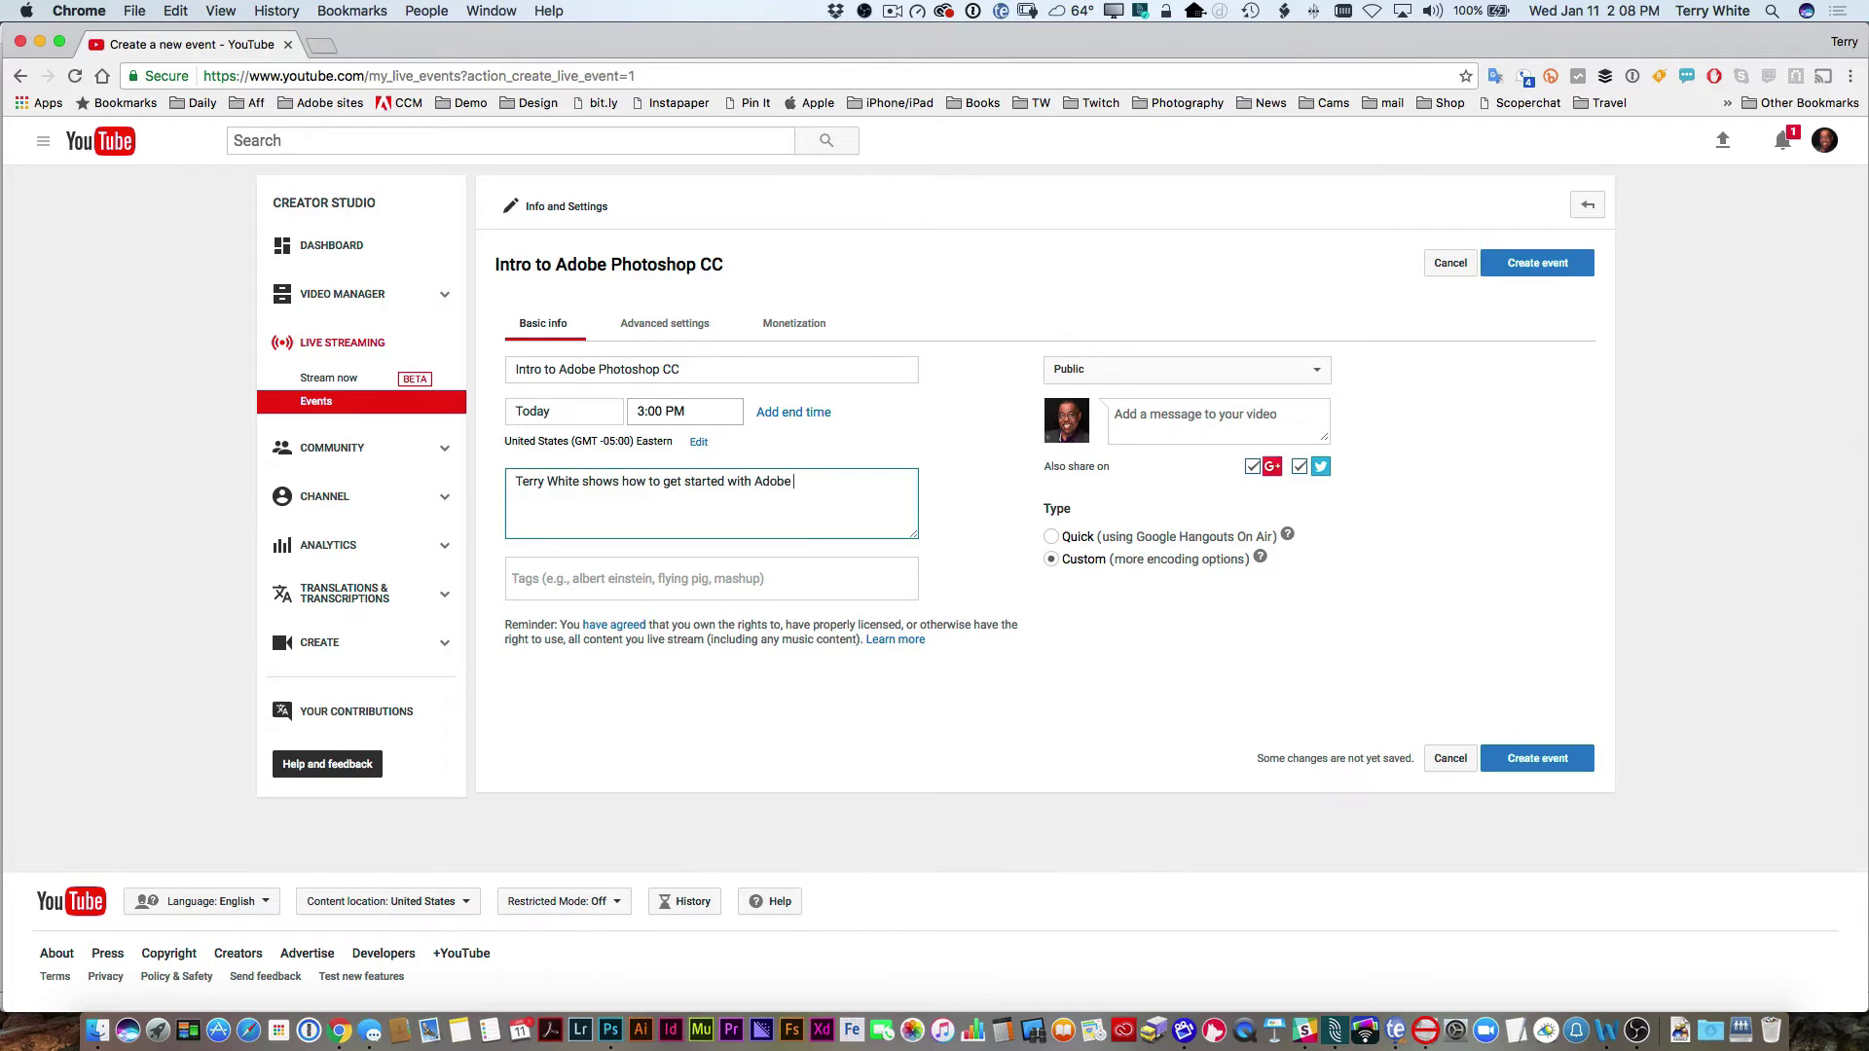
pyautogui.write('Photoshop CC')
# Step: Add the tags Adobe, Photoshop, Creative Cloud, the presenter's full name and Tutorial to the event
pyautogui.press('Tab')
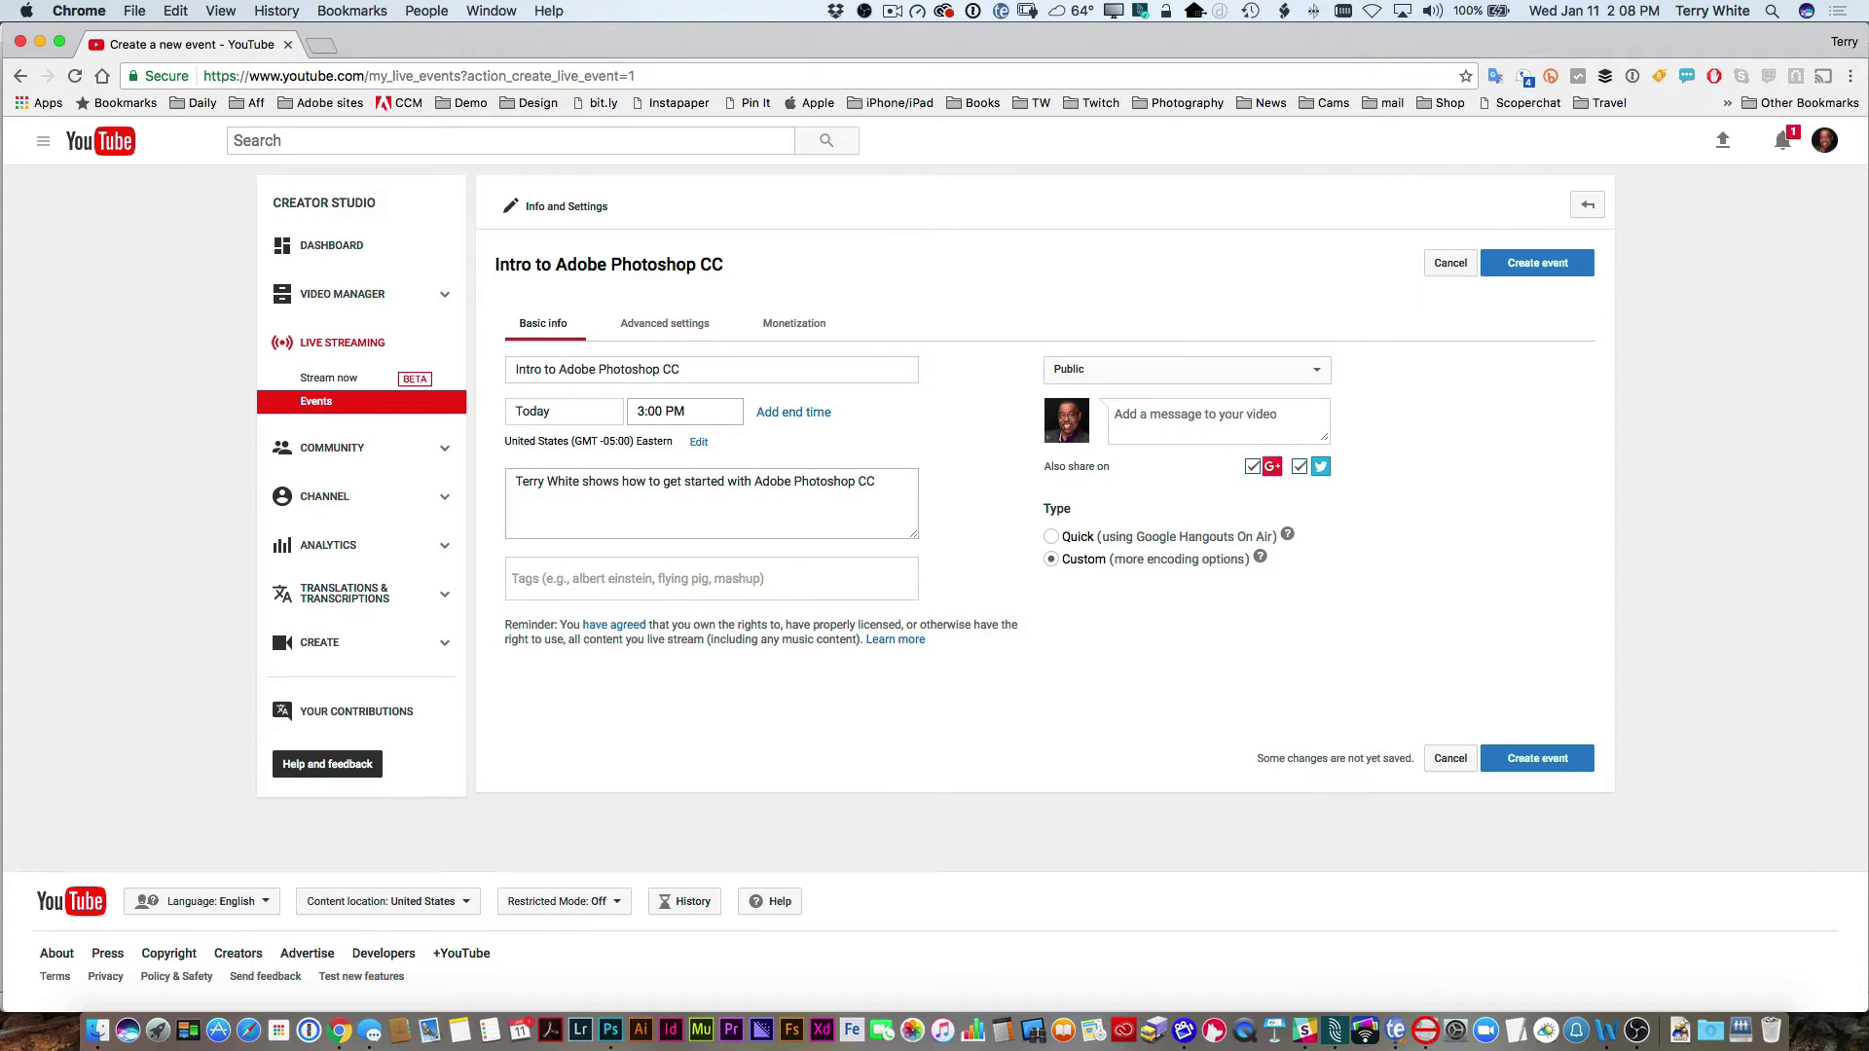
pyautogui.write('Adobe')
pyautogui.press('Return')
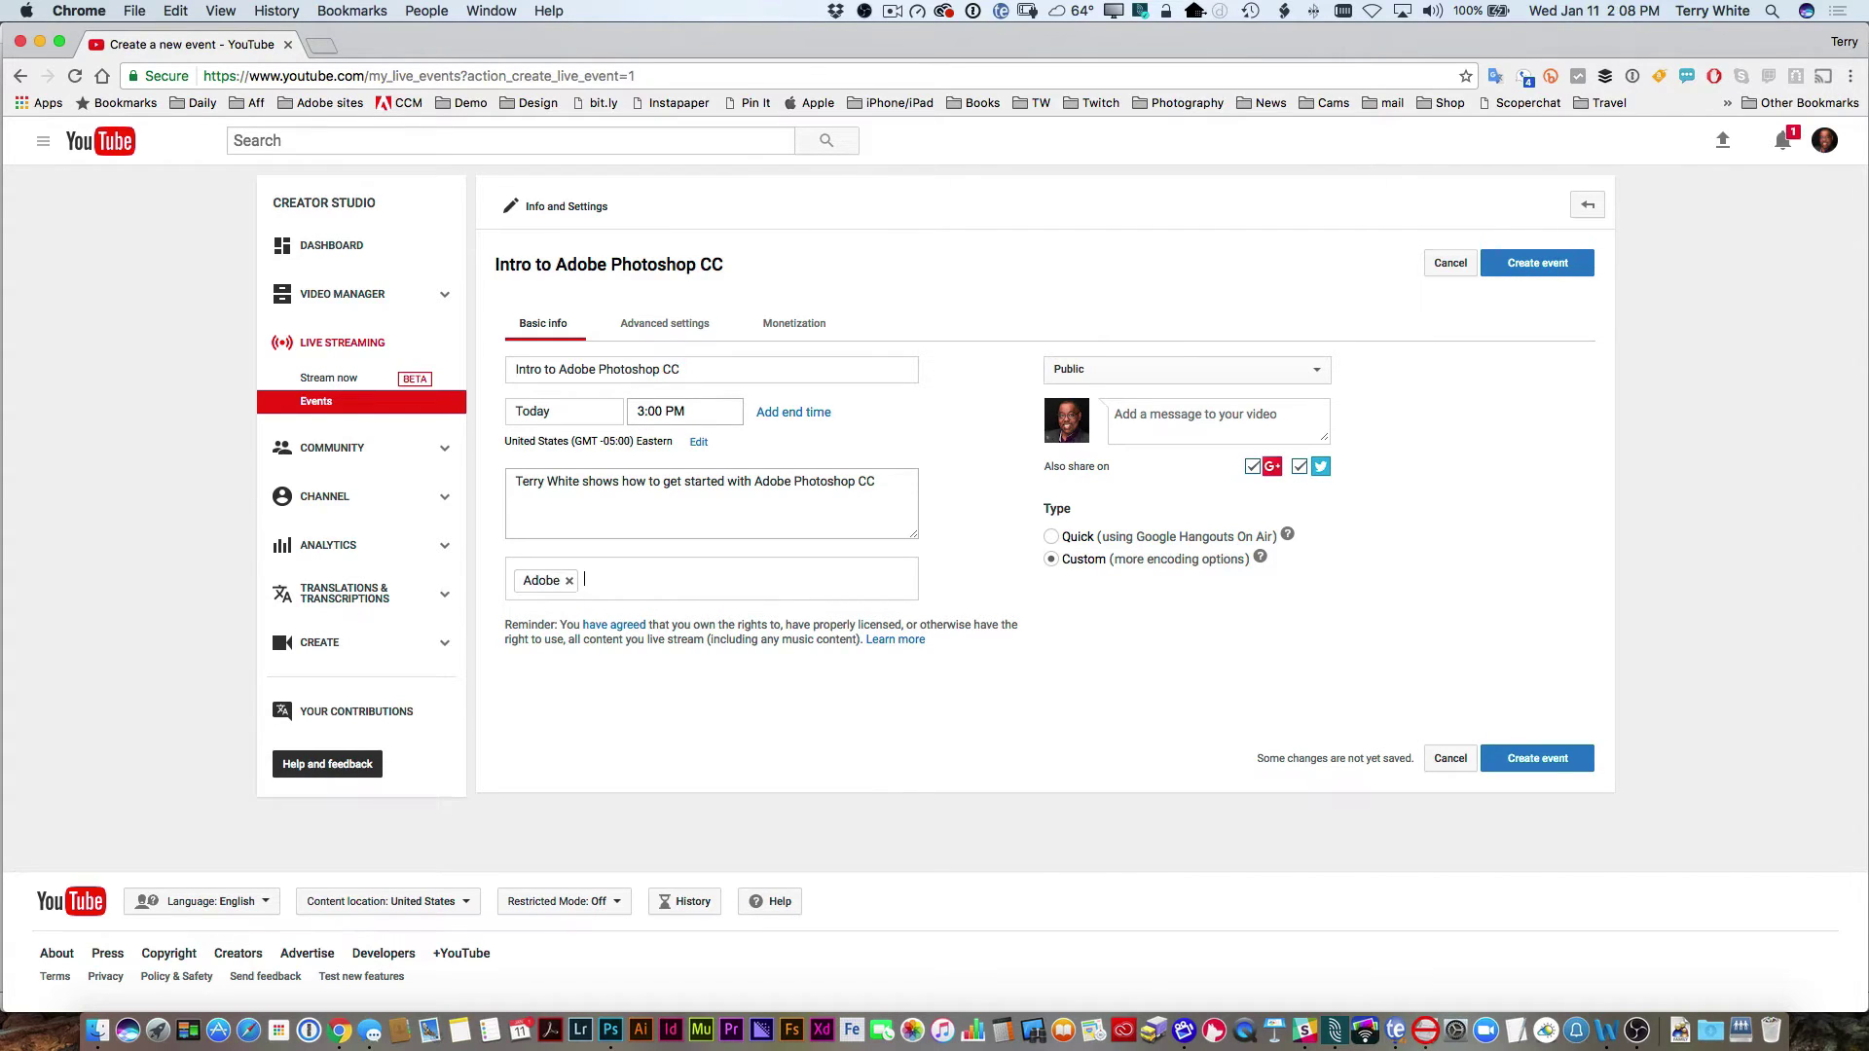
pyautogui.write('Photoshop')
pyautogui.write(',')
pyautogui.write('Creative')
pyautogui.write(' Cloud')
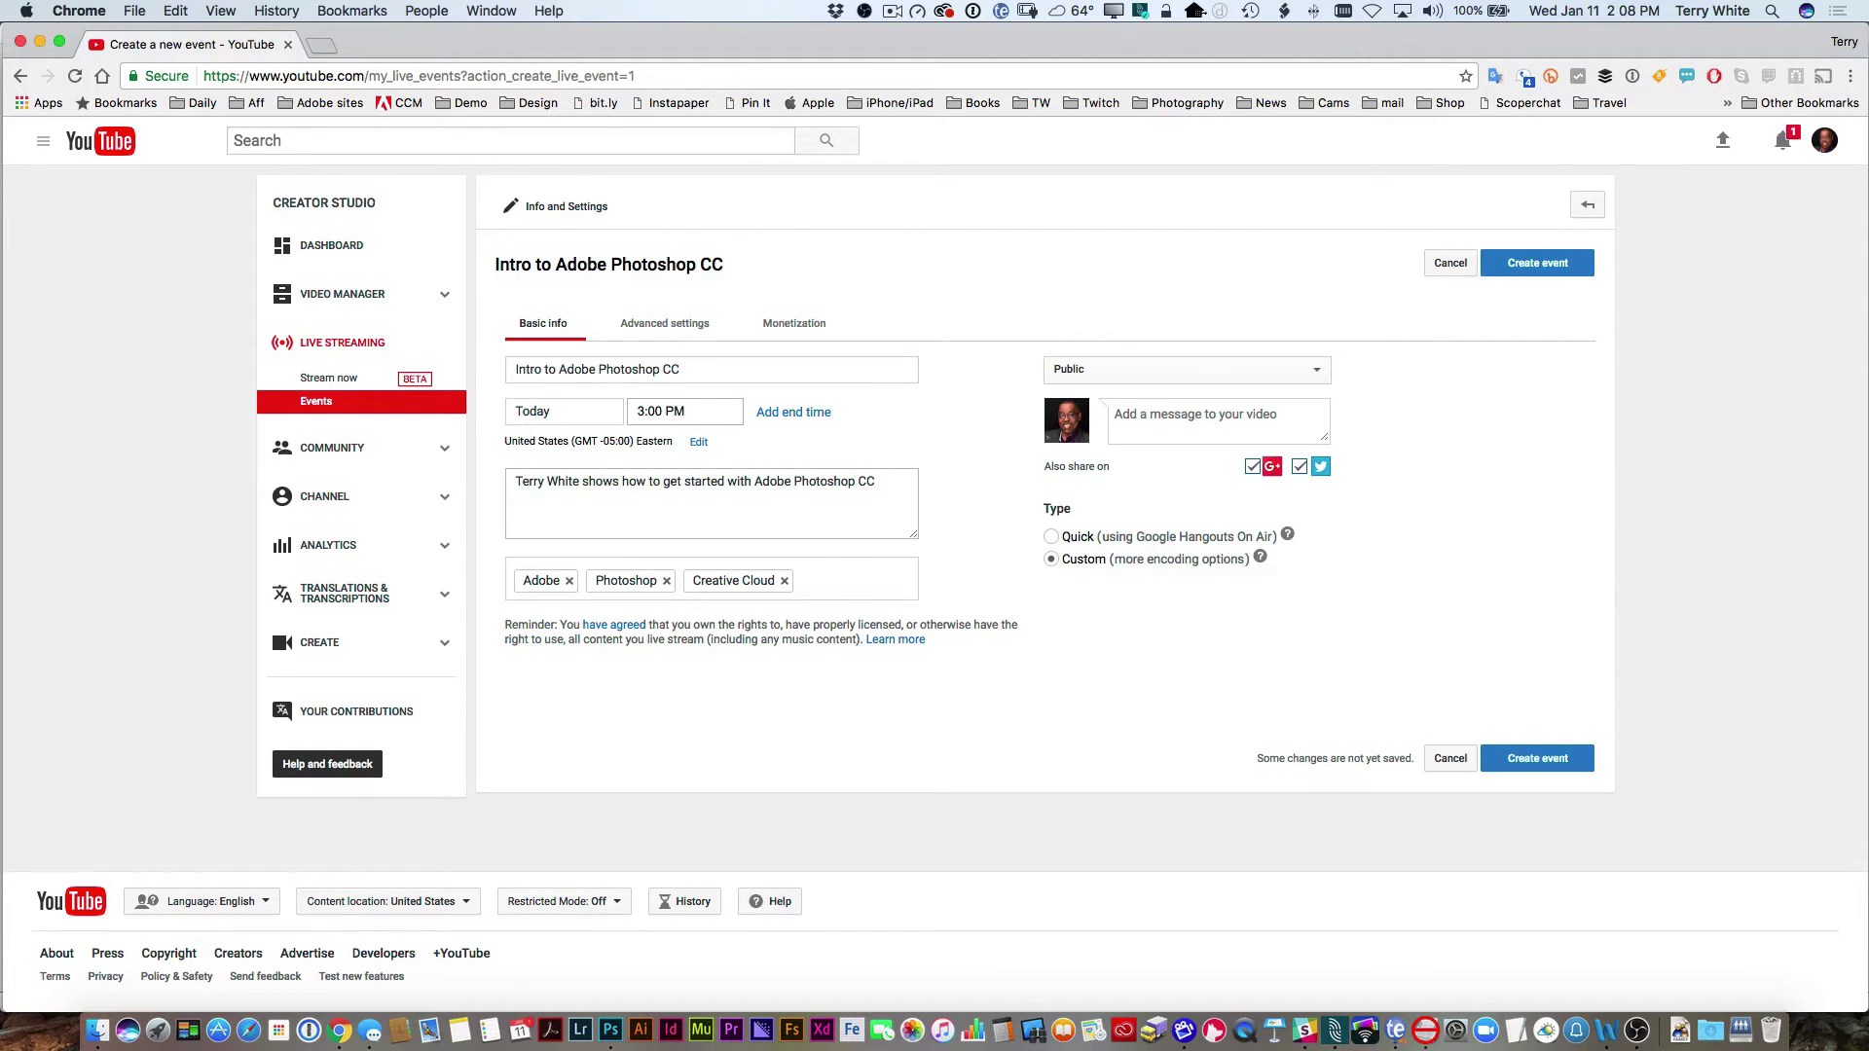
pyautogui.write(',Terry White')
pyautogui.write(',')
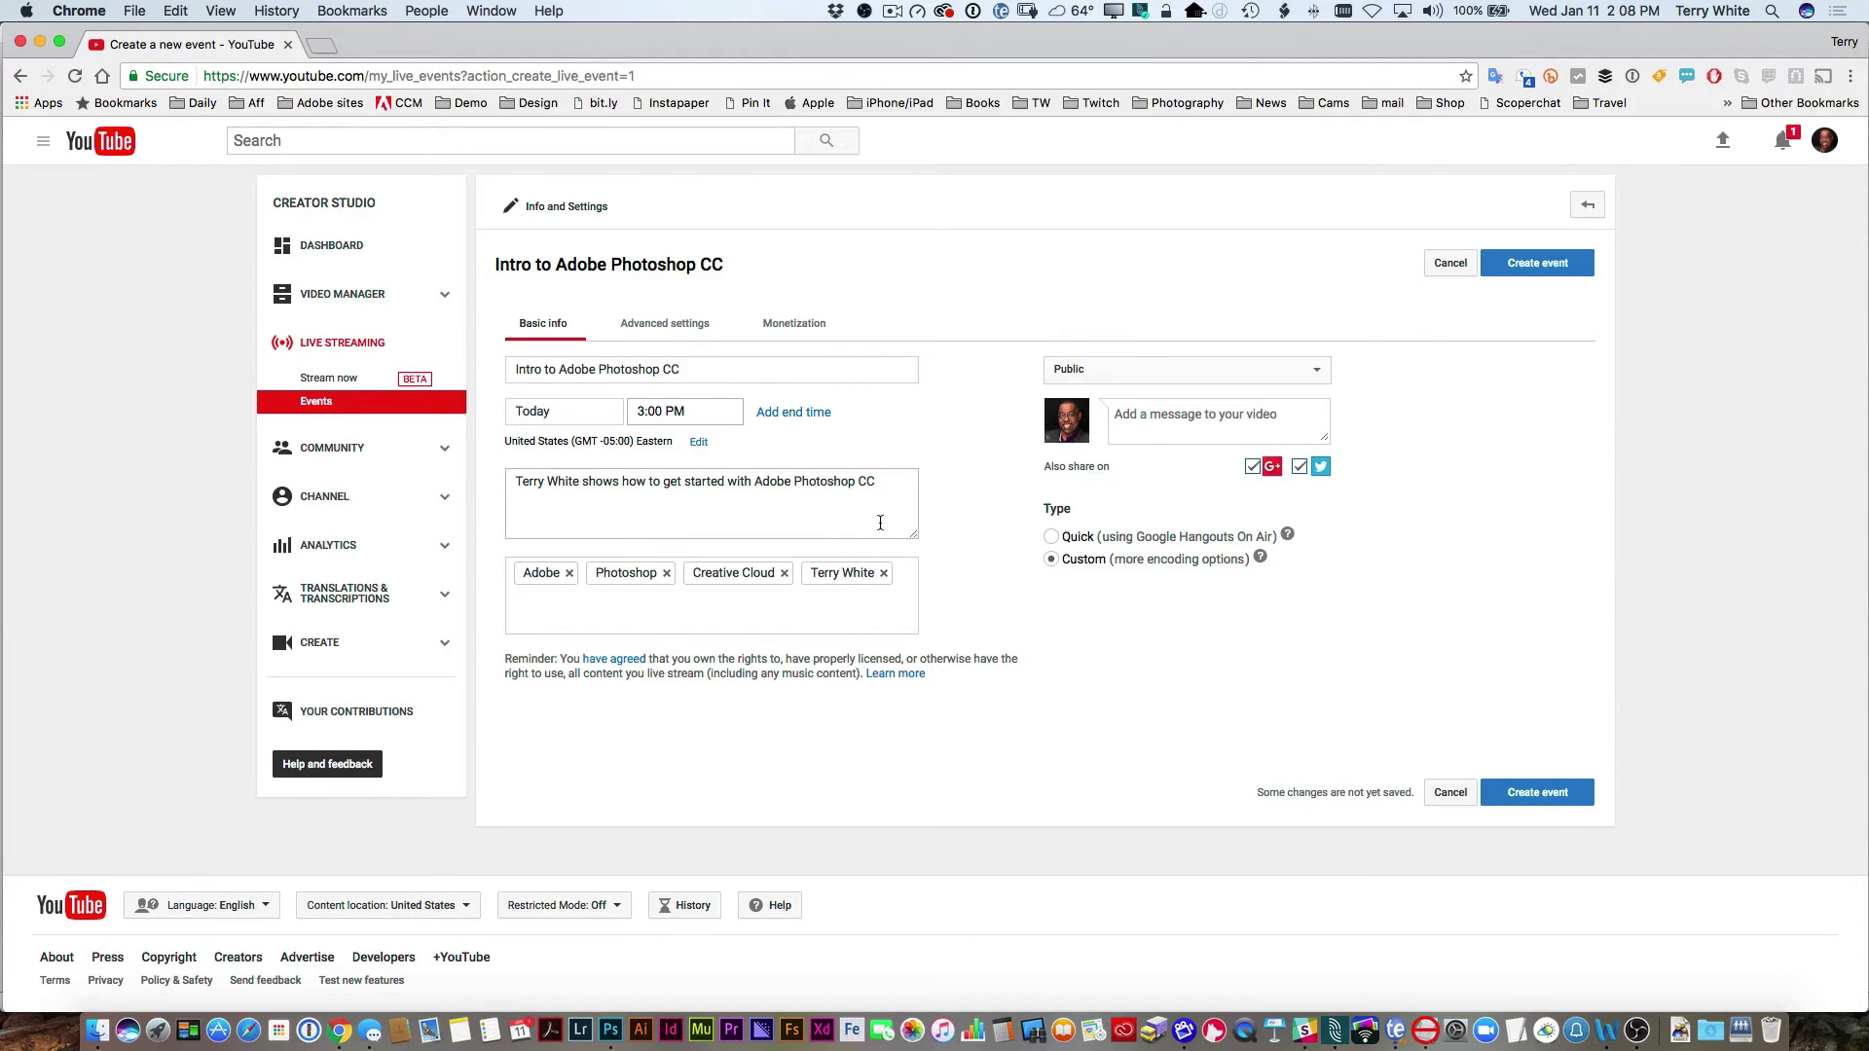
pyautogui.write('Tutorial,')
# Step: Add the sharing message "Join me LIVE for Intro to #Photoshop CC" to the event
pyautogui.click(1133, 425)
pyautogui.write('In')
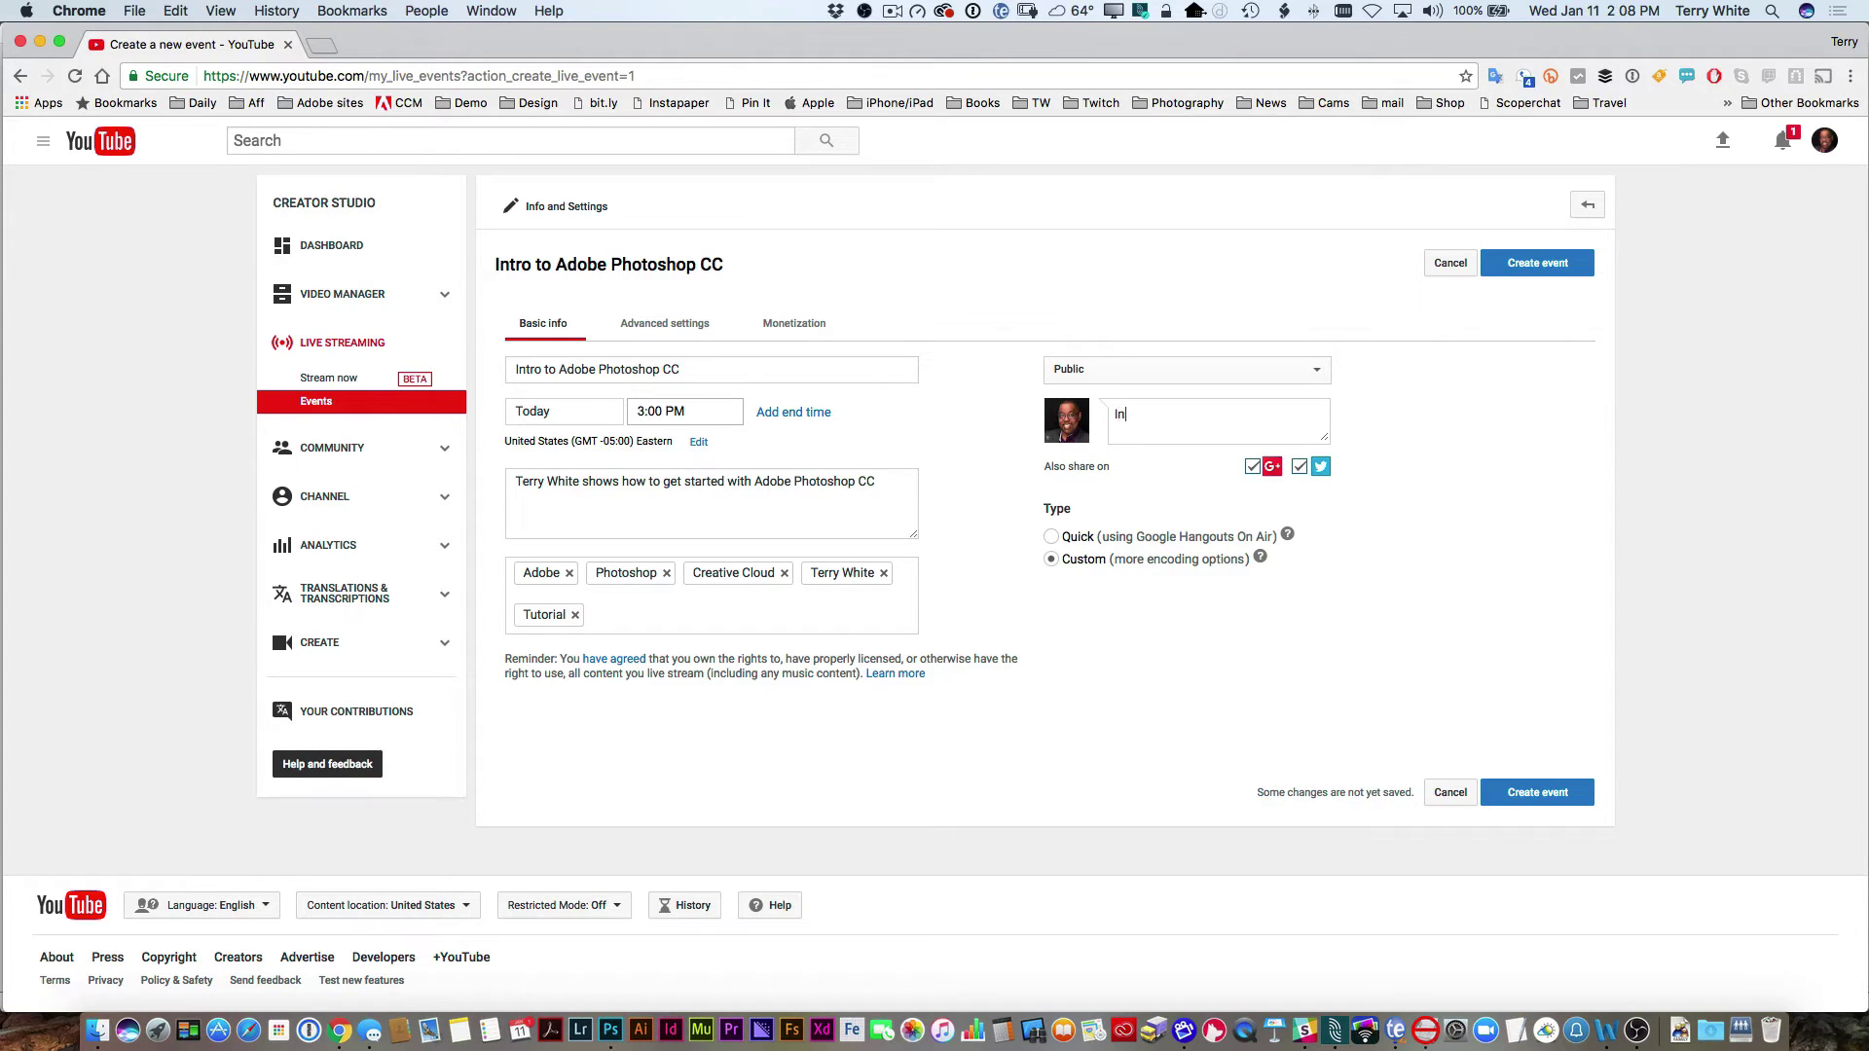
pyautogui.write('tro')
pyautogui.press('BackSpace')
pyautogui.press('BackSpace')
pyautogui.press('BackSpace')
pyautogui.press('BackSpace')
pyautogui.press('BackSpace')
pyautogui.write('Joing m')
pyautogui.press('BackSpace')
pyautogui.press('BackSpace')
pyautogui.press('BackSpace')
pyautogui.press('BackSpace')
pyautogui.press('BackSpace')
pyautogui.write('in me LIVE for Intro to #Photoshop CC')
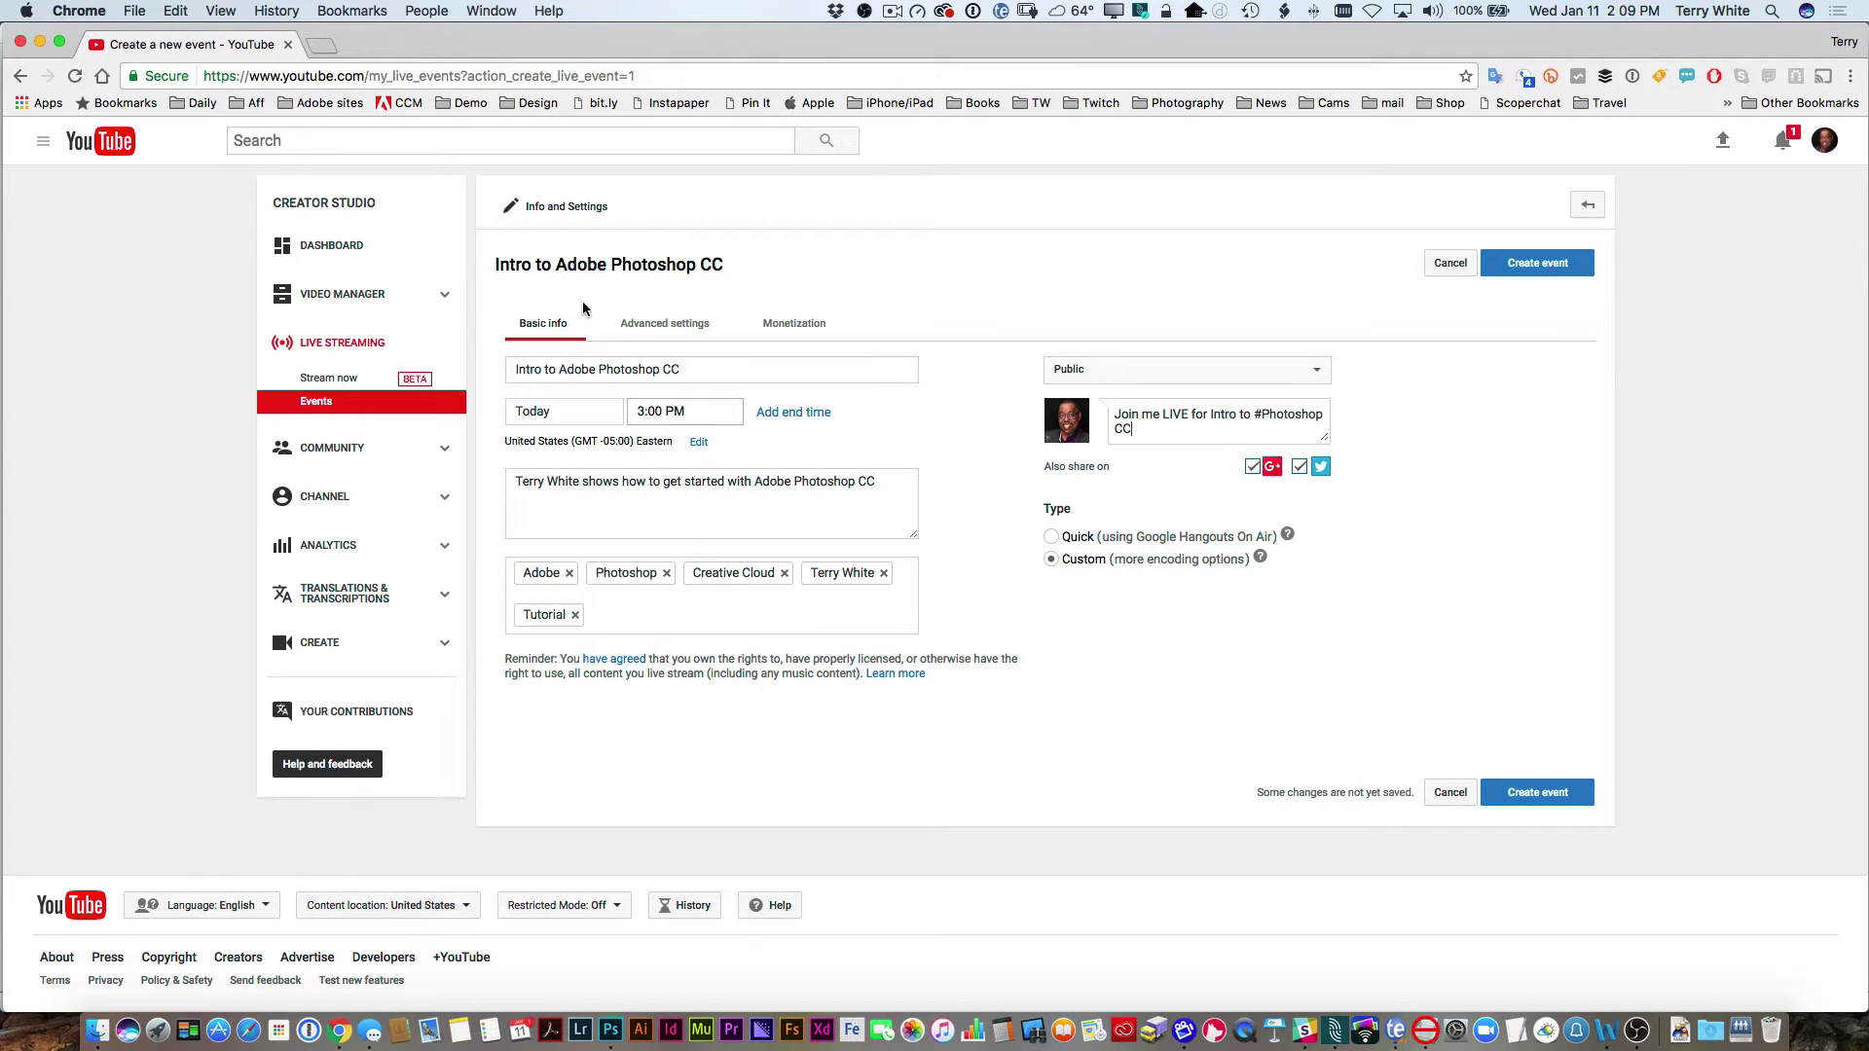
# Step: Review the event's advanced settings, return to the basic info and create the event
pyautogui.click(623, 325)
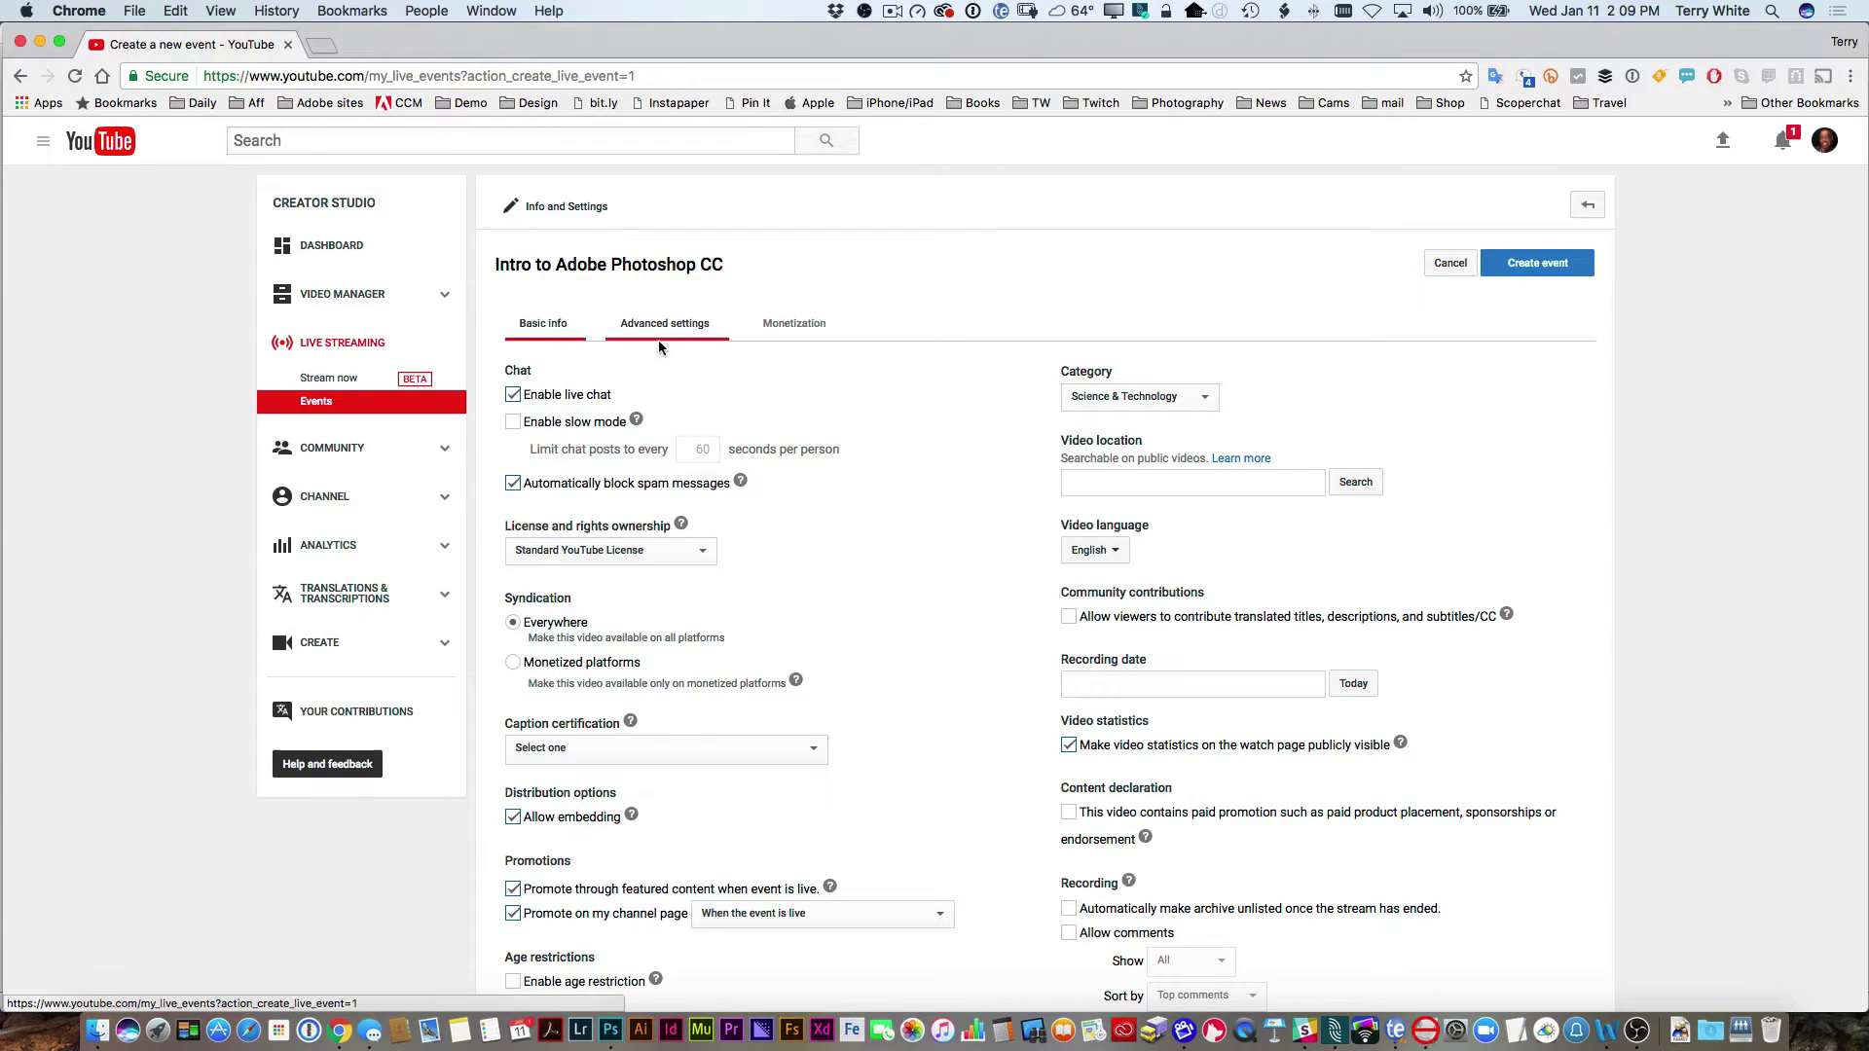
pyautogui.click(557, 329)
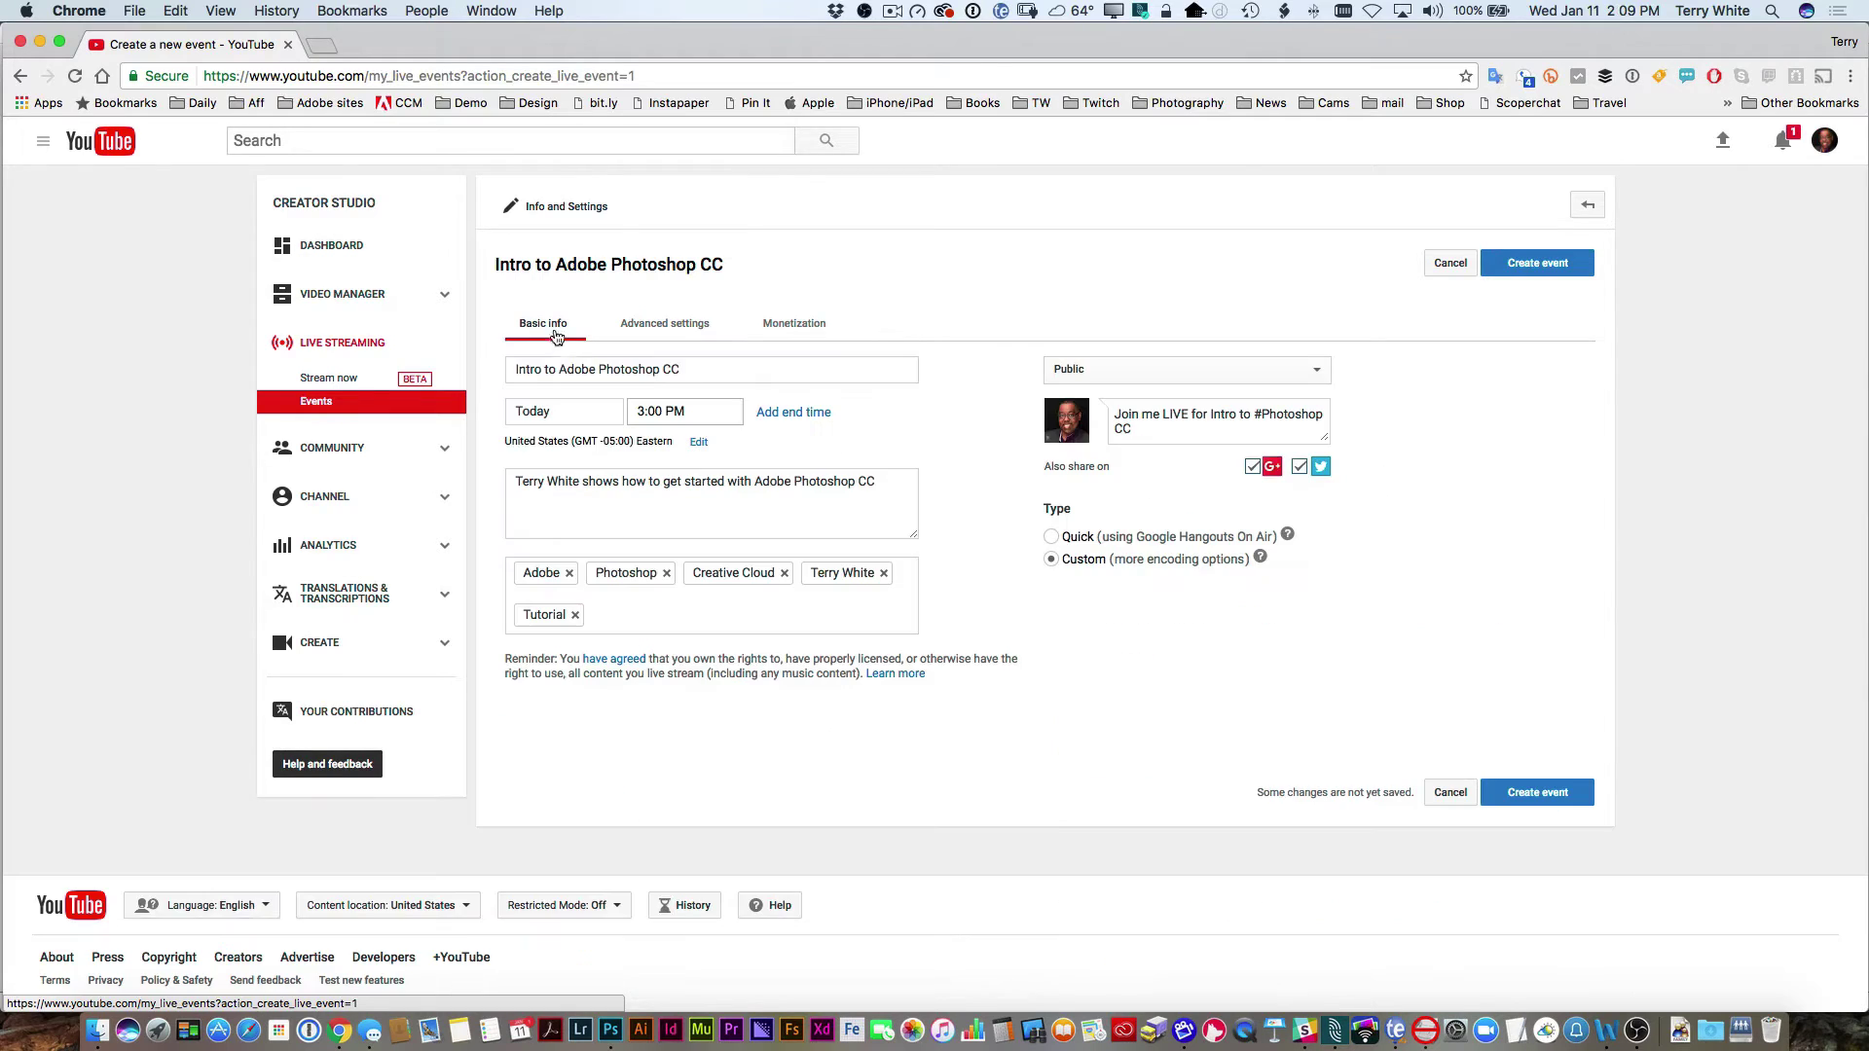
pyautogui.click(1549, 272)
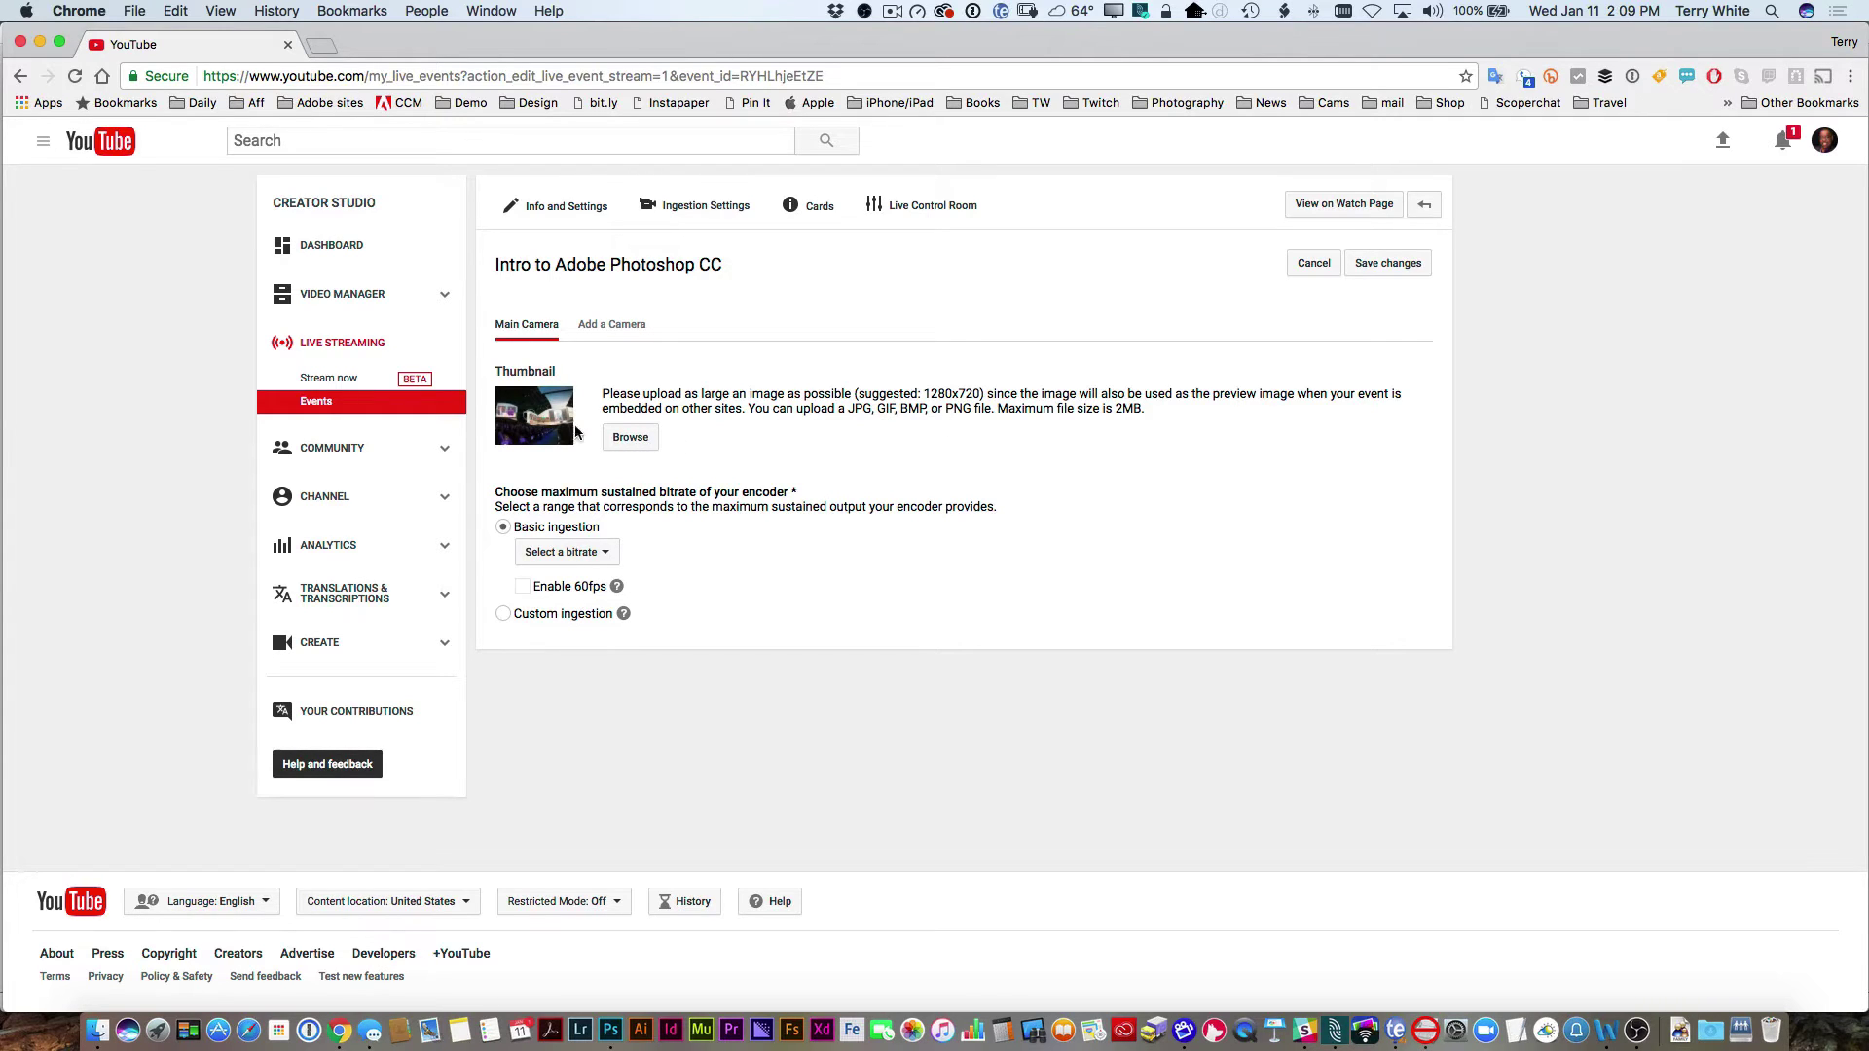
# Step: Set basic ingestion to 3000 Kbps - 6000 Kbps (1080p) with Other encoders and copy the stream name
pyautogui.click(546, 555)
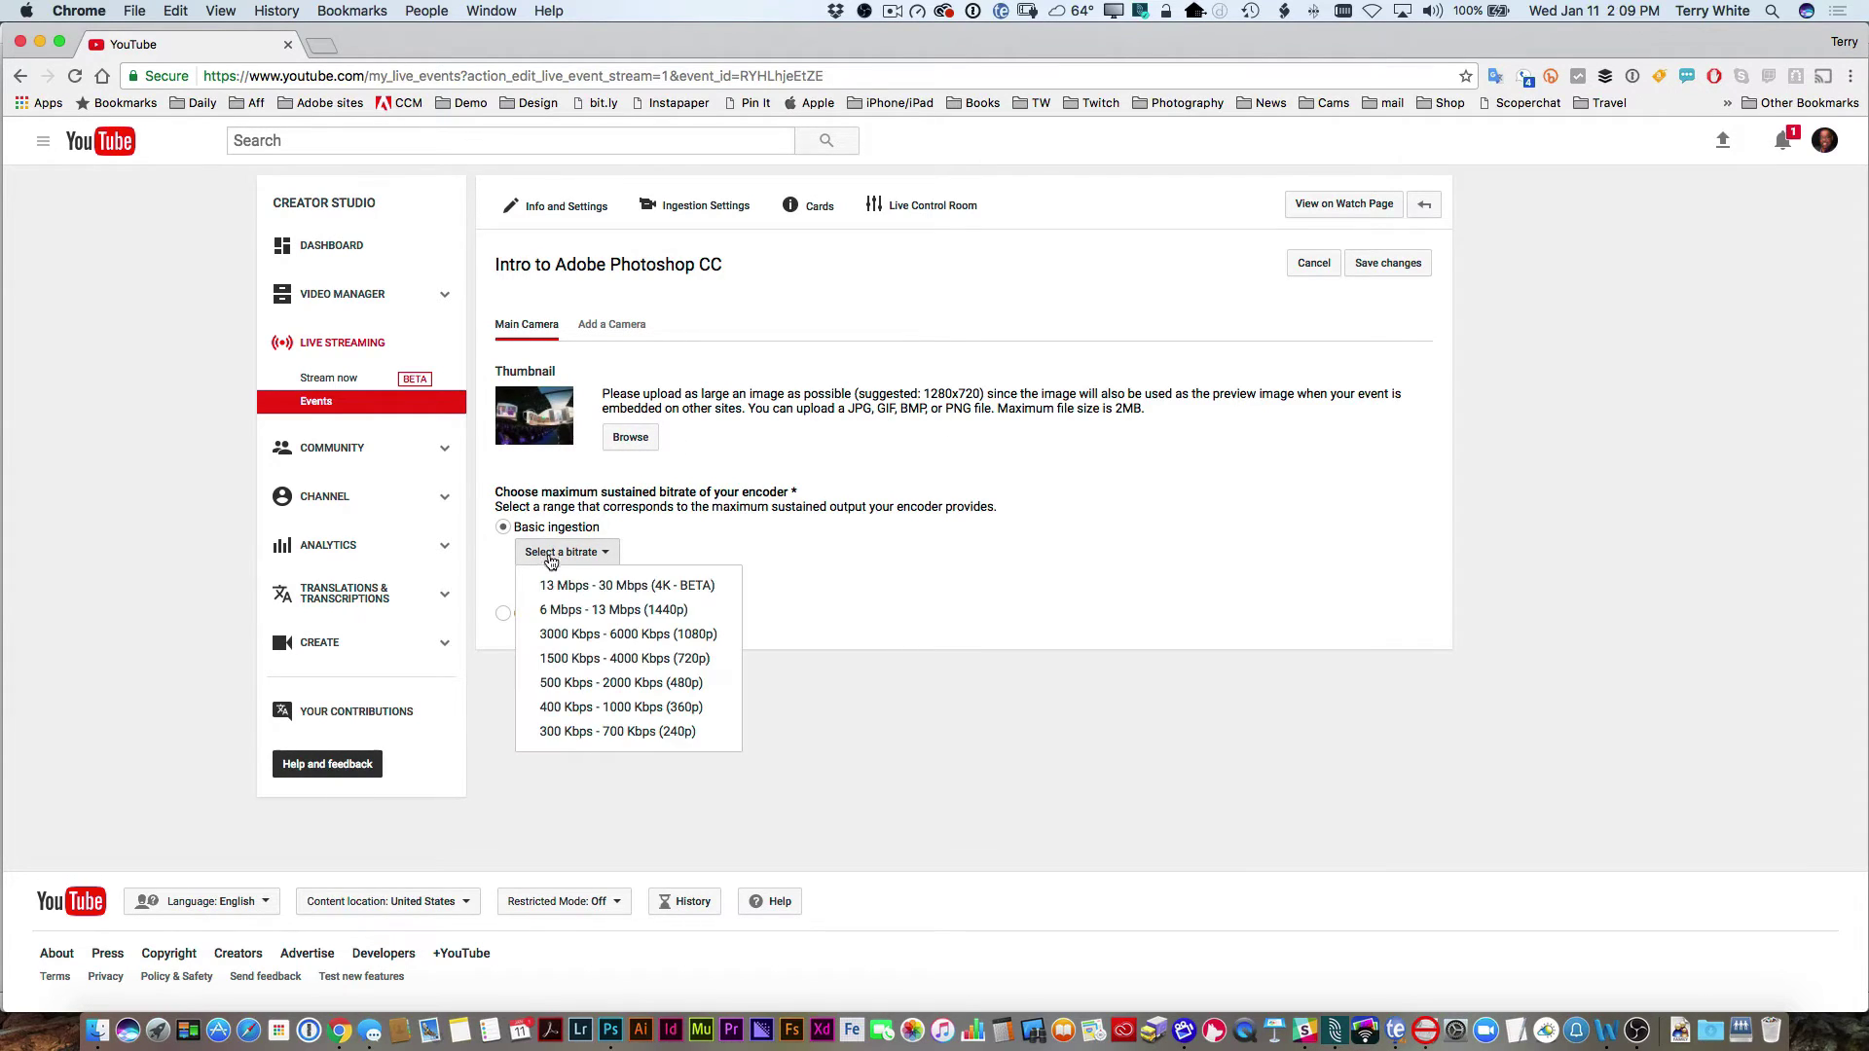
pyautogui.click(697, 637)
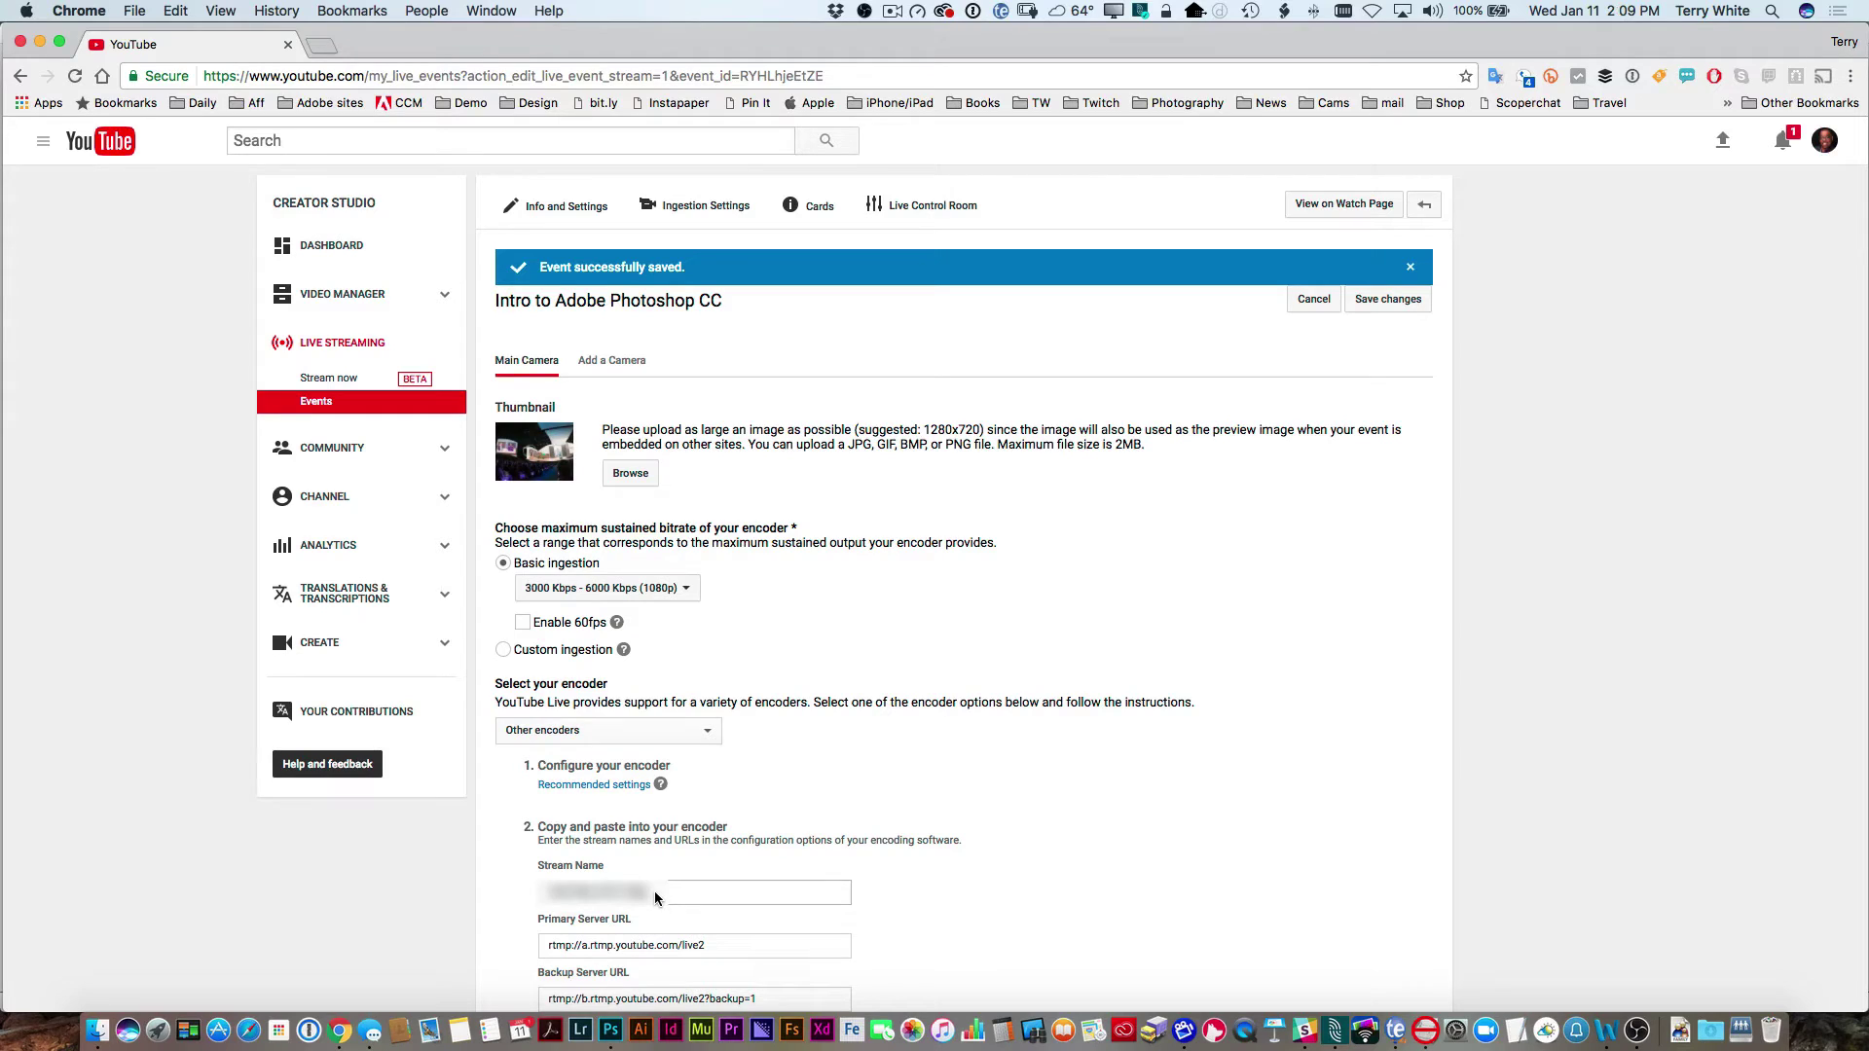
pyautogui.moveTo(655, 896); pyautogui.dragTo(514, 883)
# Step: Open the event's Live Control Room and switch to OBS
pyautogui.click(900, 214)
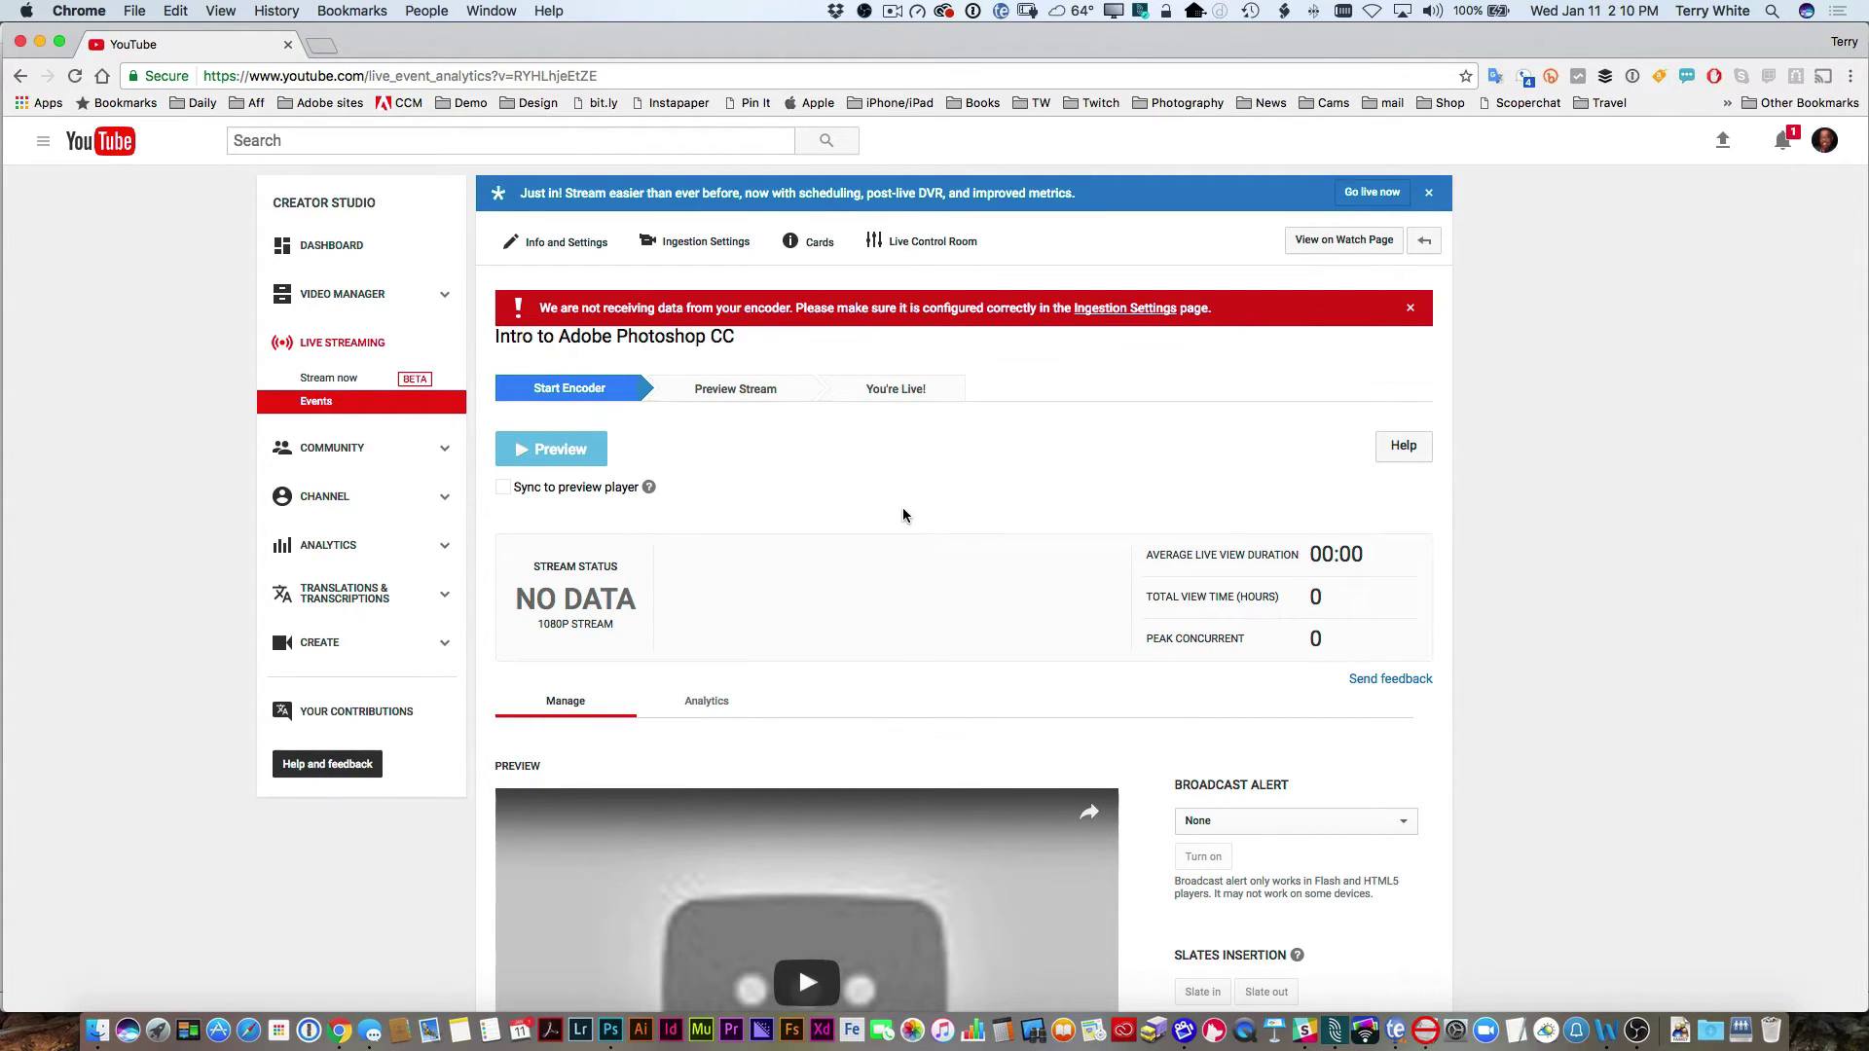
pyautogui.press('super+Tab')
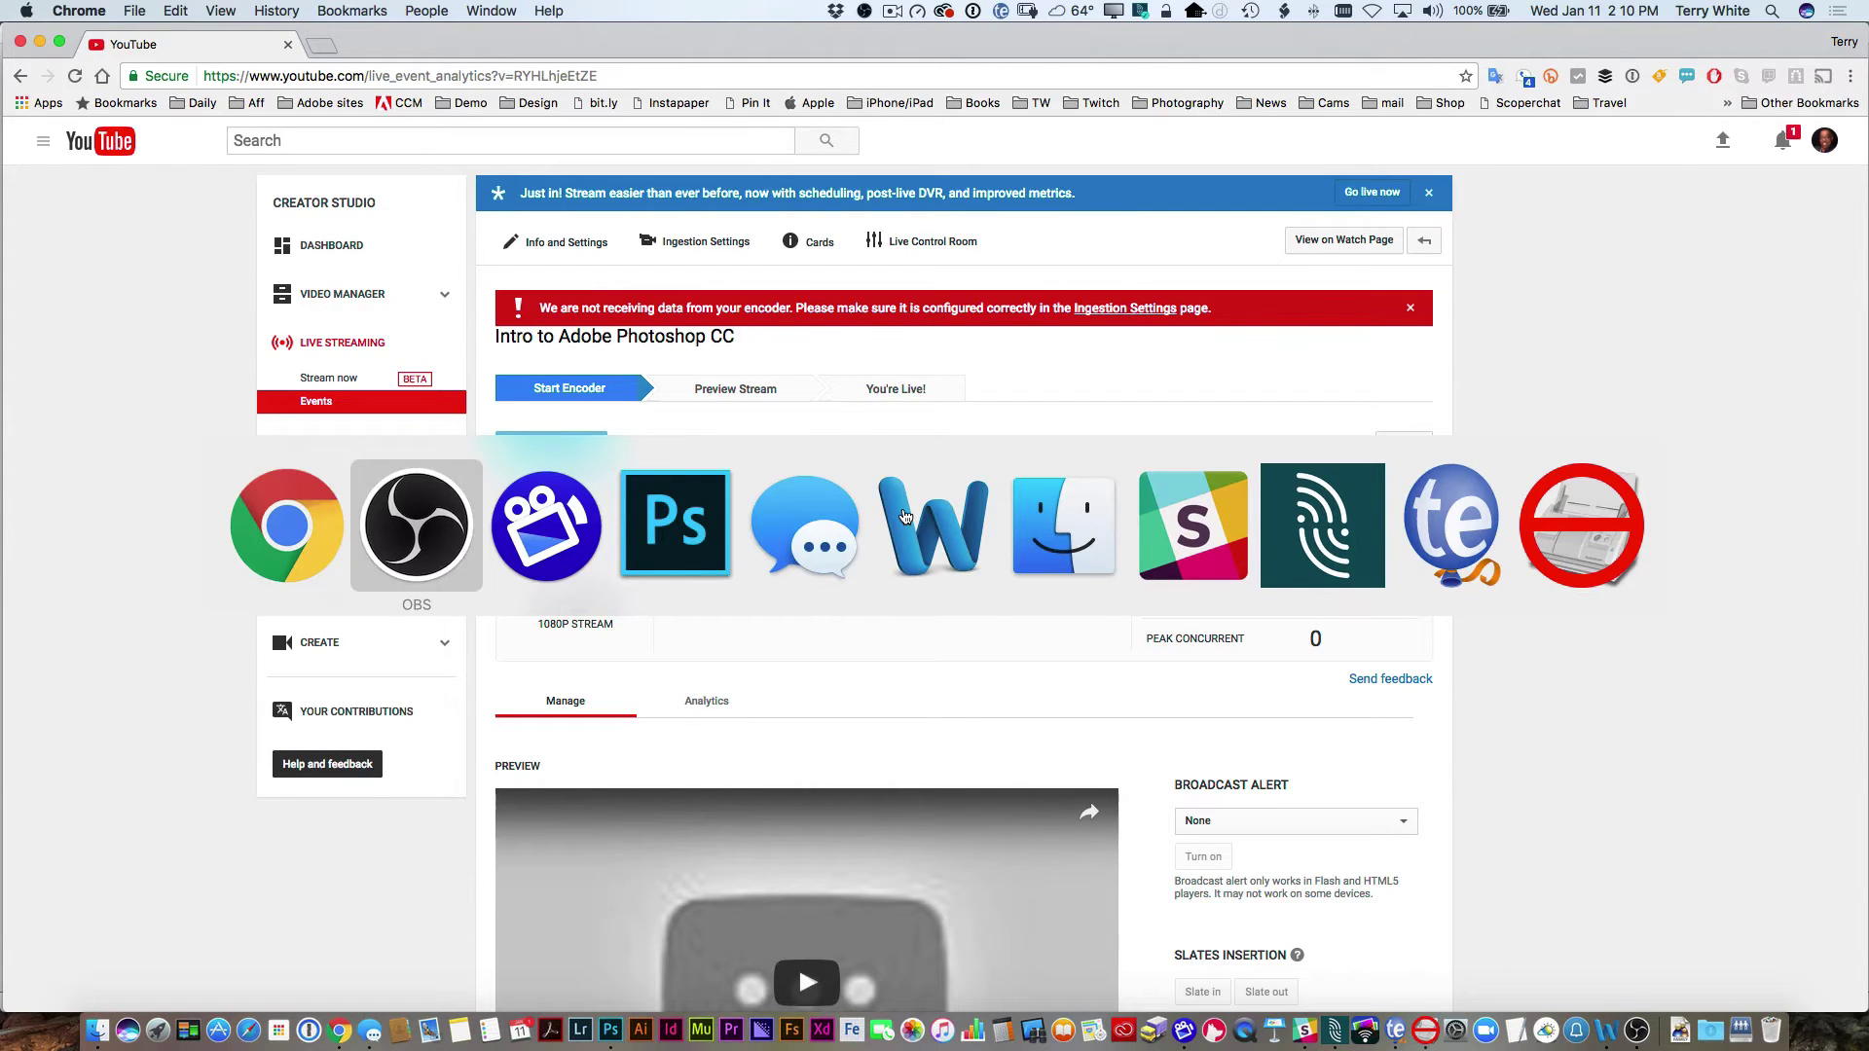
pyautogui.click(439, 514)
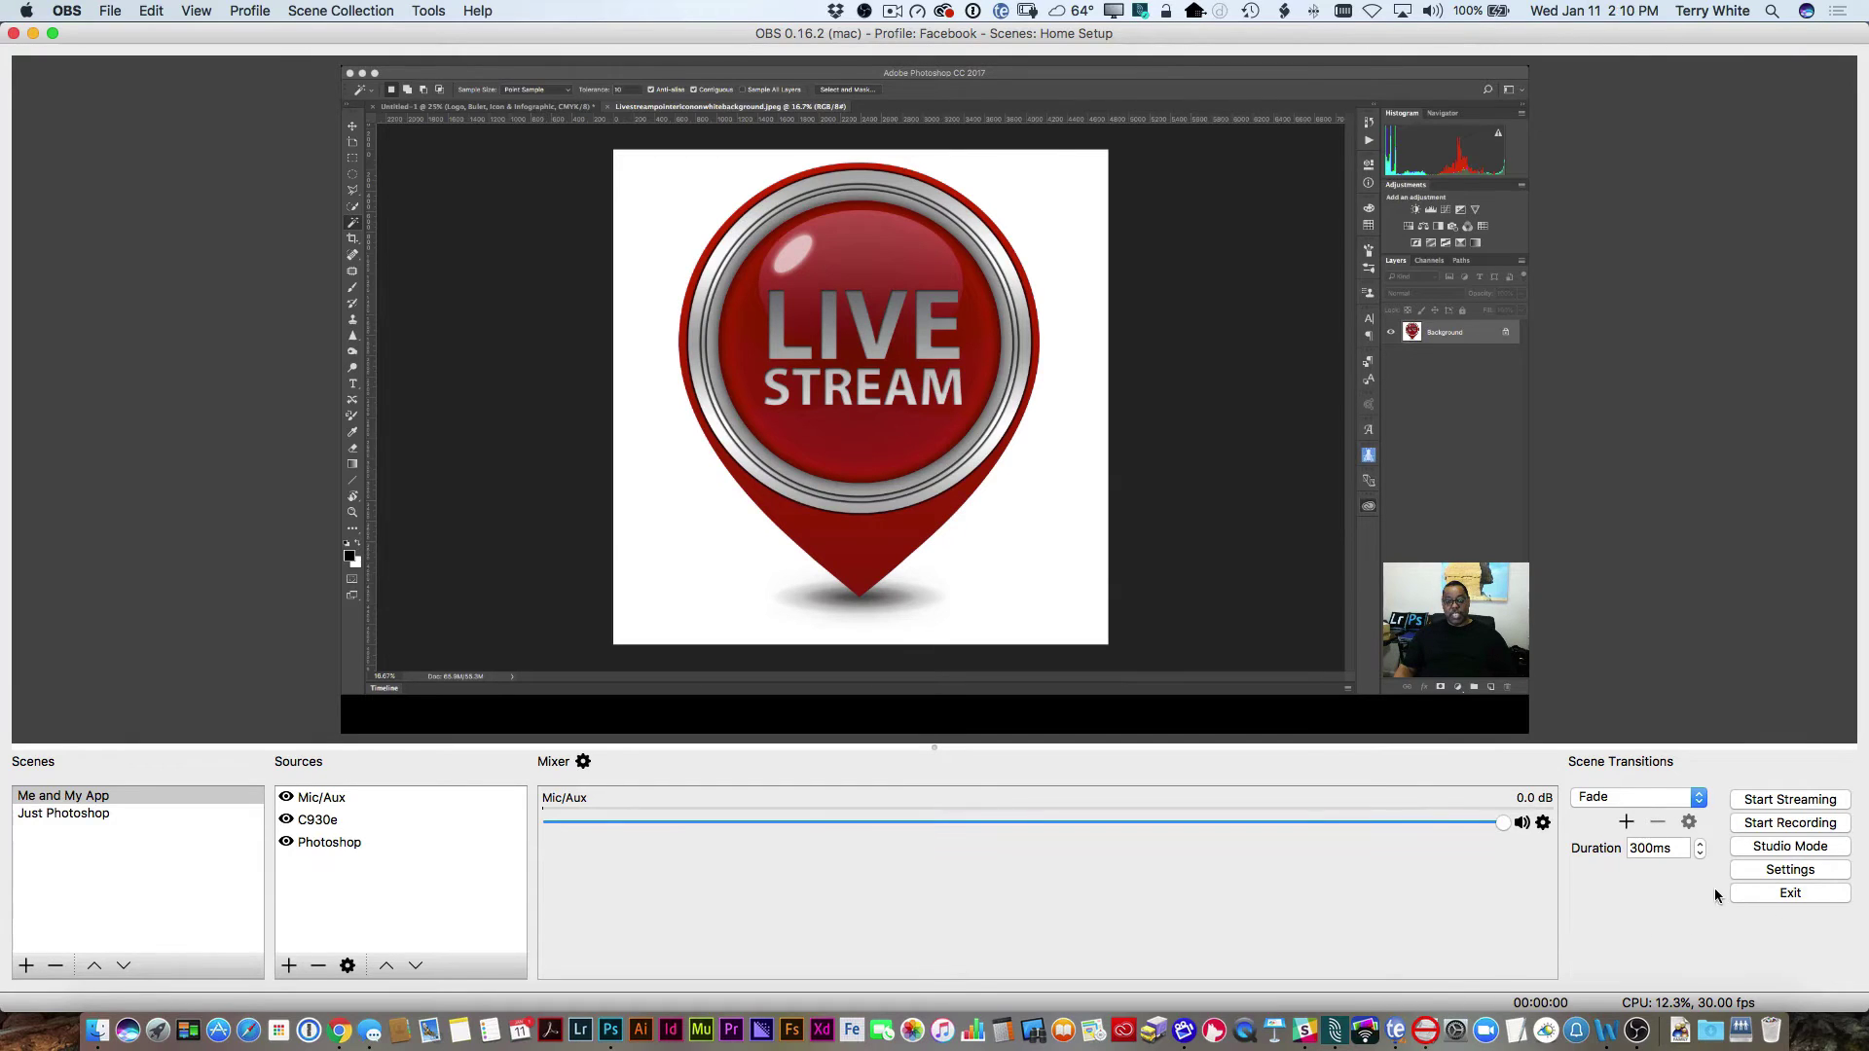
# Step: Keep YouTube / YouTube Gaming as the streaming service and paste the event's stream key over the existing key in the stream settings
pyautogui.click(1758, 869)
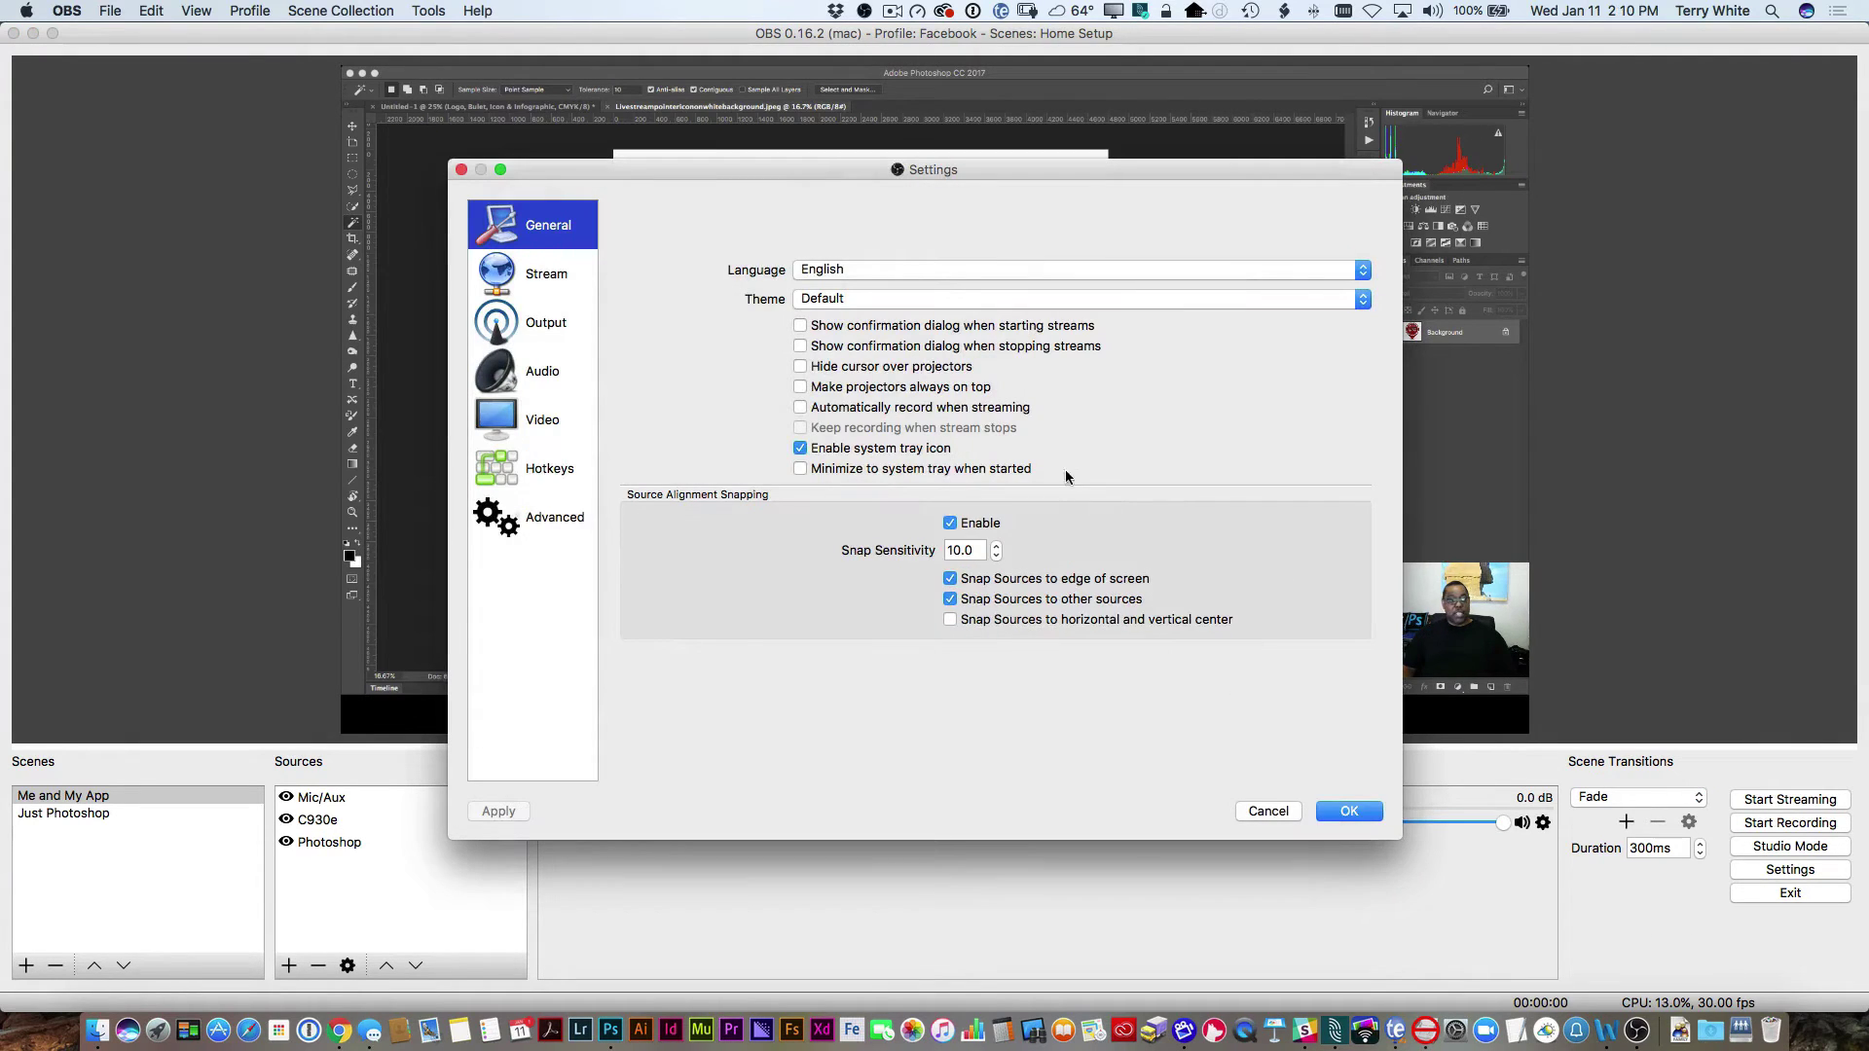
pyautogui.click(519, 274)
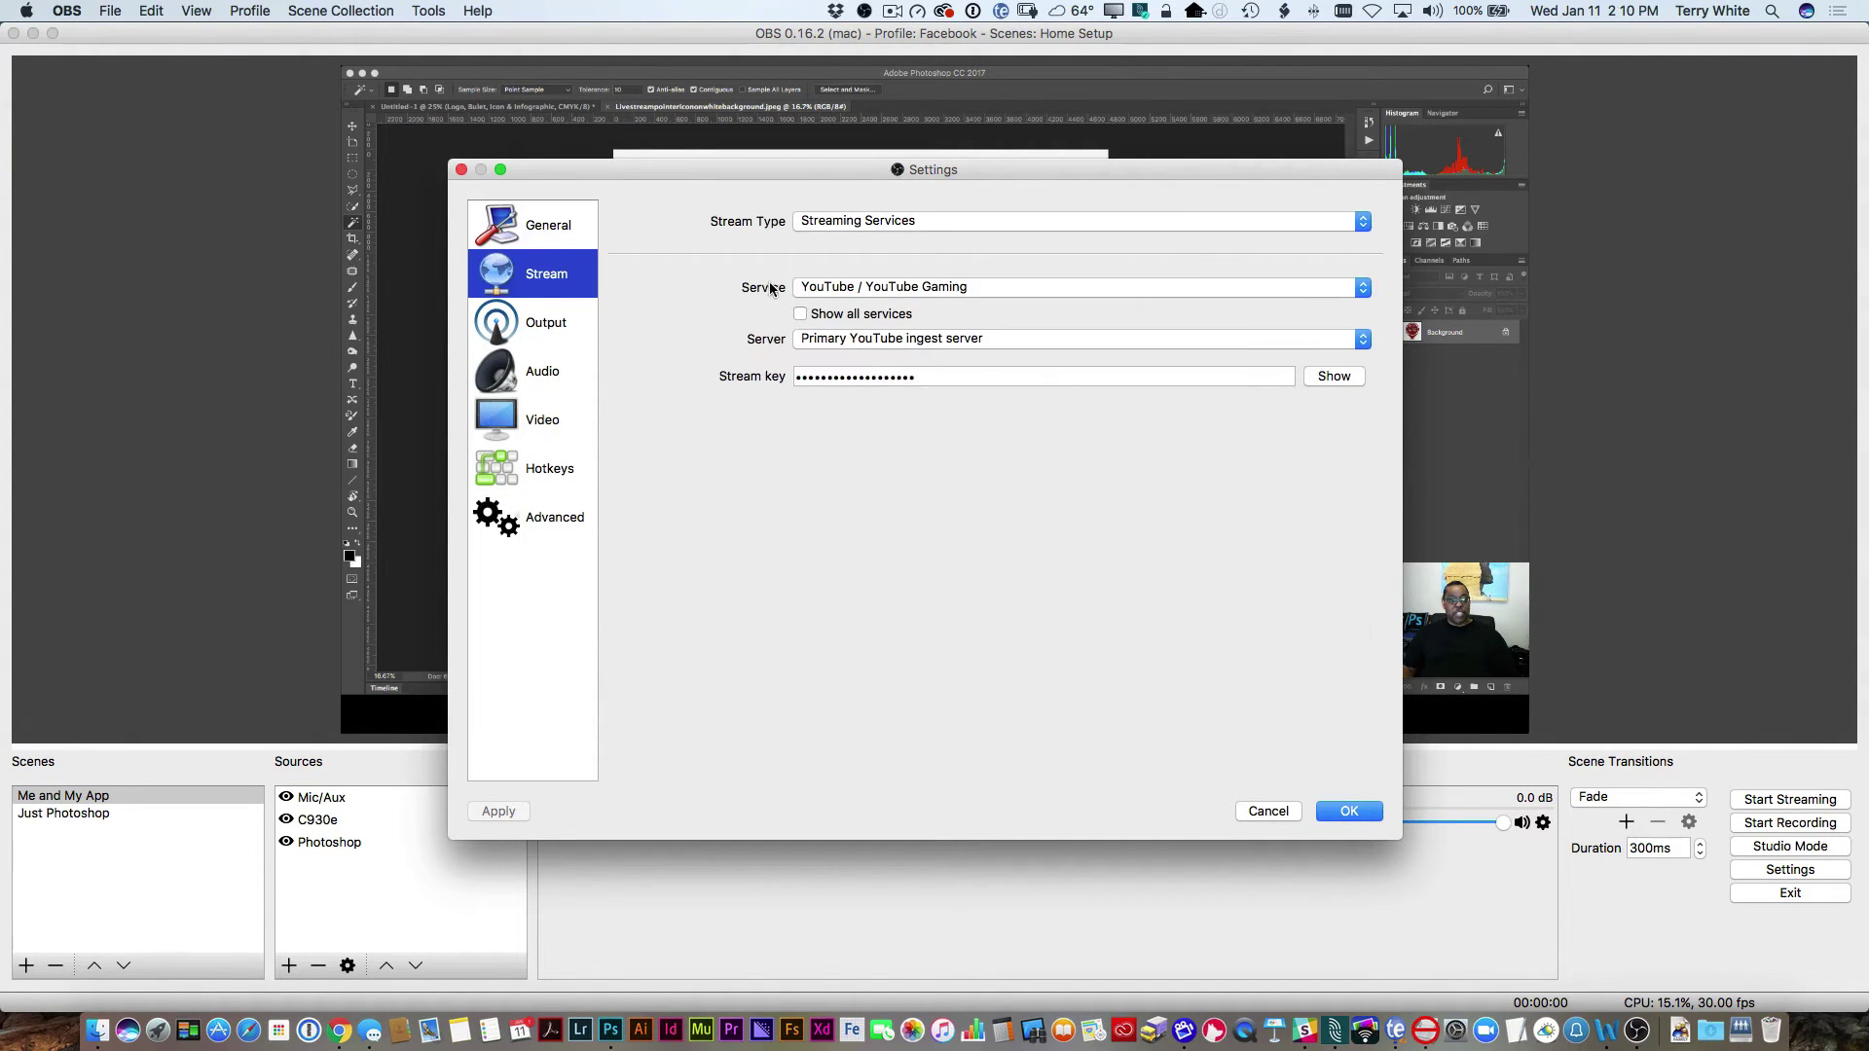
pyautogui.click(868, 285)
pyautogui.click(868, 288)
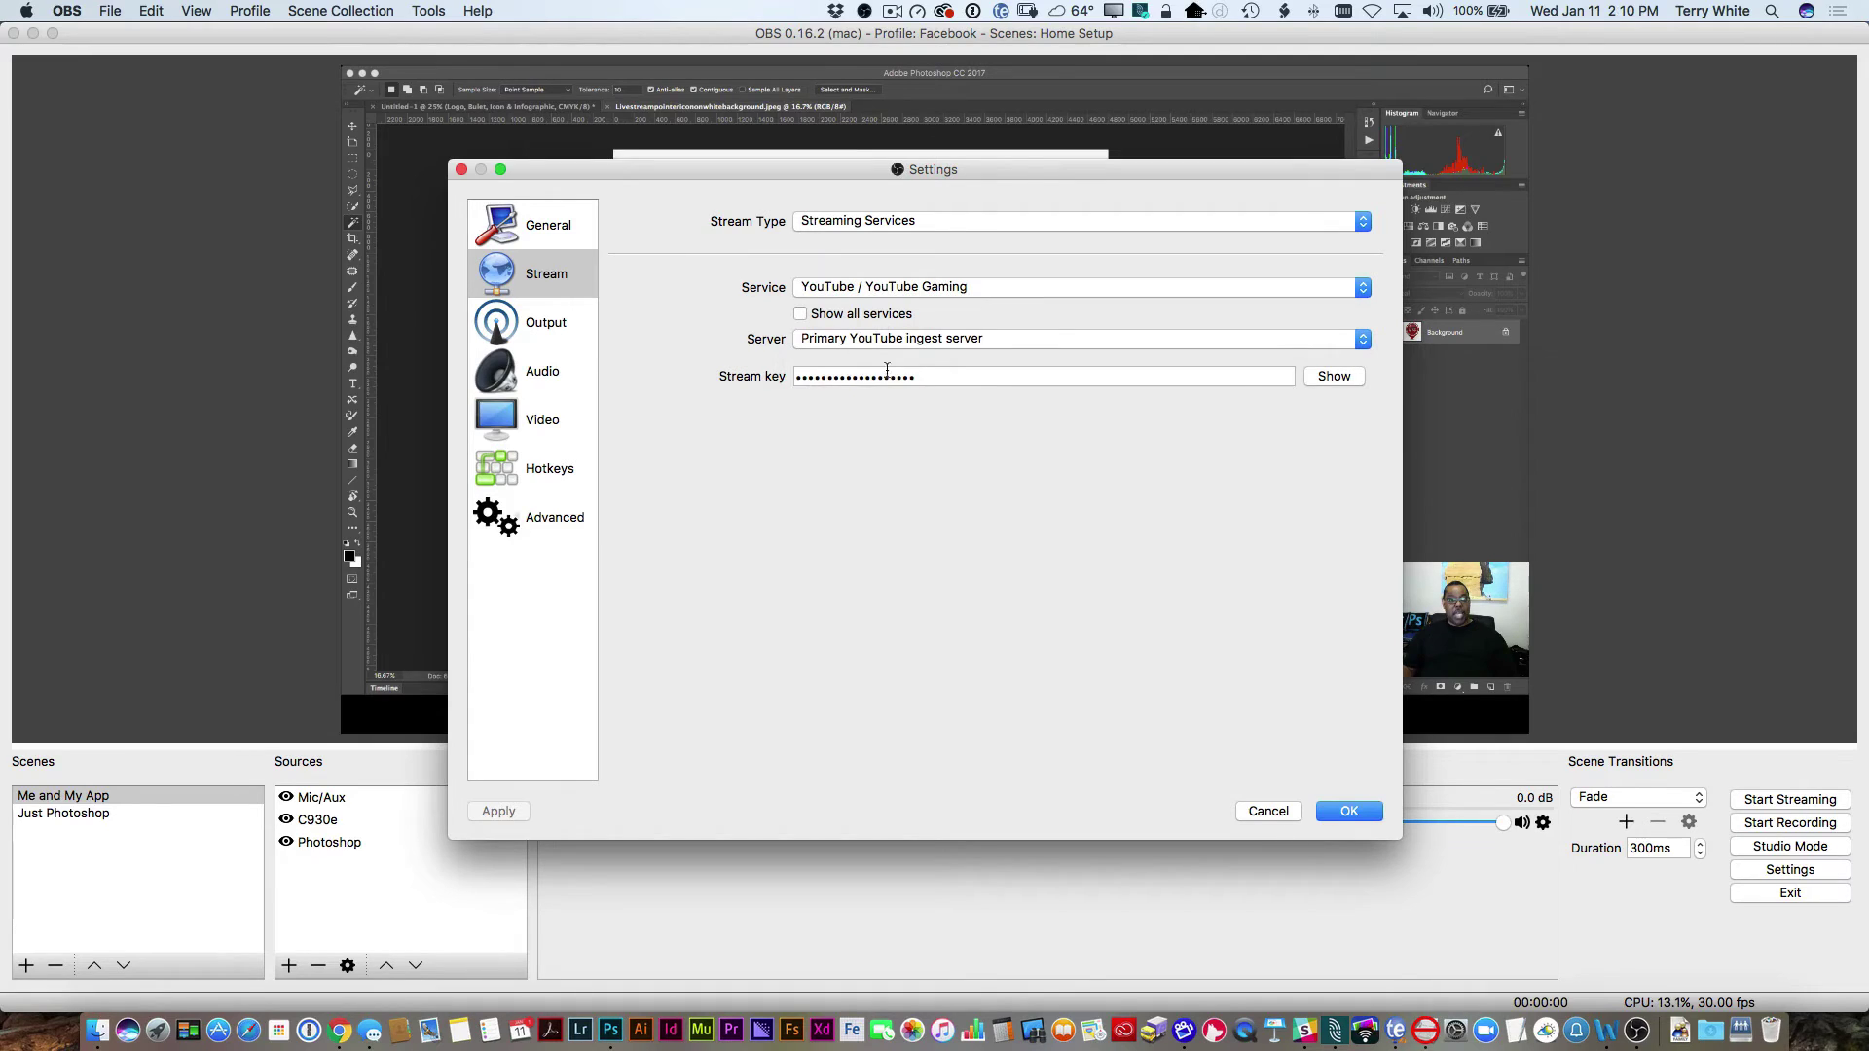
pyautogui.moveTo(922, 375); pyautogui.dragTo(708, 375)
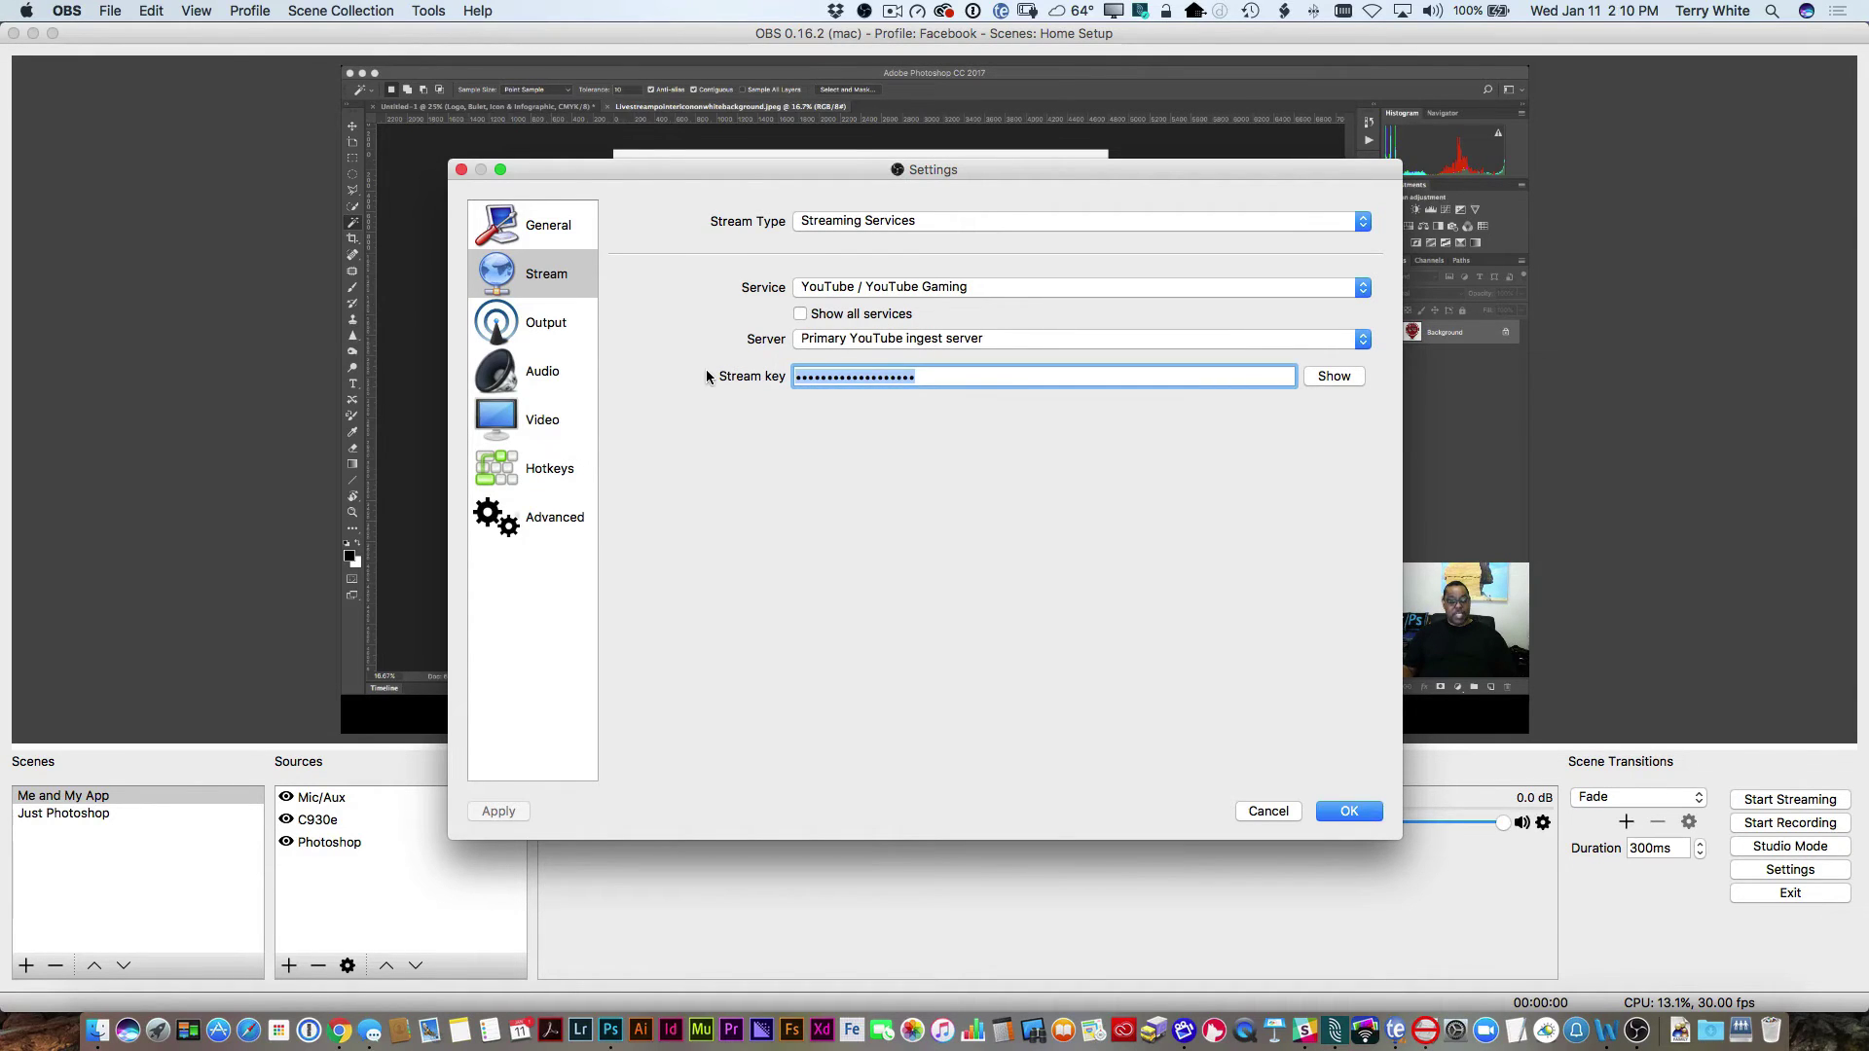
pyautogui.press('super+v')
pyautogui.click(1334, 813)
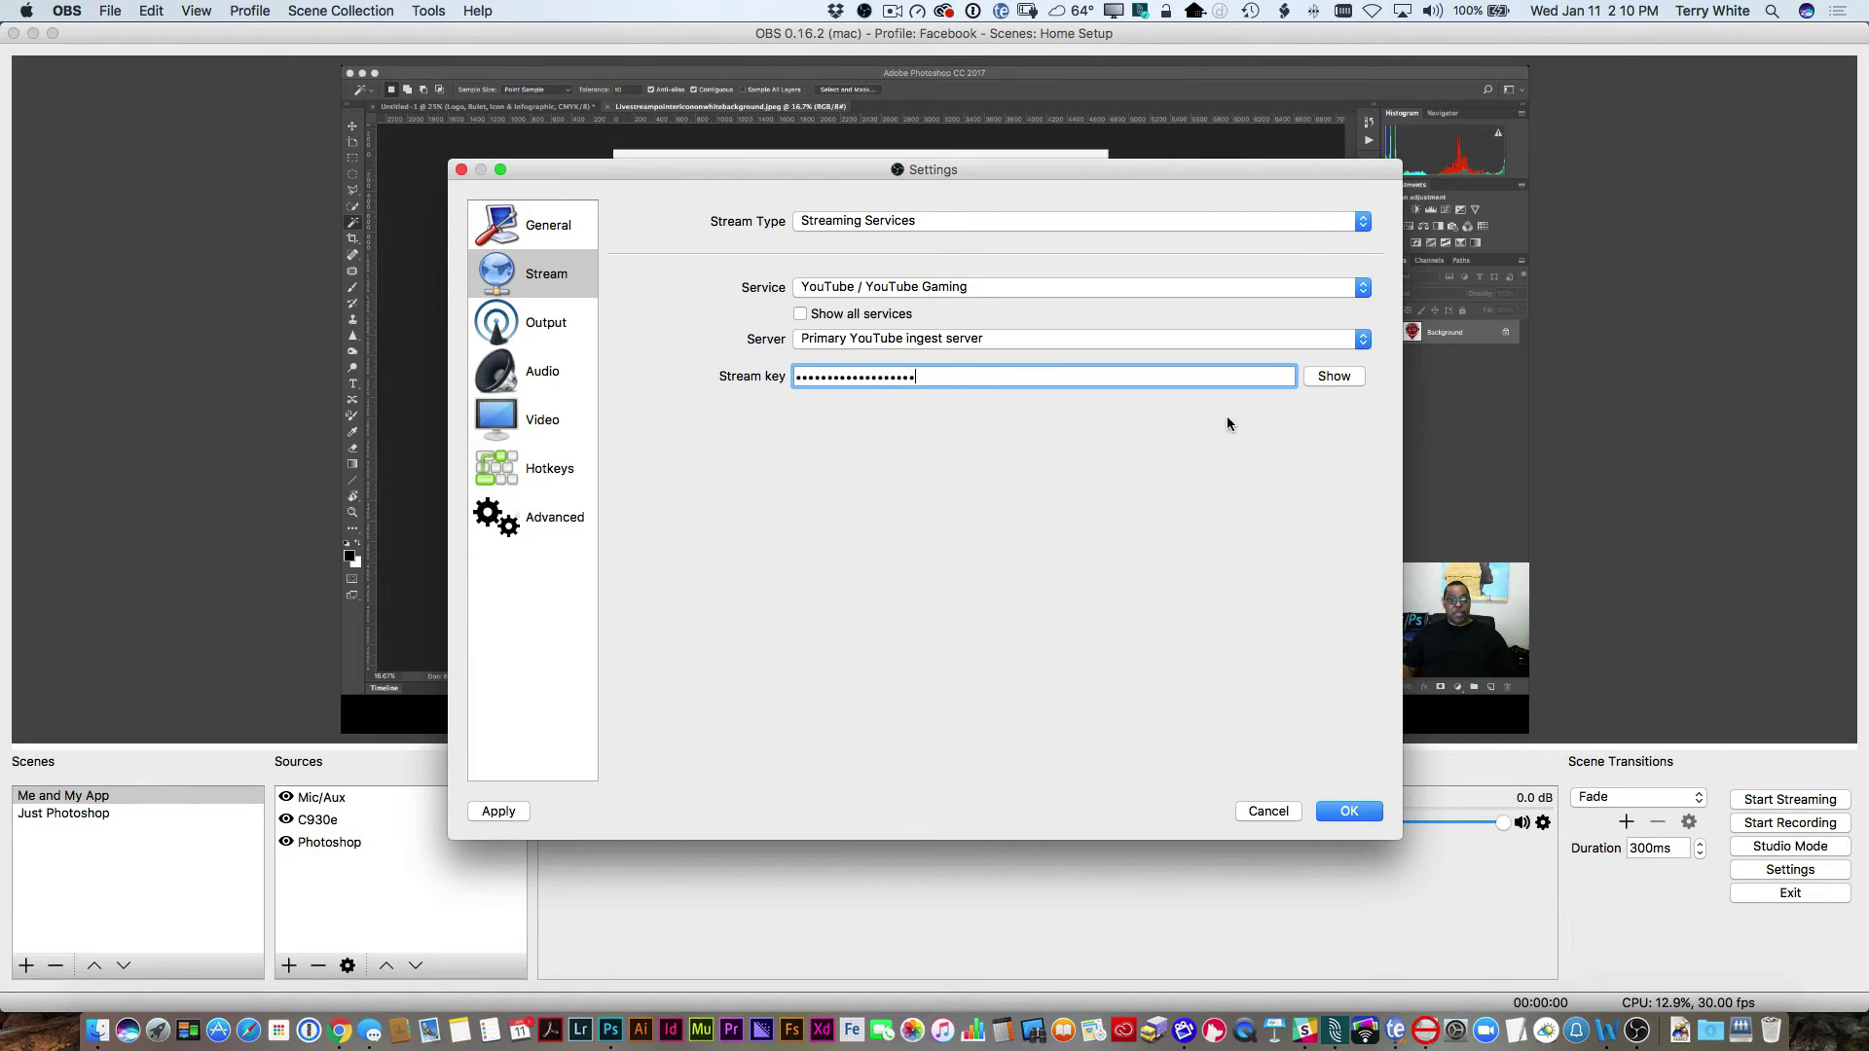
pyautogui.click(1349, 813)
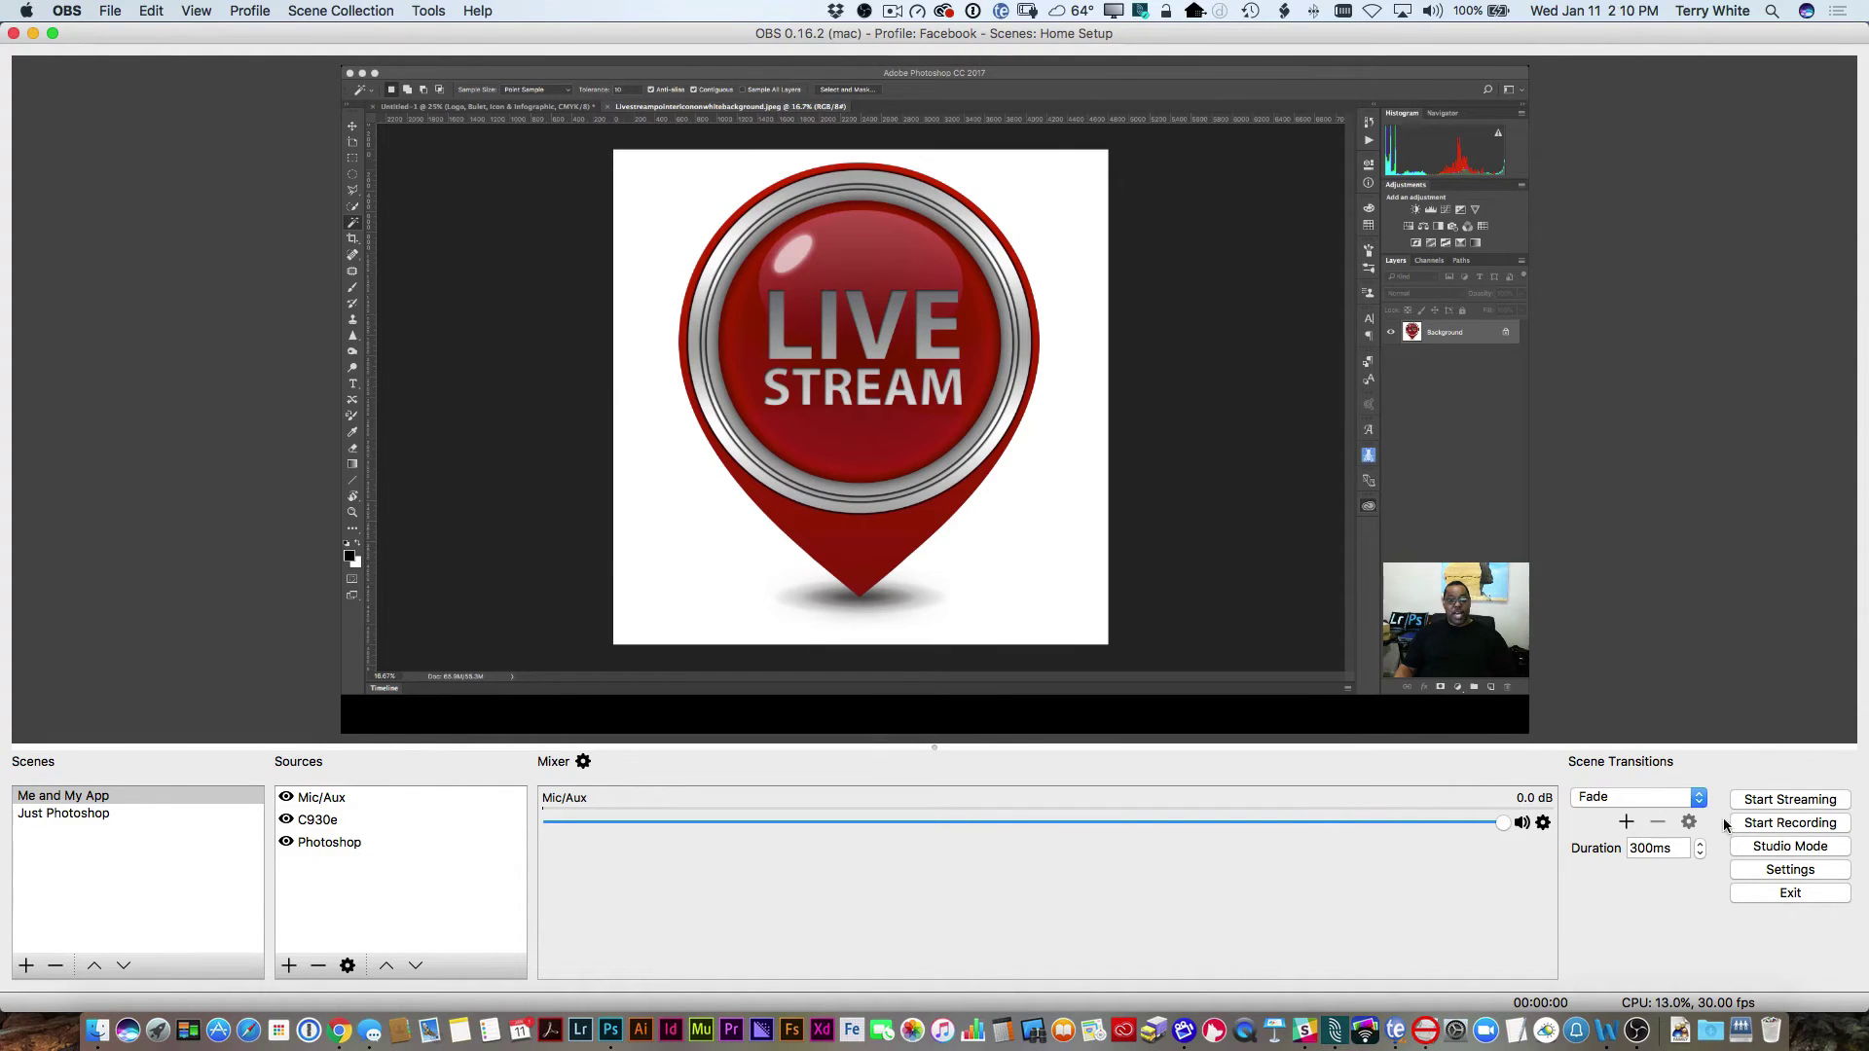
# Step: Start streaming and check the event's preview and public view in the Live Control Room in Chrome
pyautogui.click(1761, 803)
pyautogui.press('super+Tab')
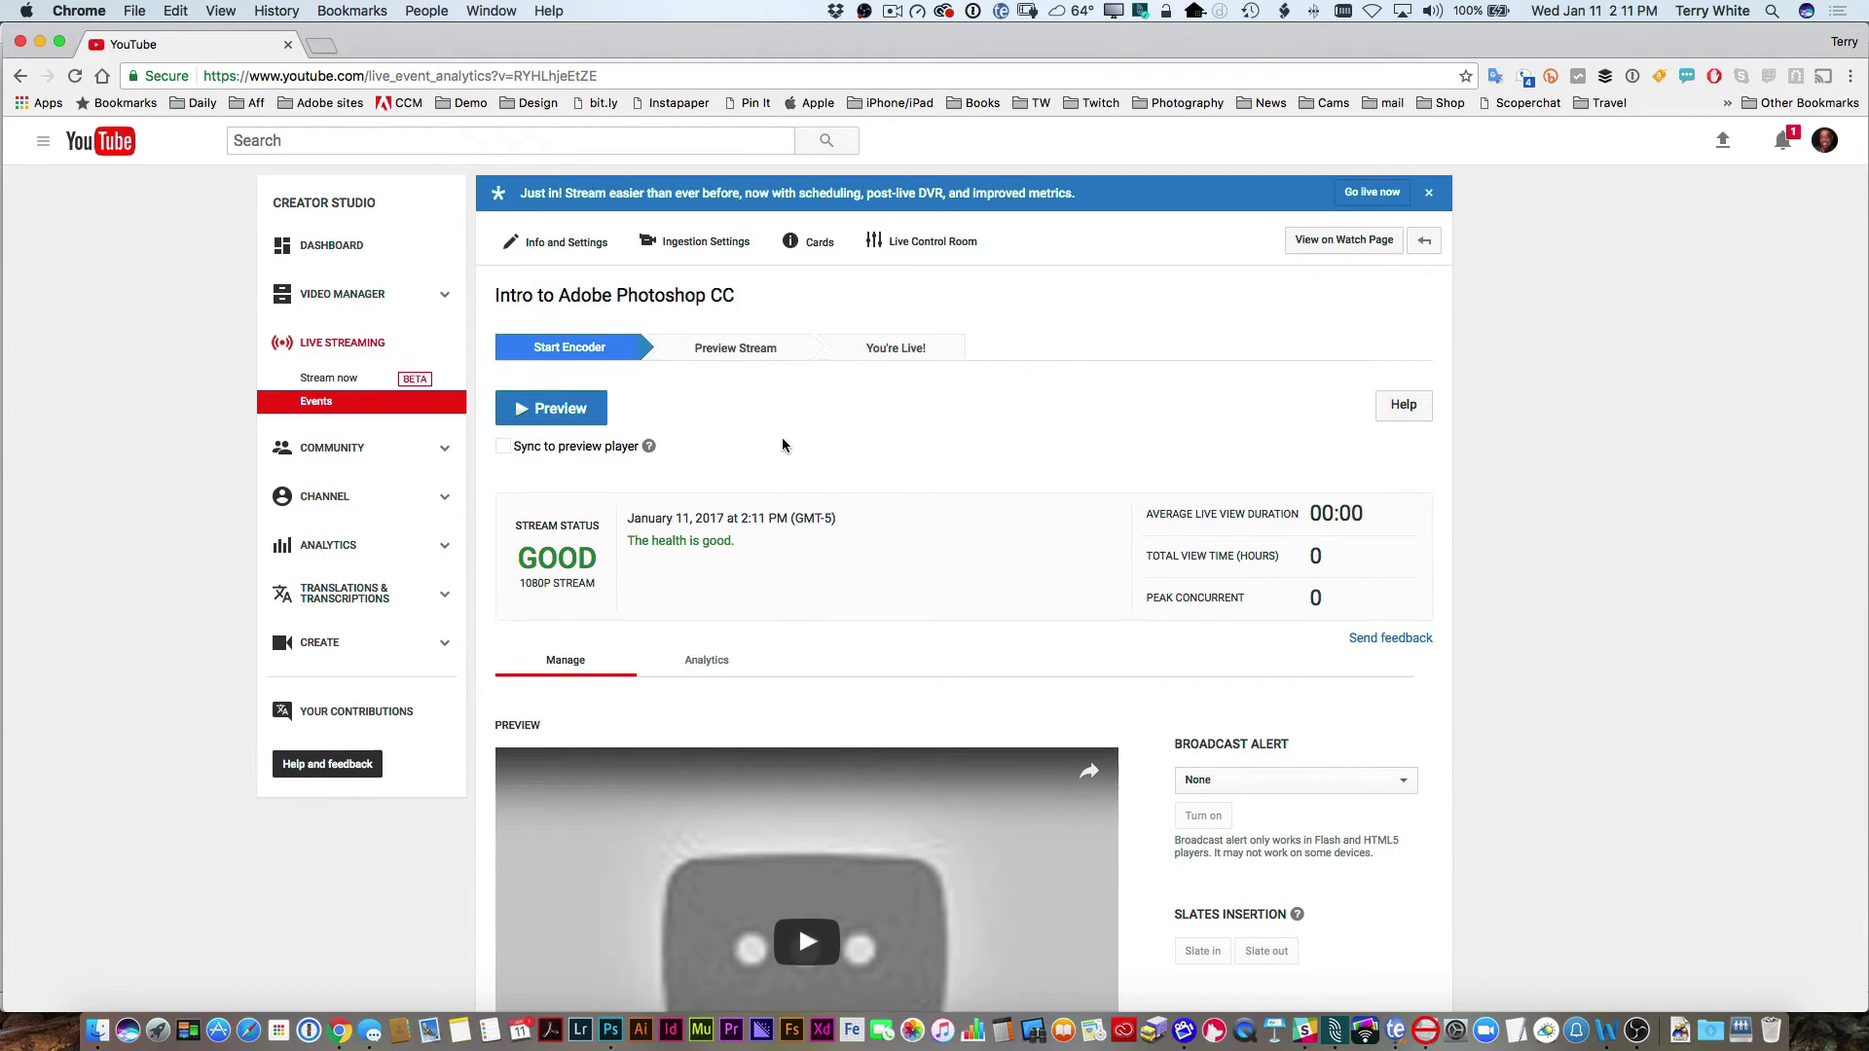
pyautogui.scroll(-5, 822, 511)
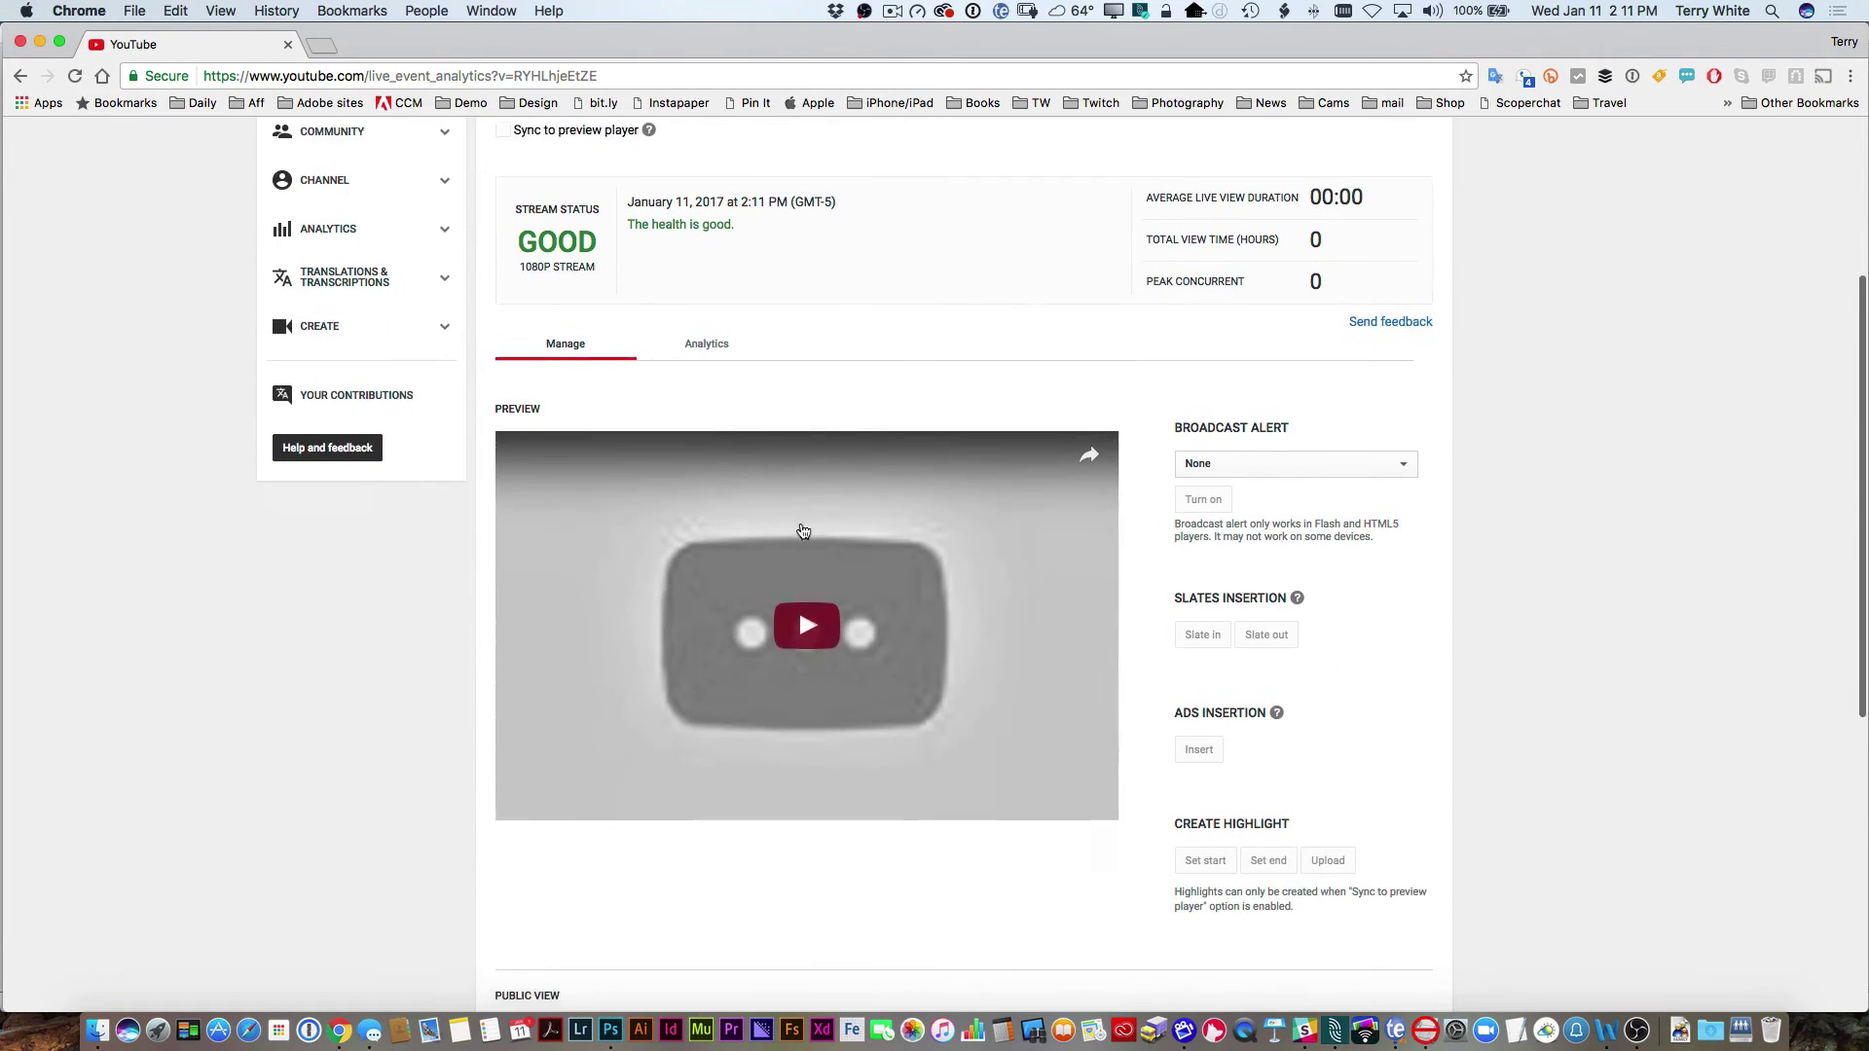
pyautogui.scroll(-8, 876, 623)
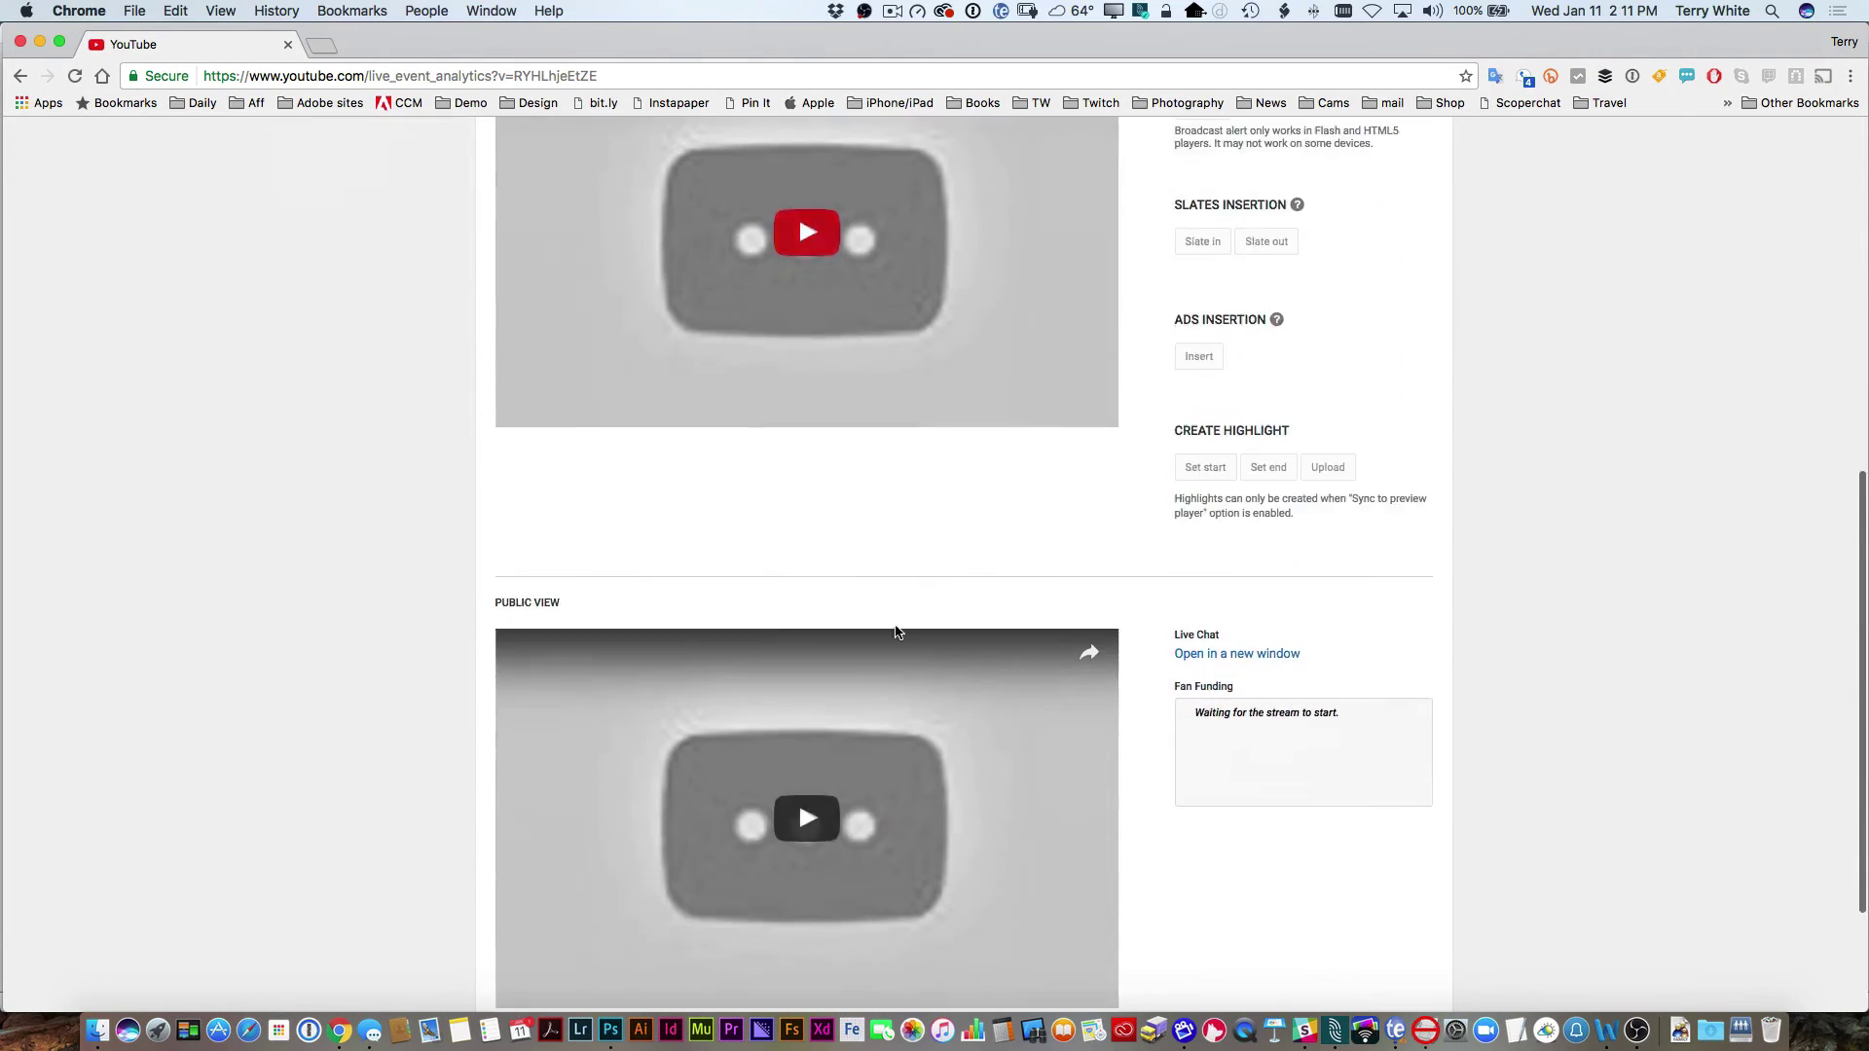
pyautogui.click(836, 686)
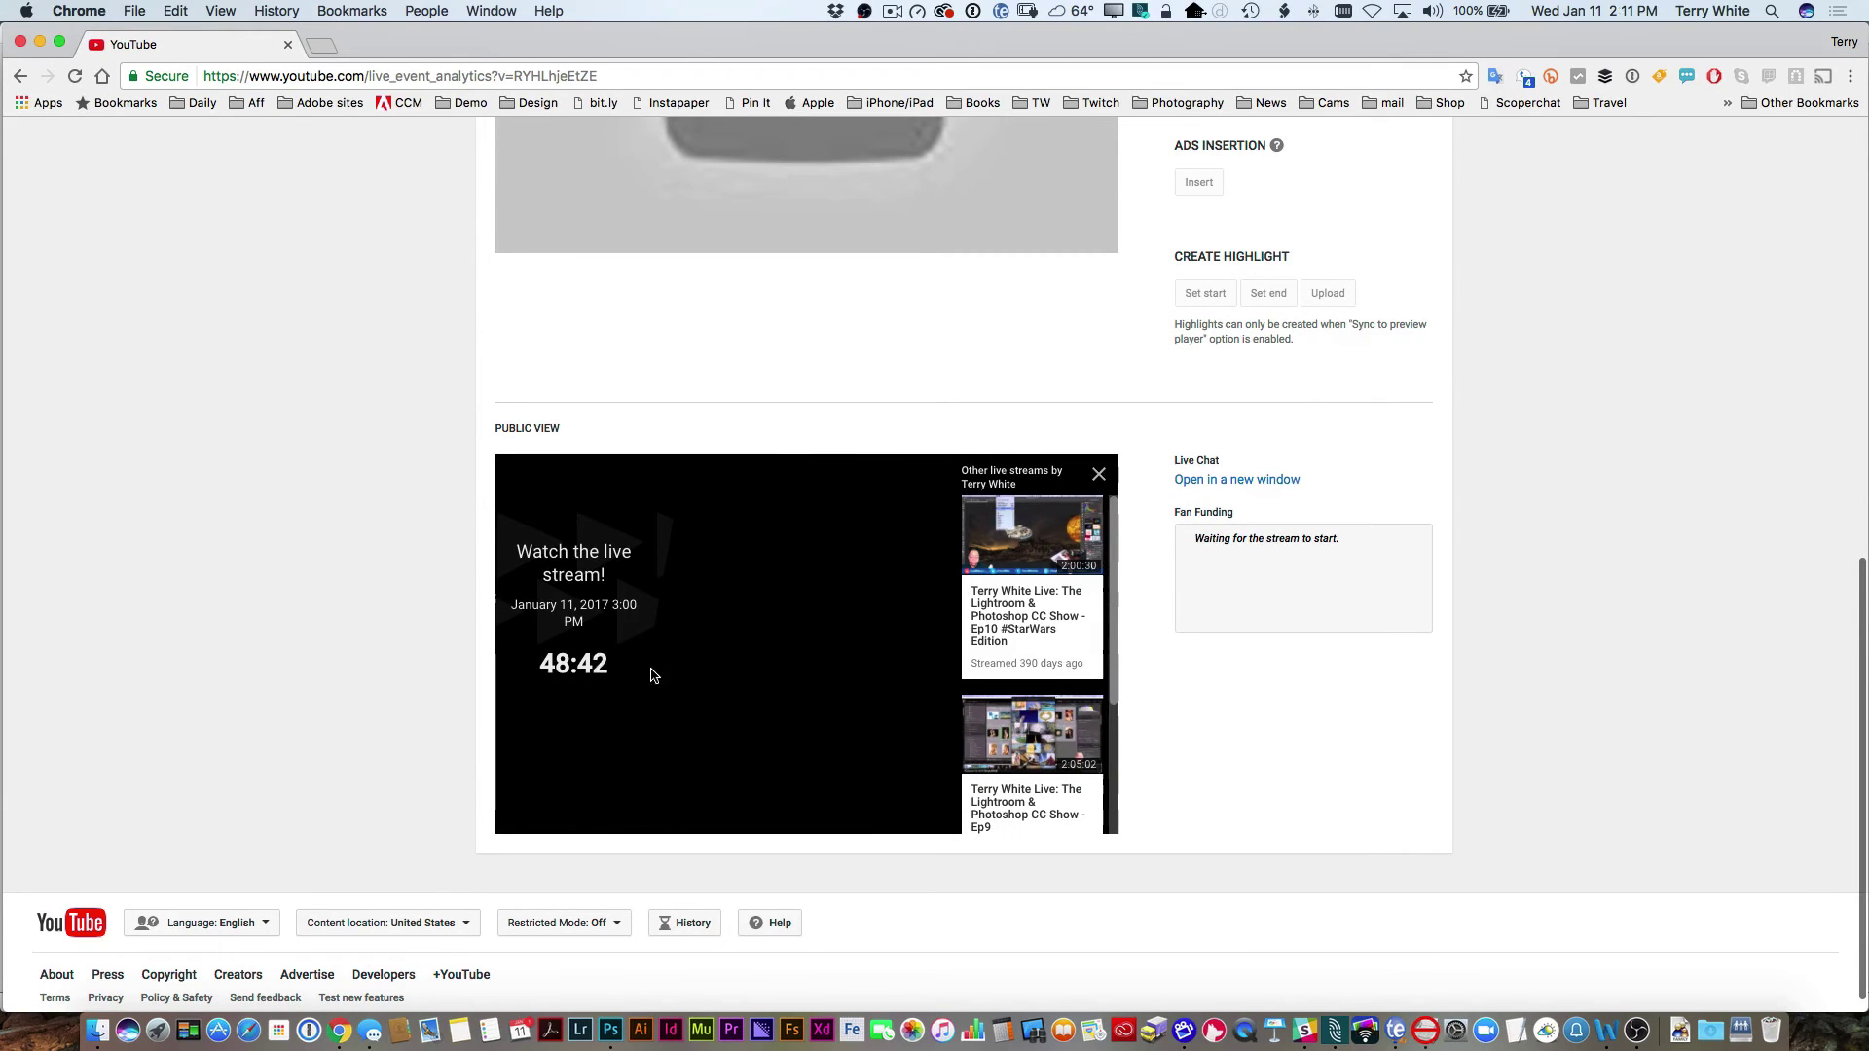
pyautogui.scroll(12, 700, 671)
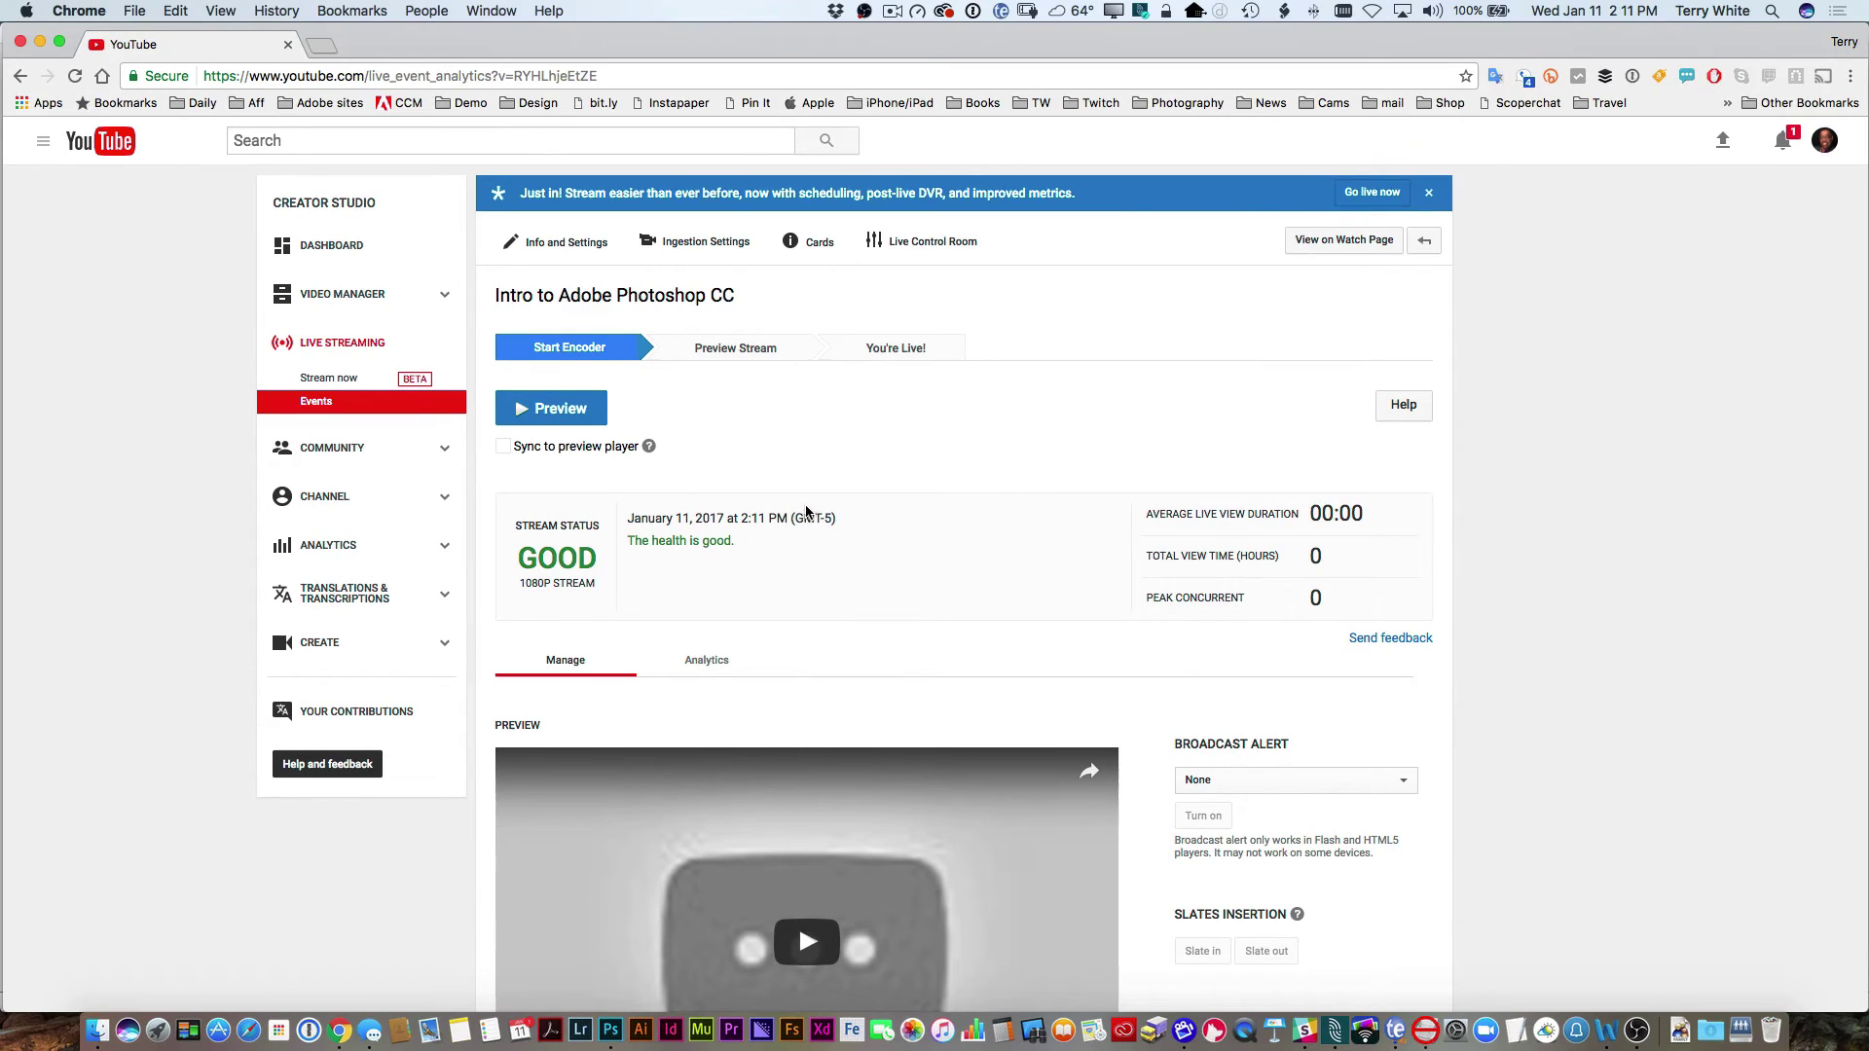
# Step: Start the preview of the "Intro to Adobe Photoshop CC" live event, accept the confirmation and play the stream in the preview player
pyautogui.click(589, 421)
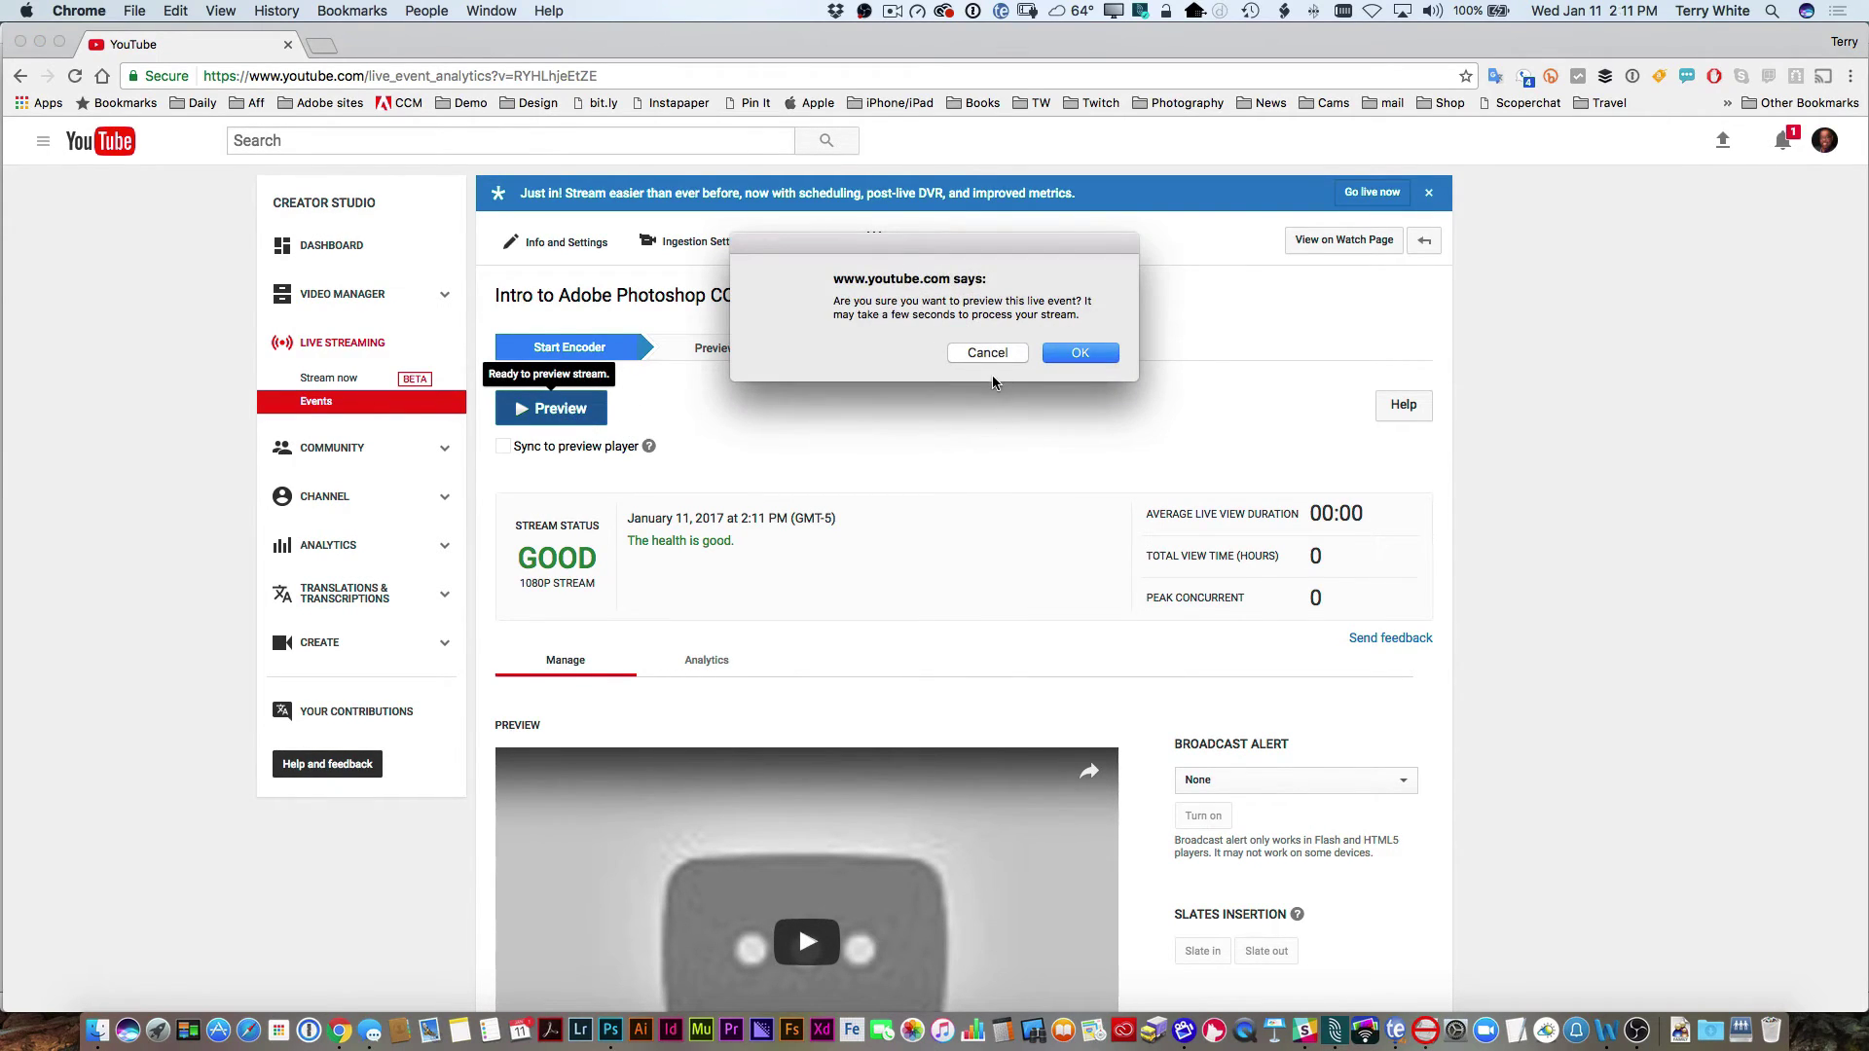
pyautogui.click(1079, 353)
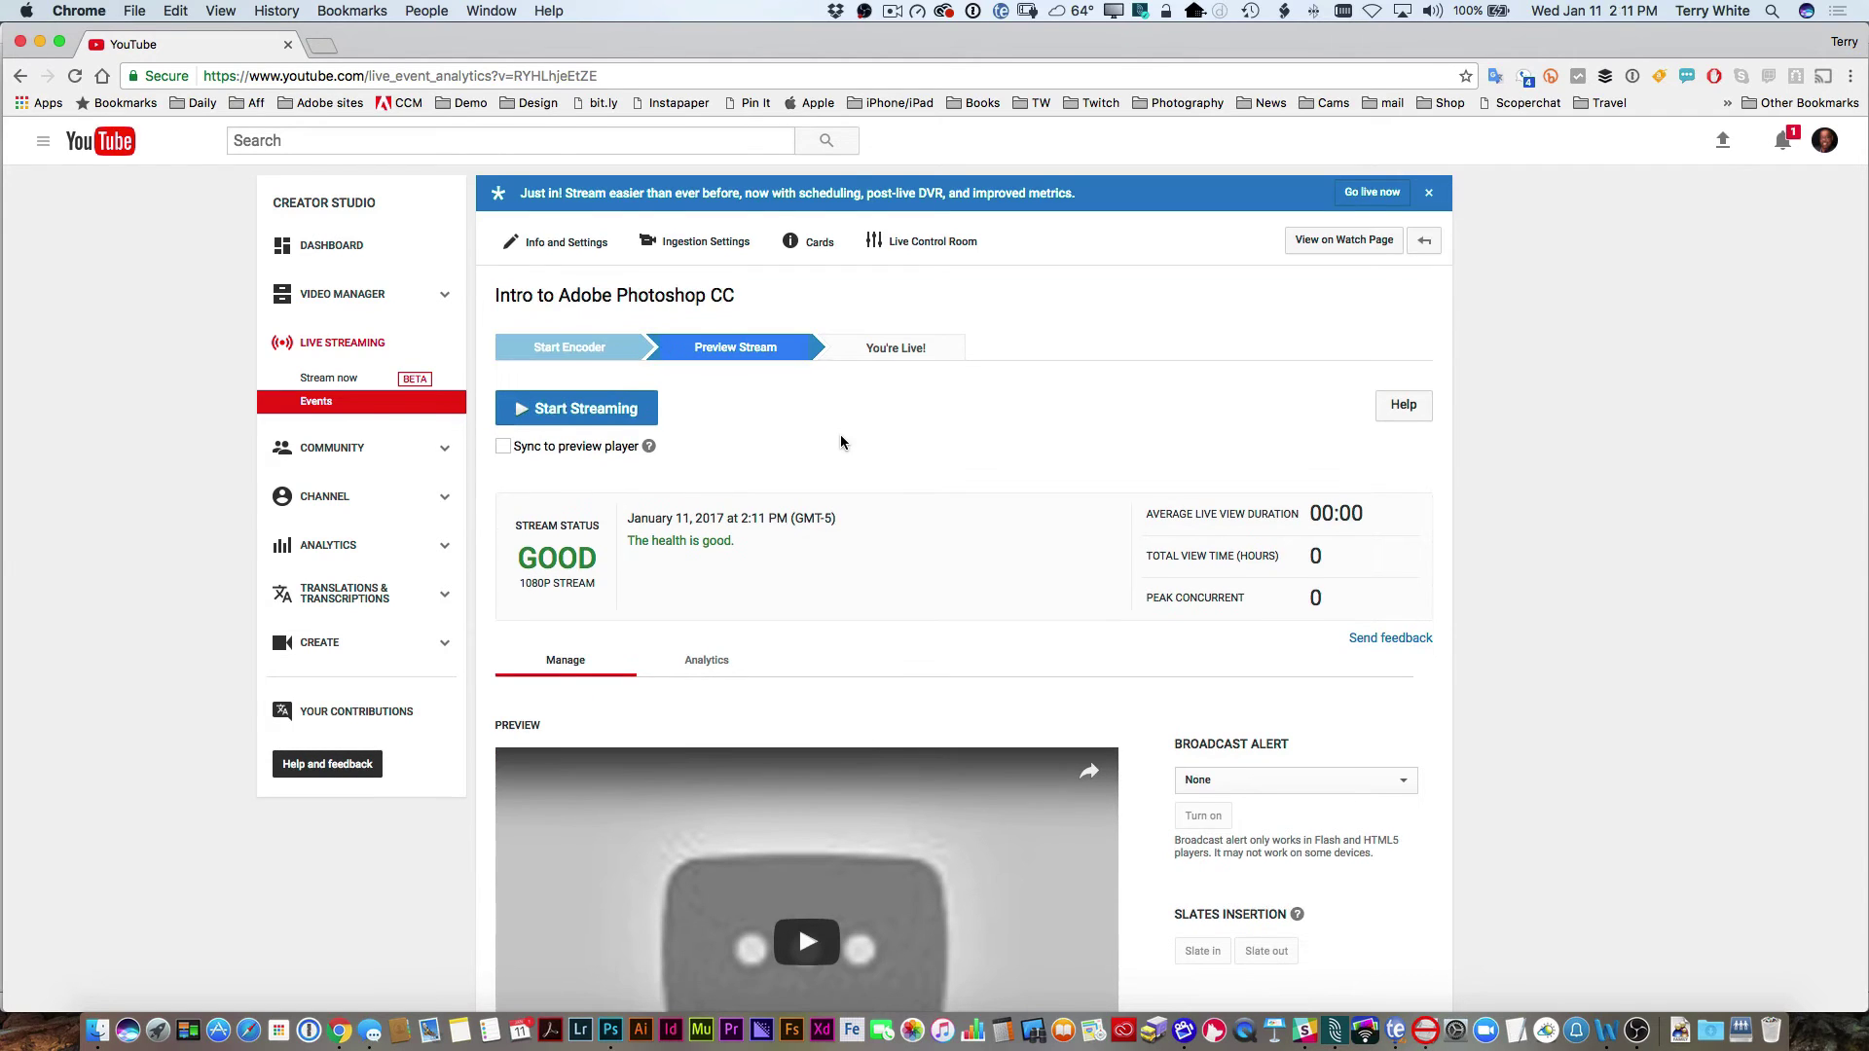
pyautogui.scroll(-3, 858, 501)
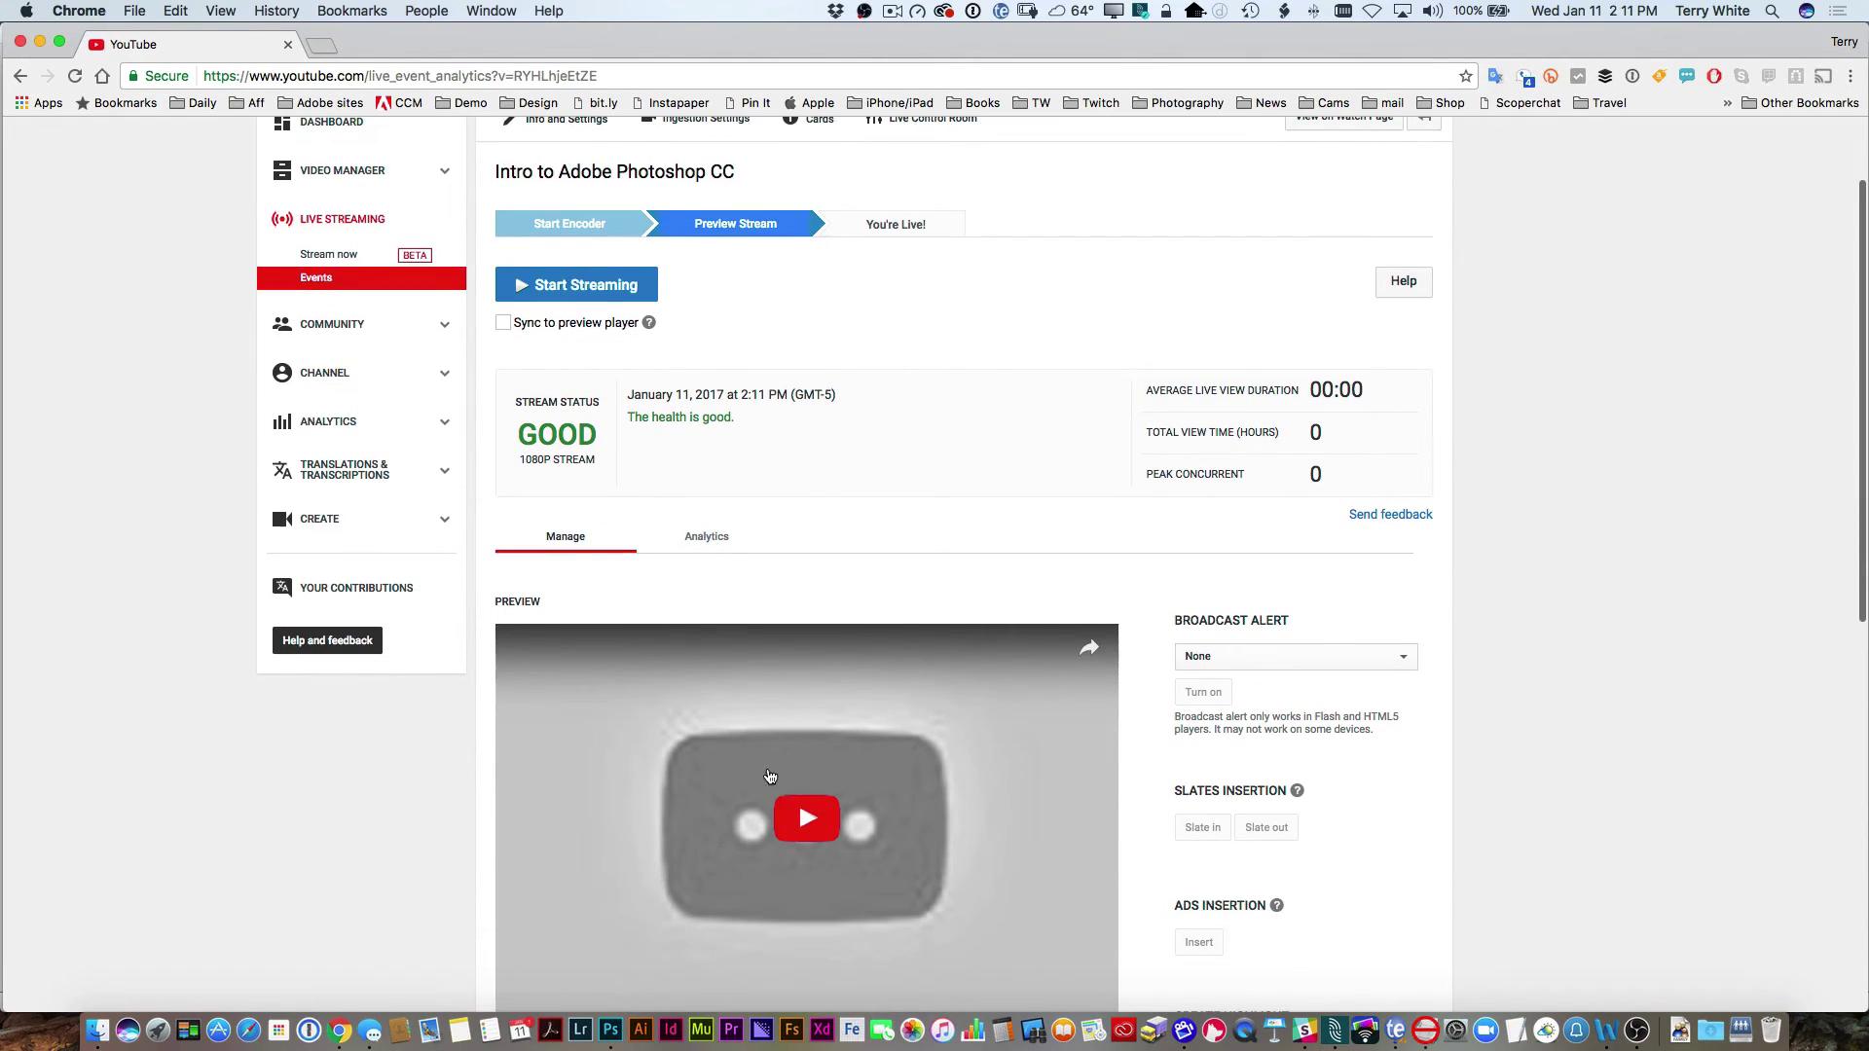
pyautogui.click(801, 817)
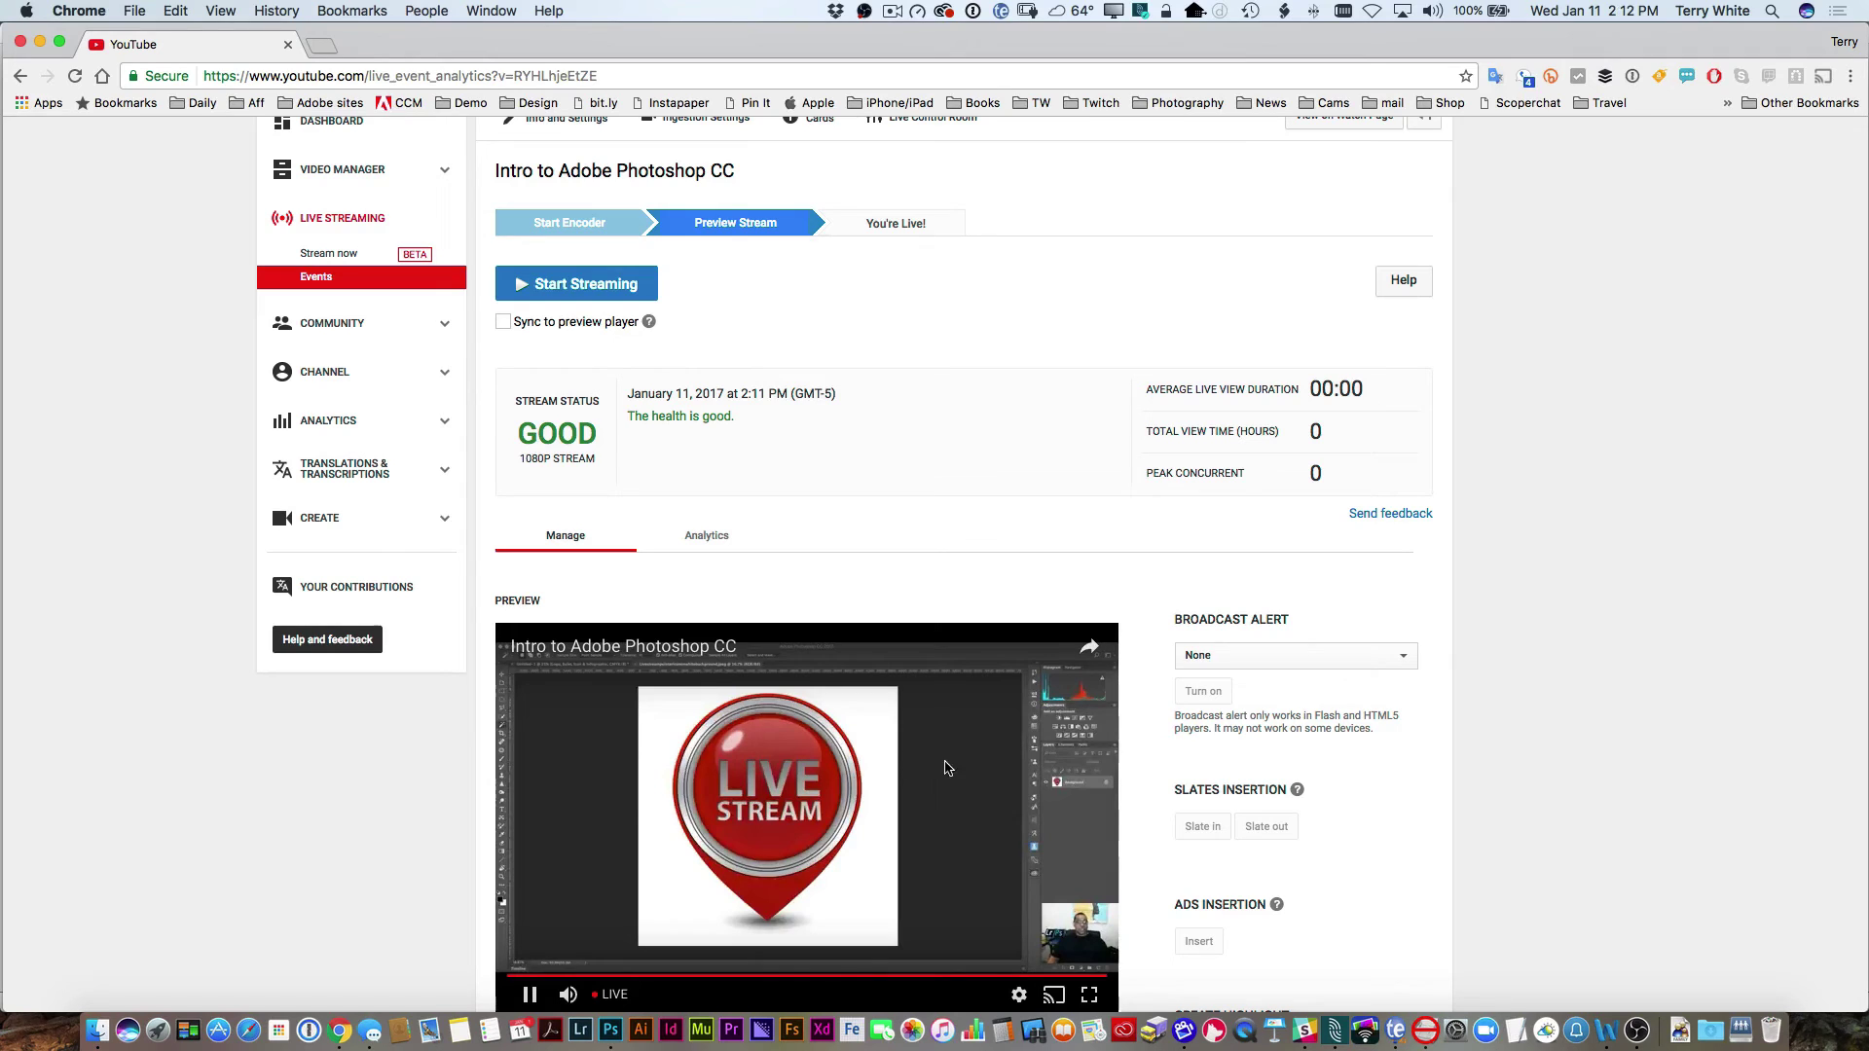
# Step: Open the event's live chat in a new window to view it, and return to the event's Live Control Room
pyautogui.scroll(3, 794, 528)
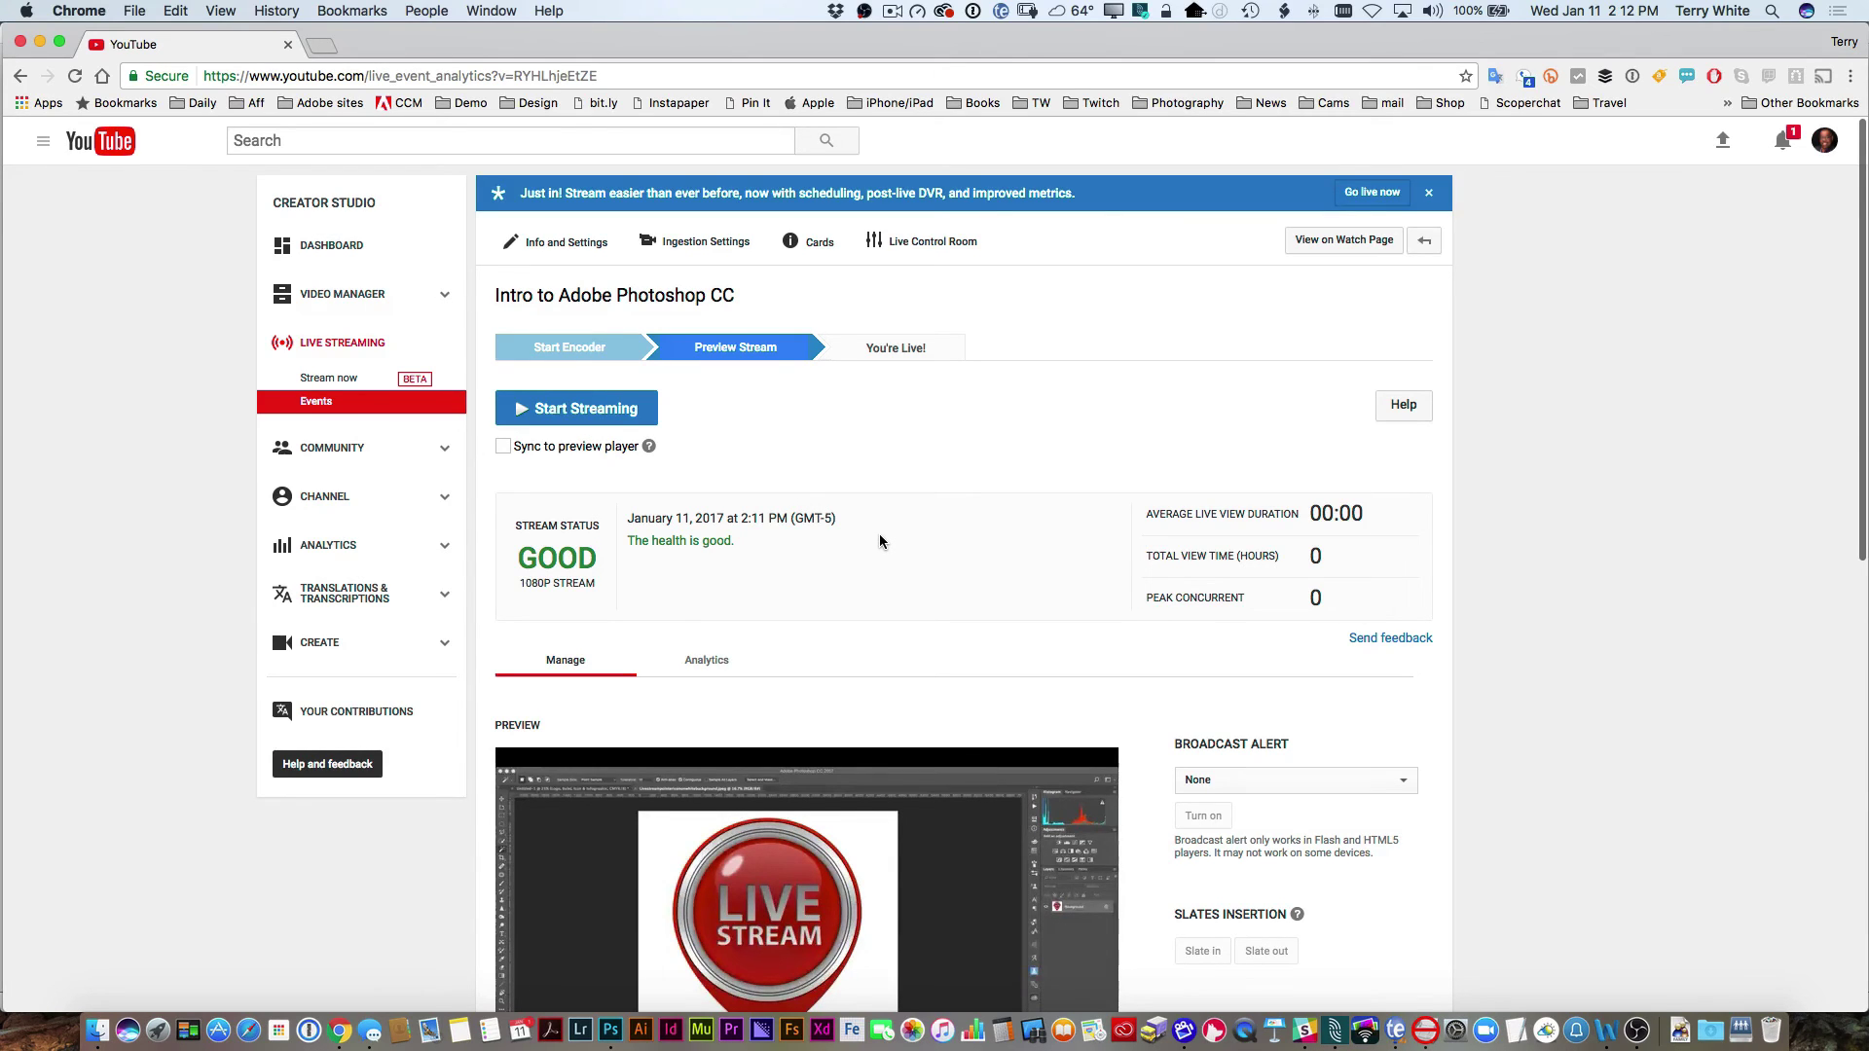
pyautogui.scroll(-5, 885, 546)
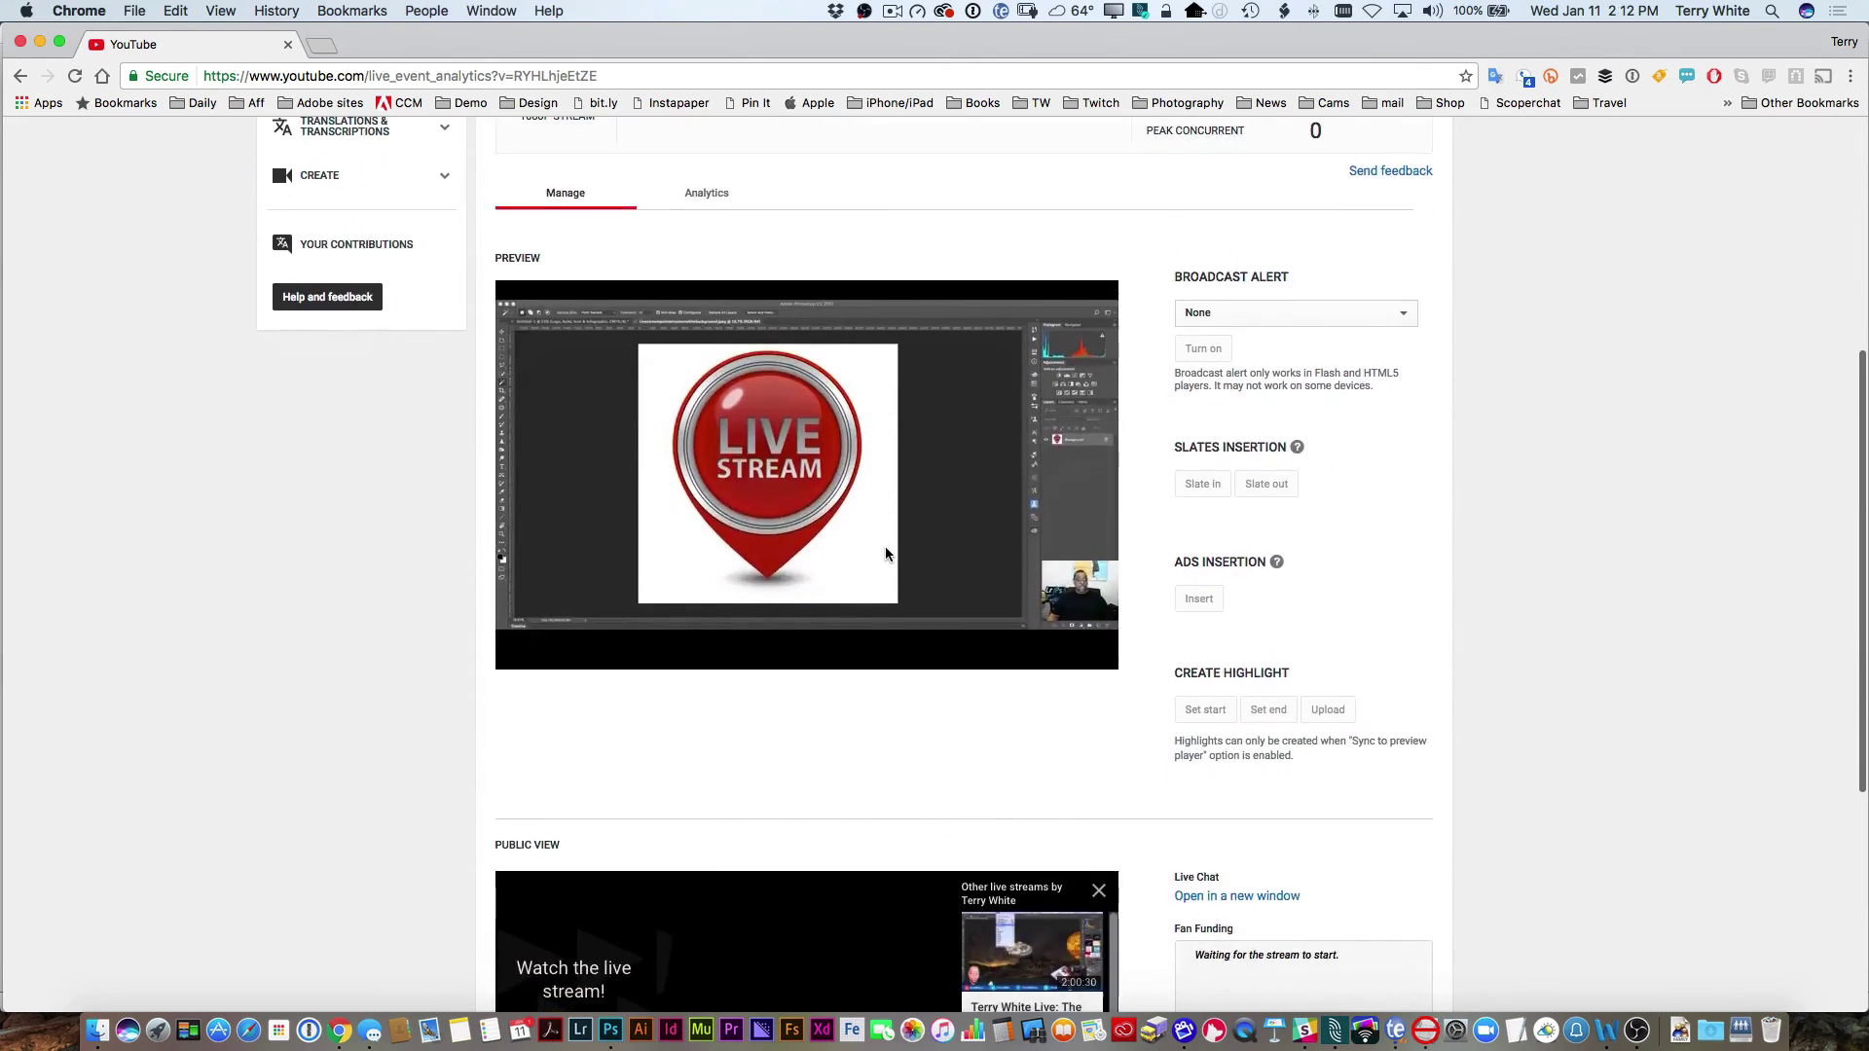
pyautogui.scroll(-2, 884, 546)
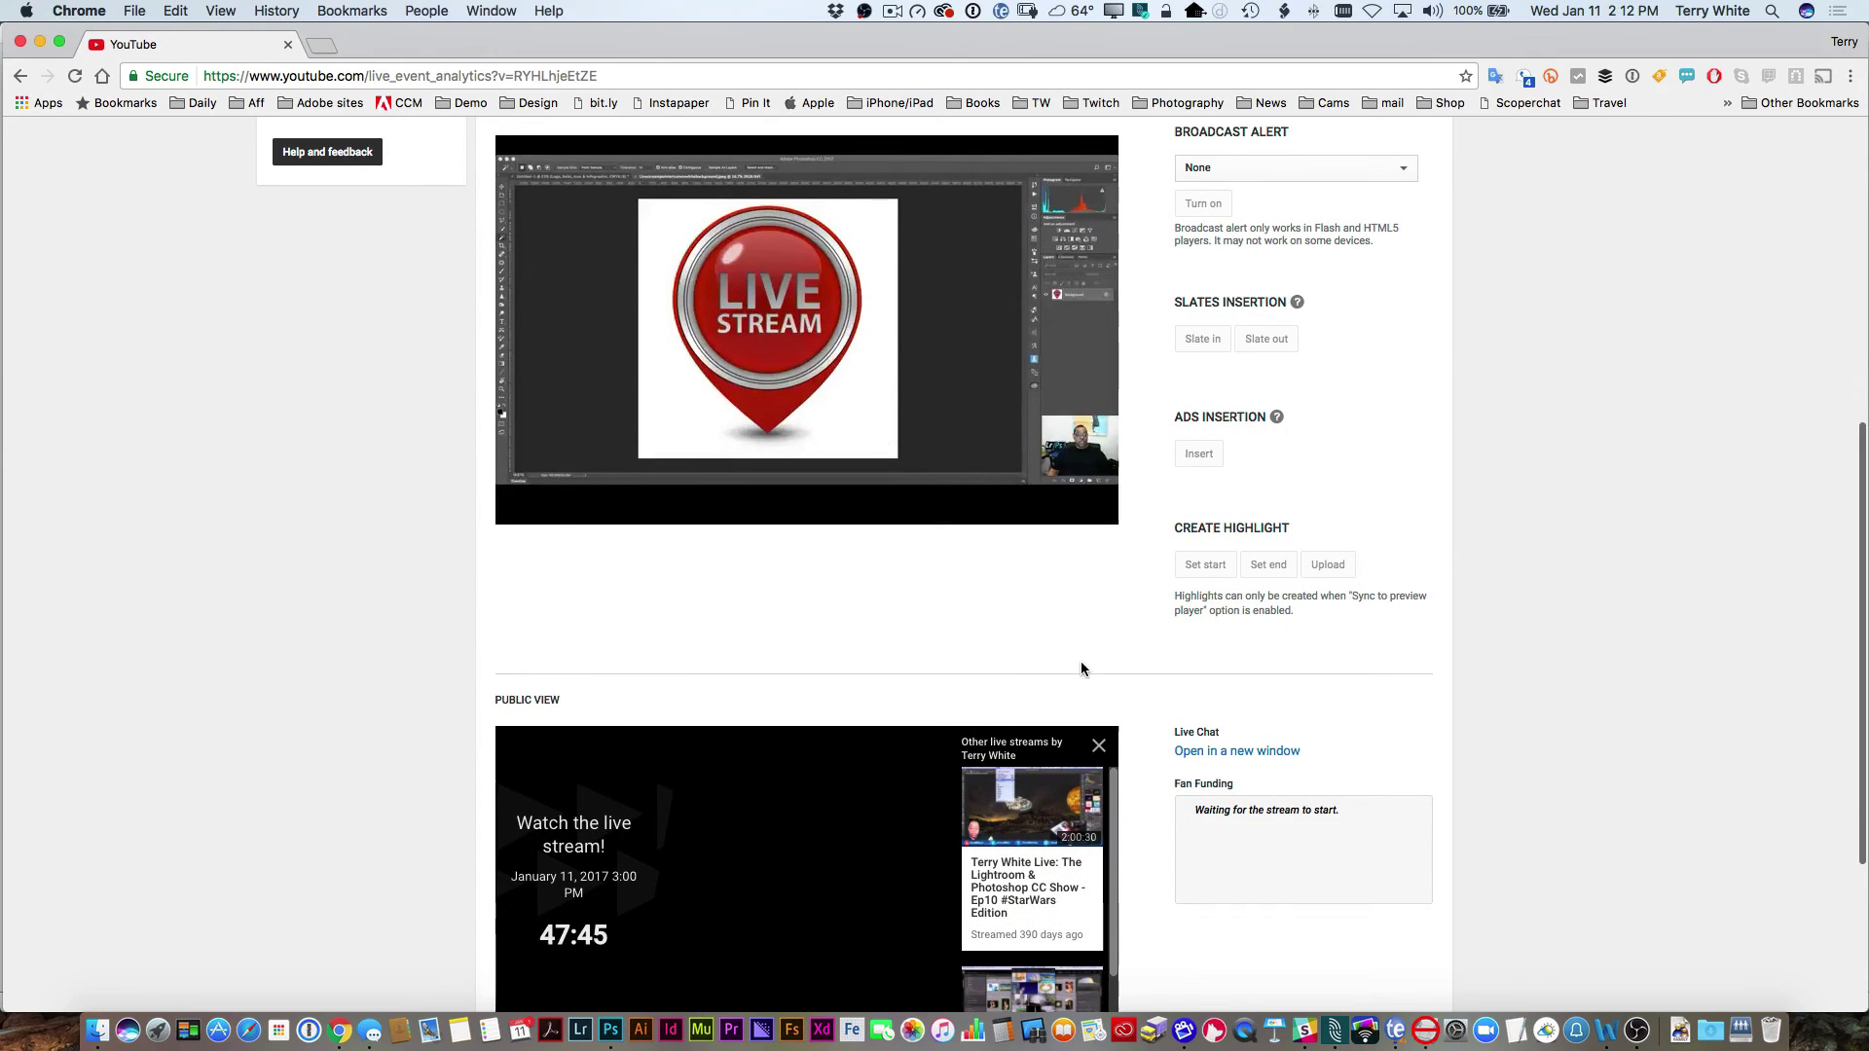
pyautogui.scroll(1, 1081, 667)
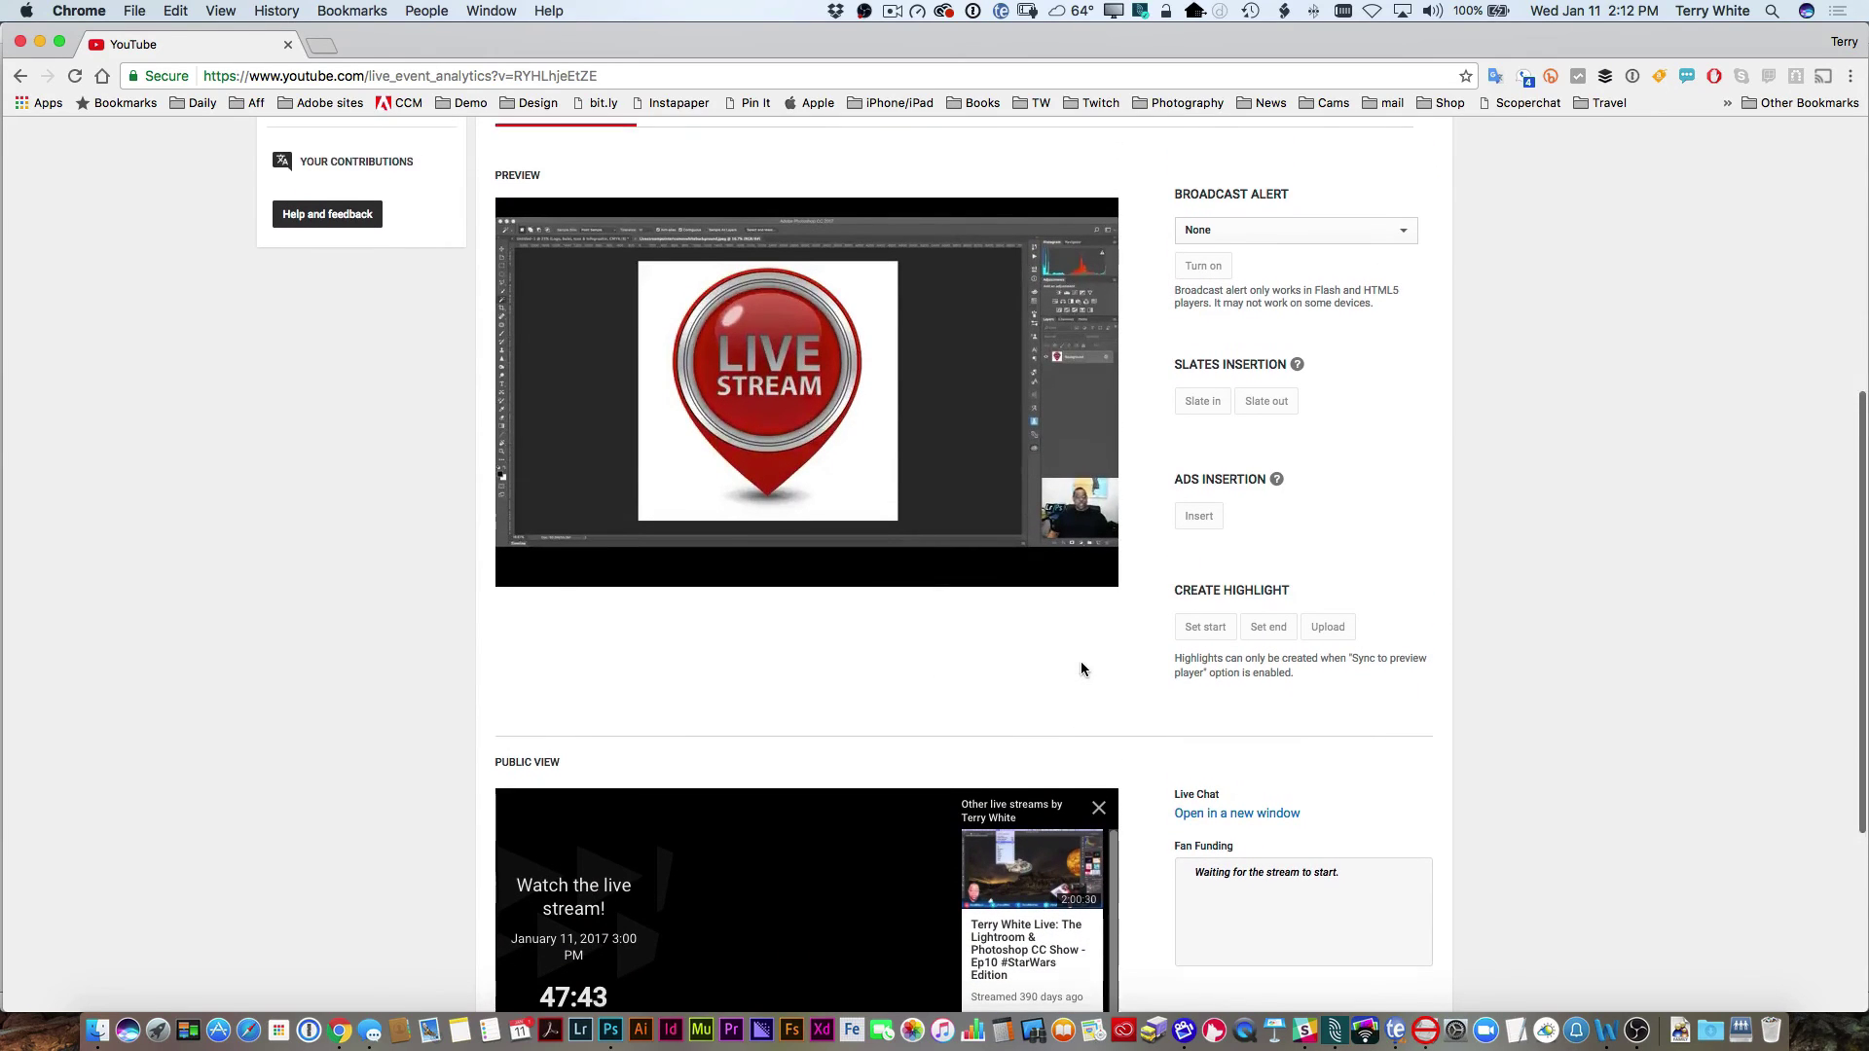
pyautogui.click(1207, 815)
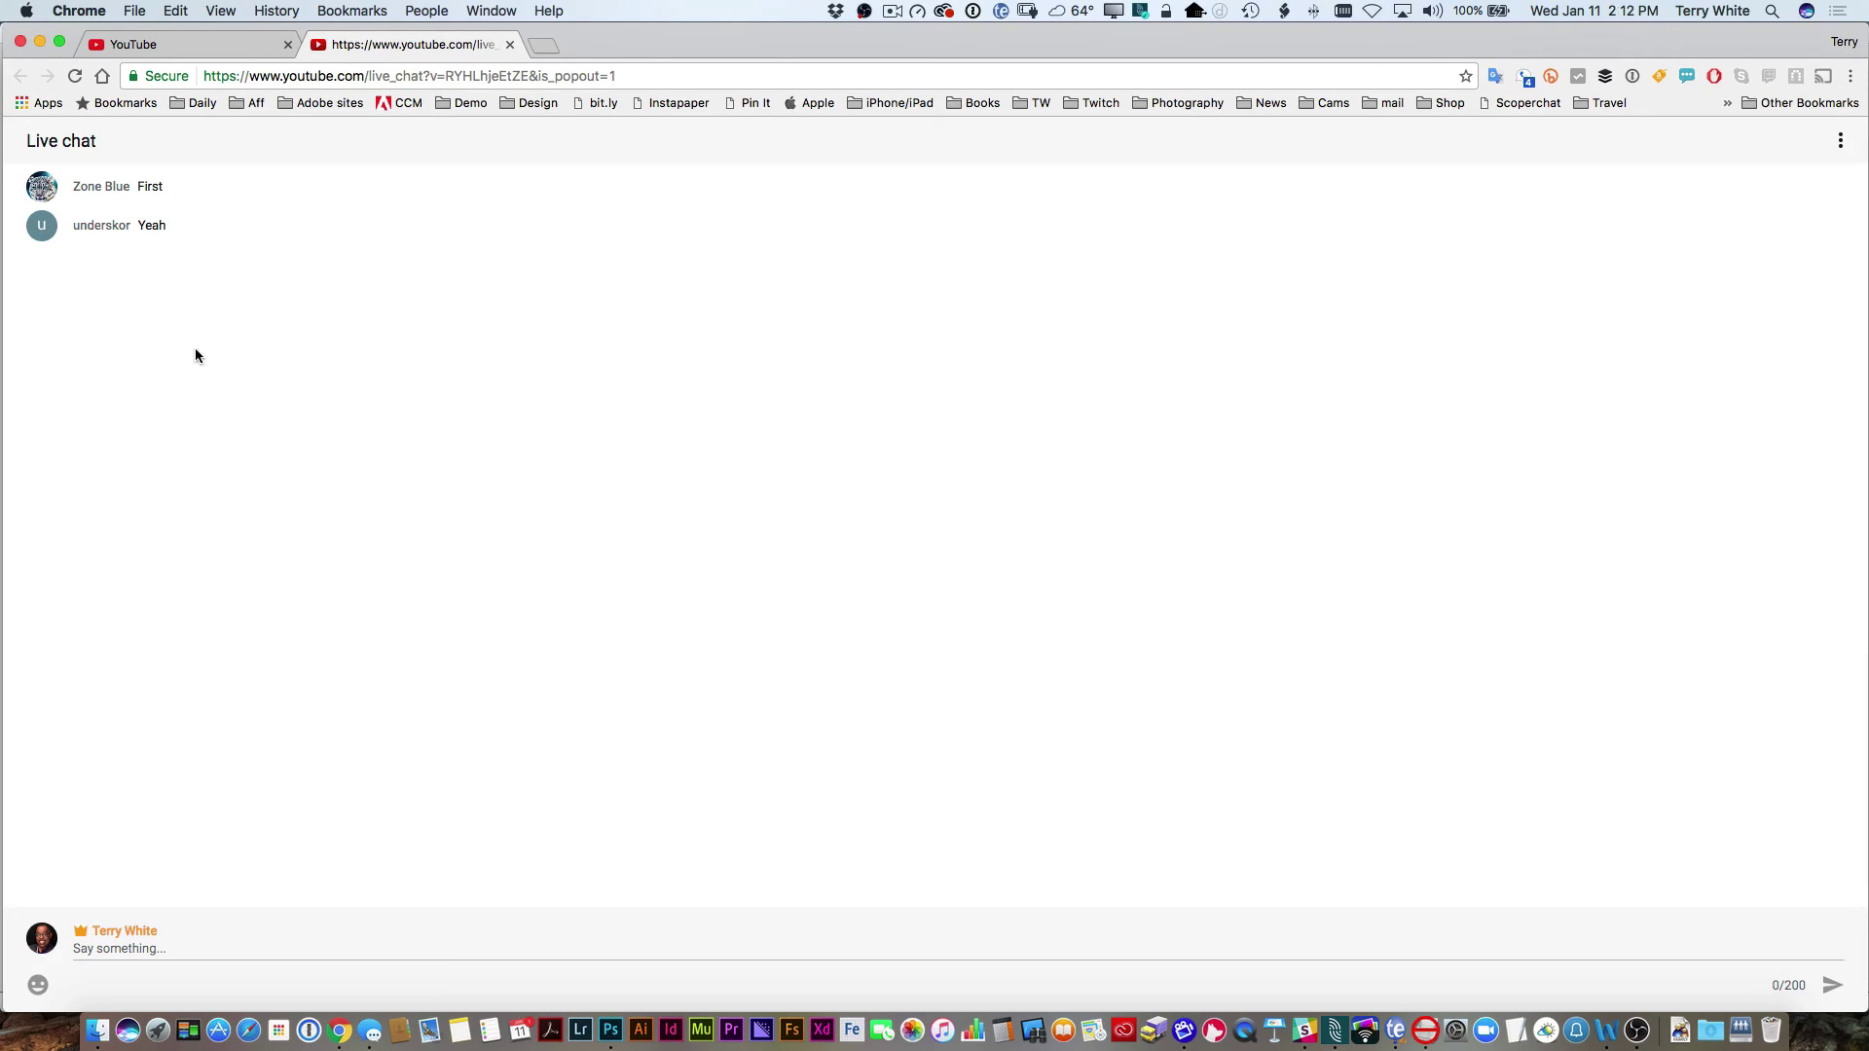
pyautogui.click(143, 44)
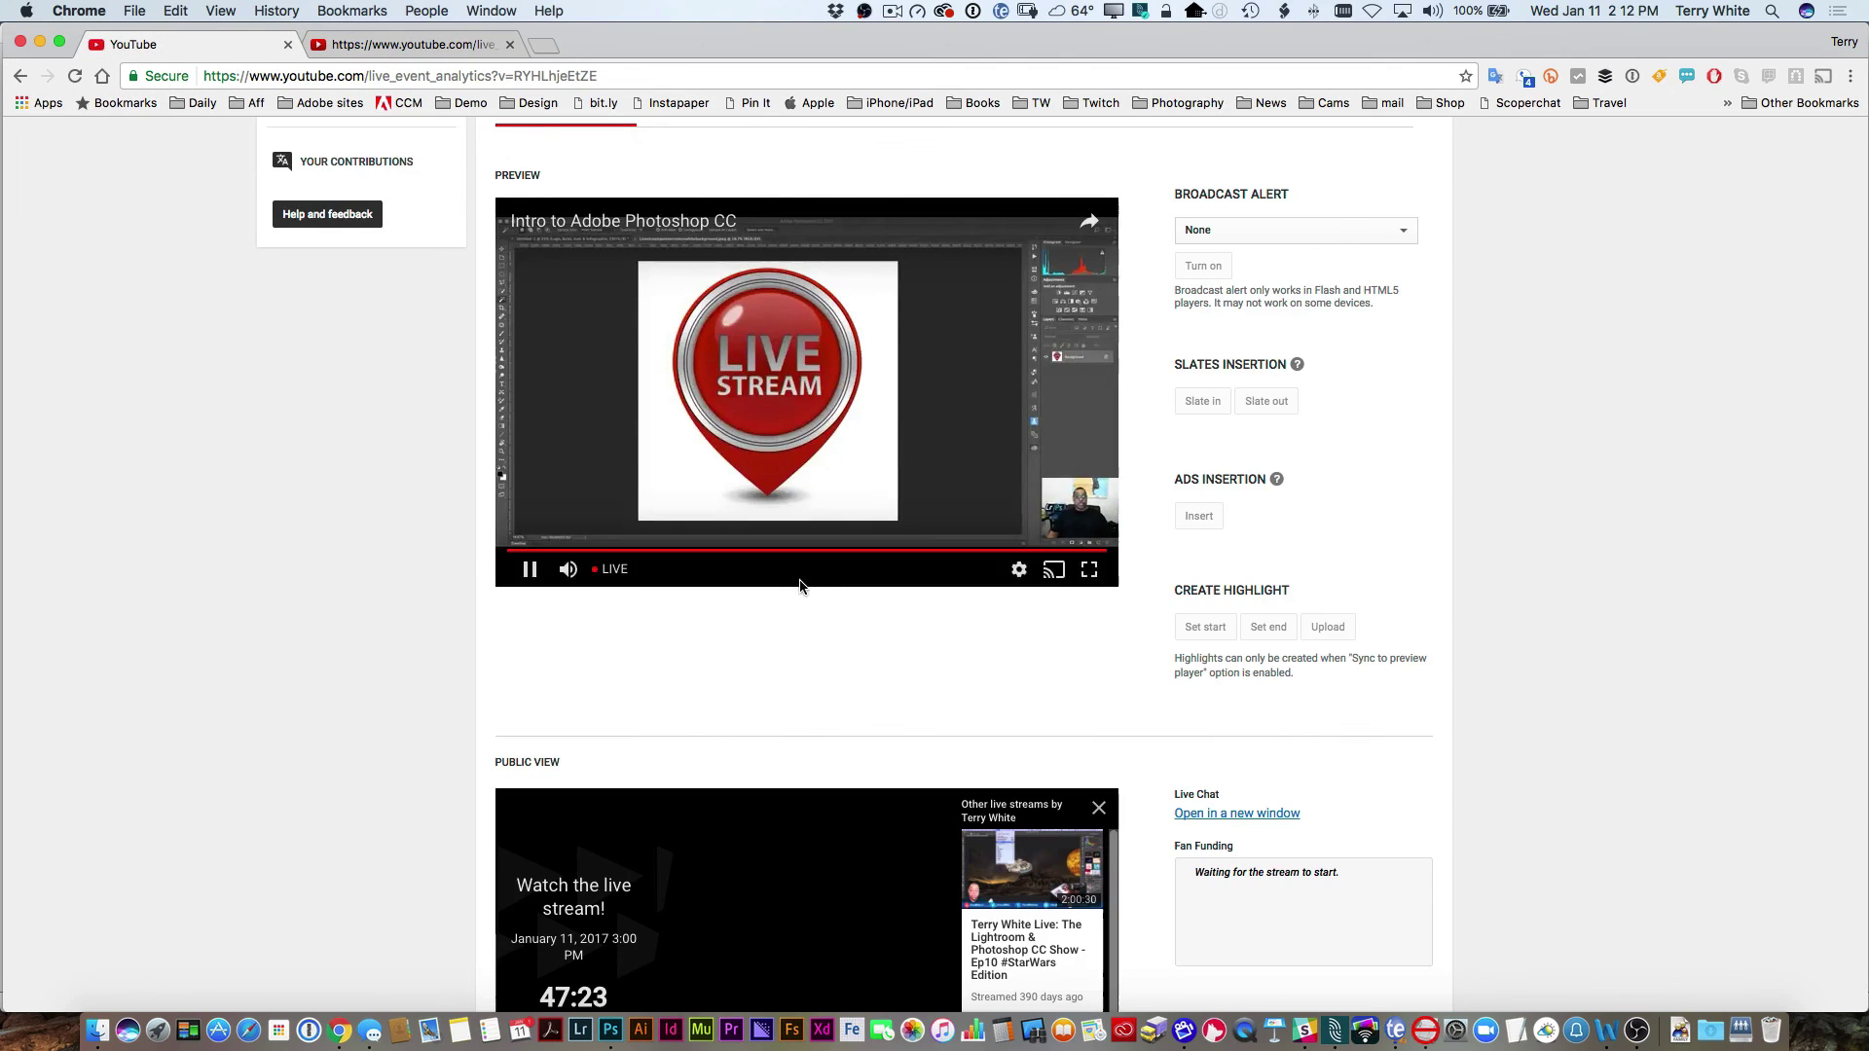
pyautogui.scroll(6, 800, 585)
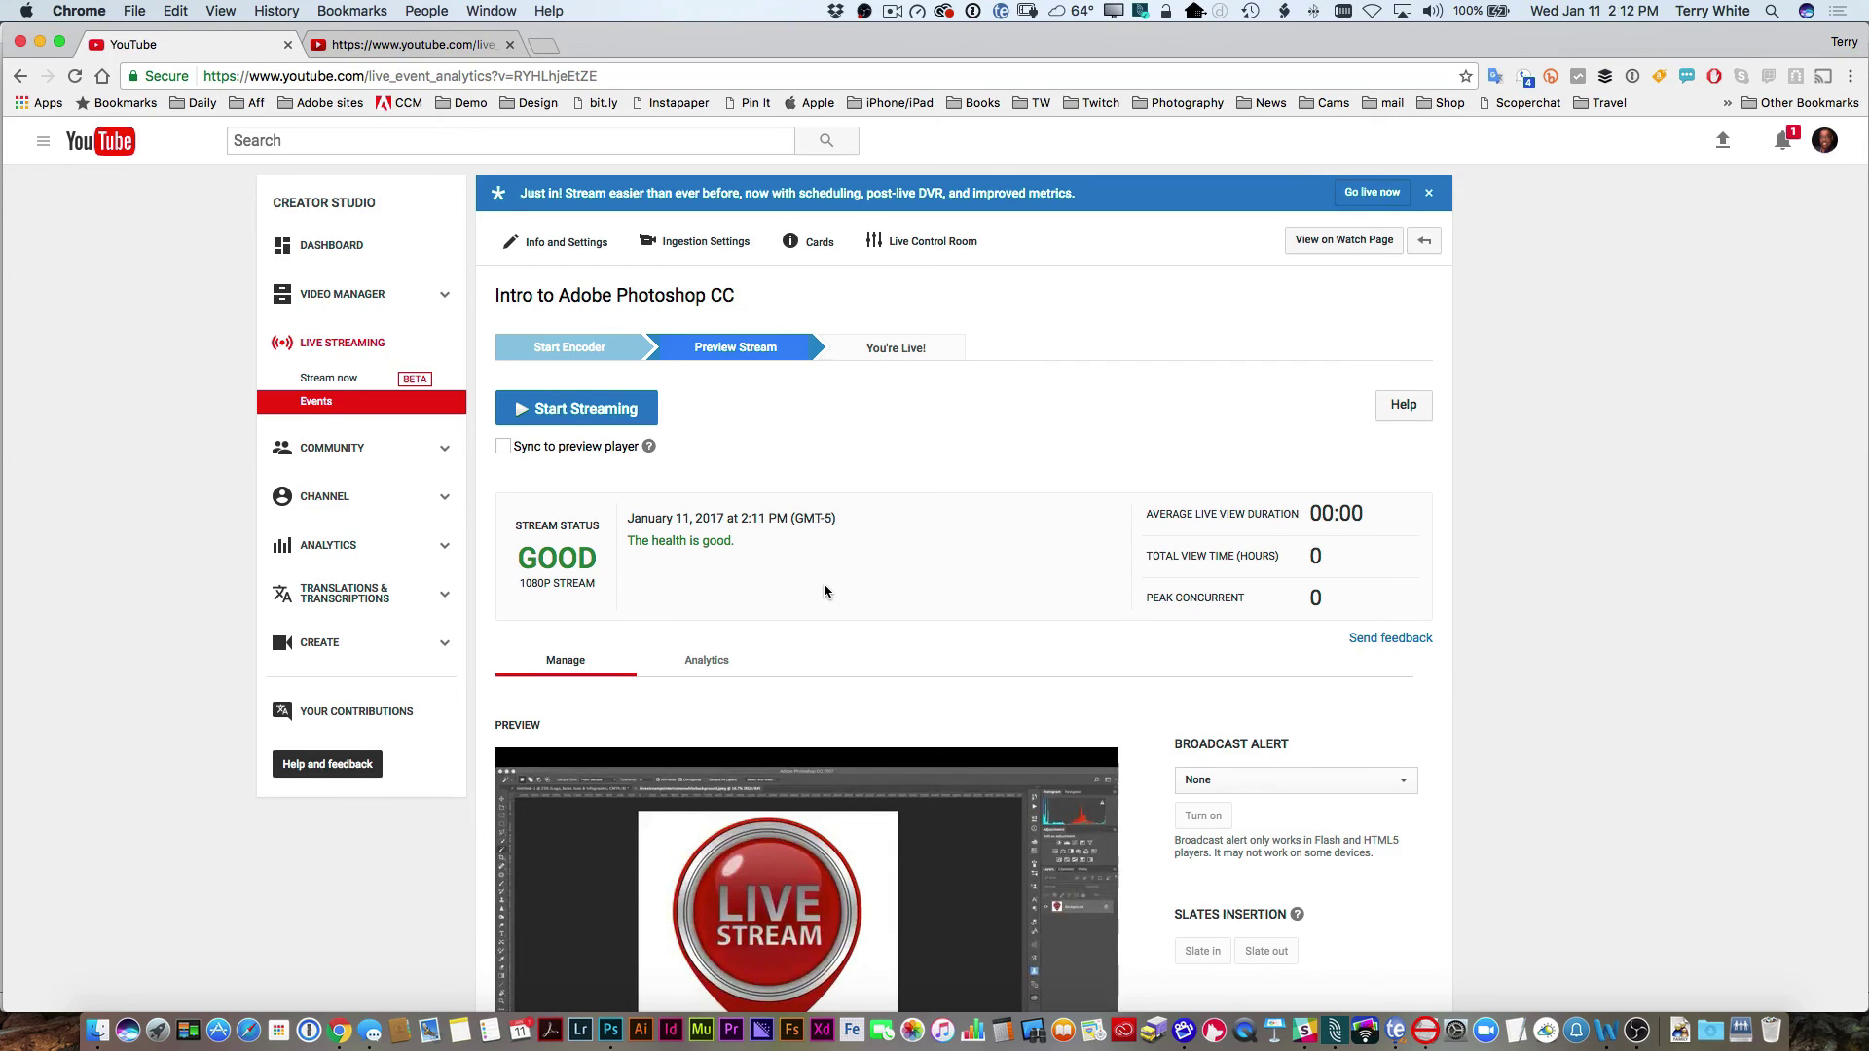
# Step: Switch to OBS, bring up its main window and stop streaming
pyautogui.click(864, 11)
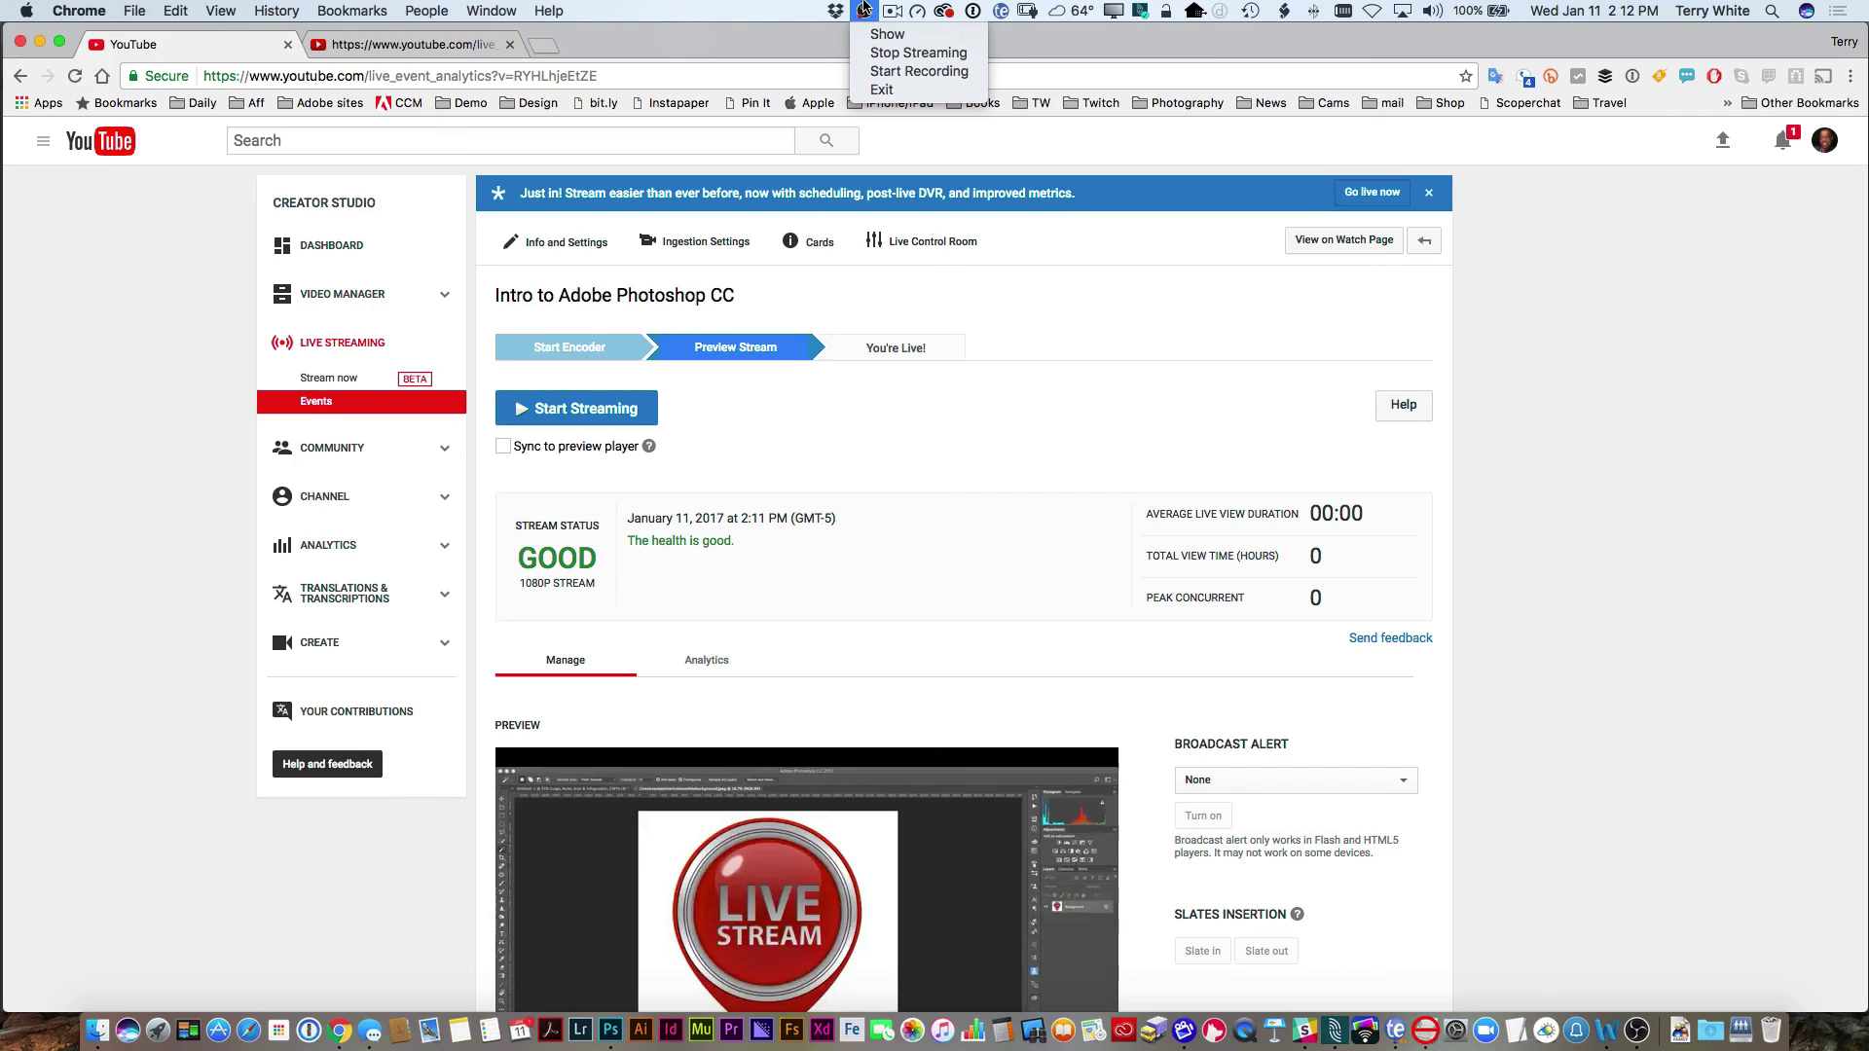
pyautogui.click(864, 10)
pyautogui.press('super+Tab')
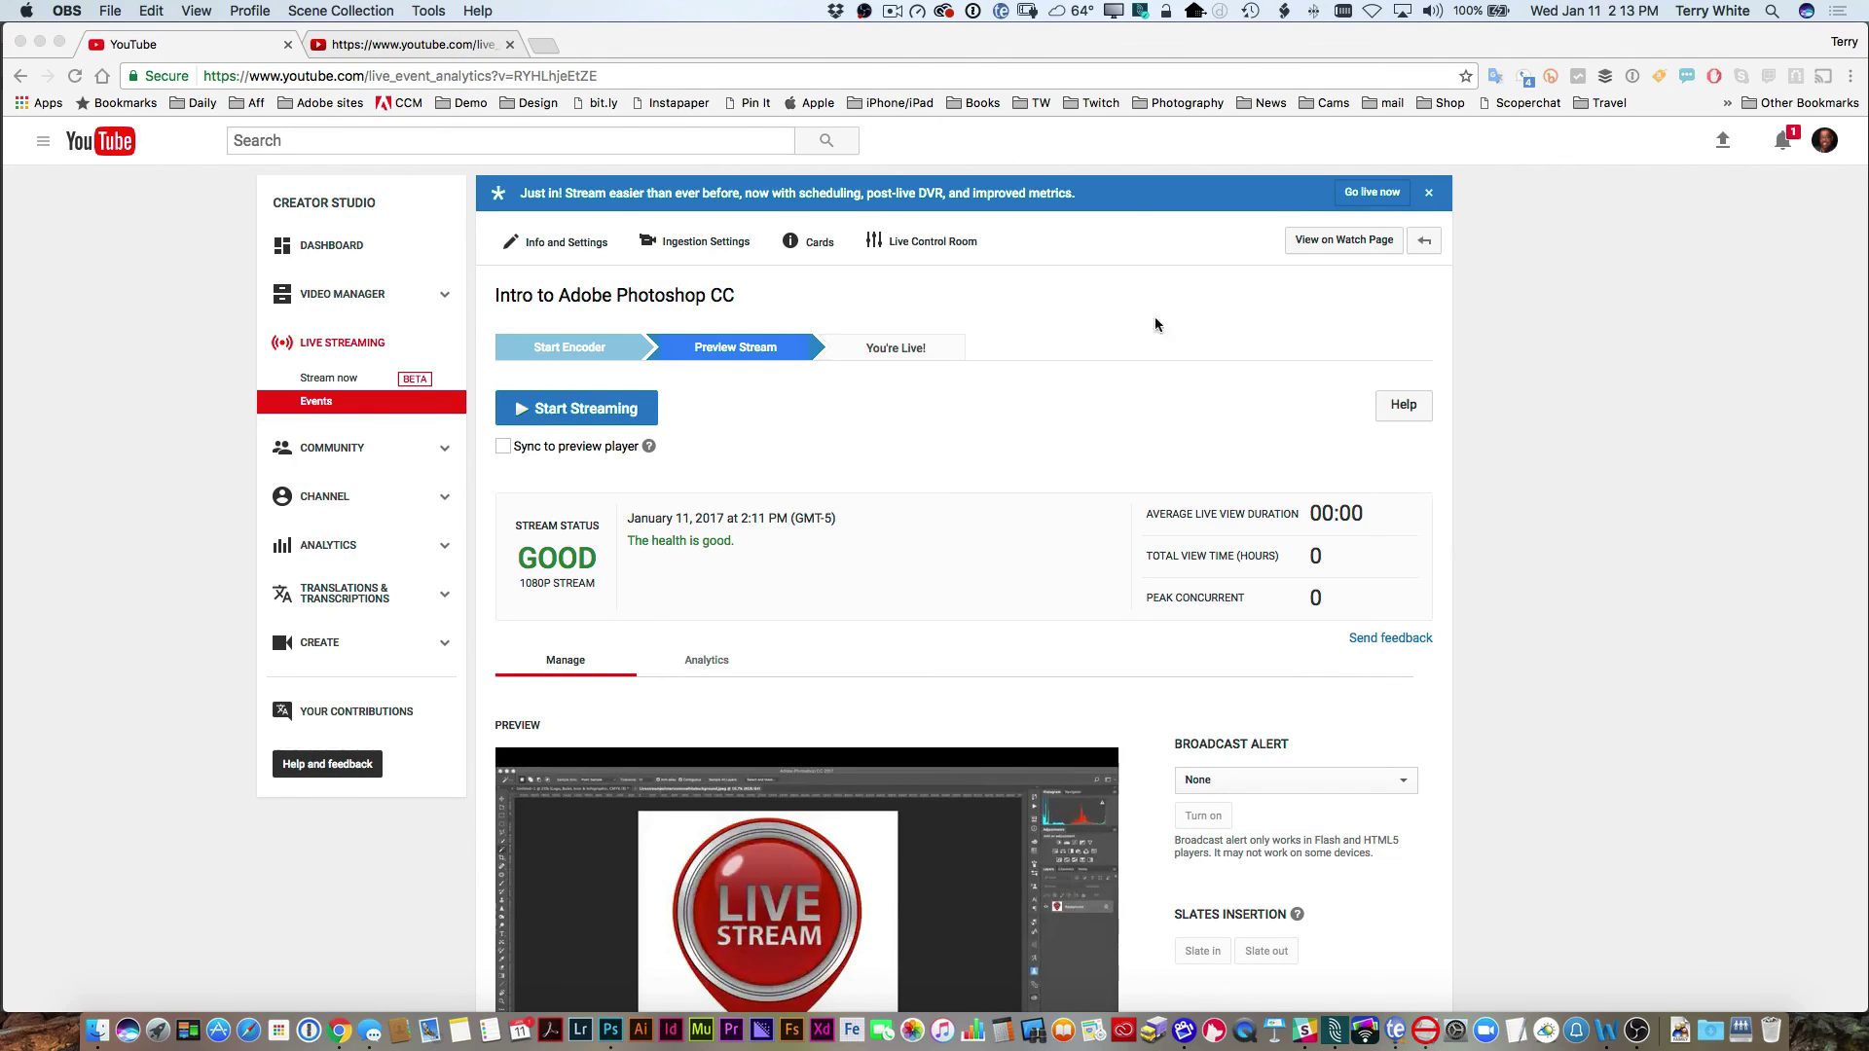
pyautogui.click(863, 12)
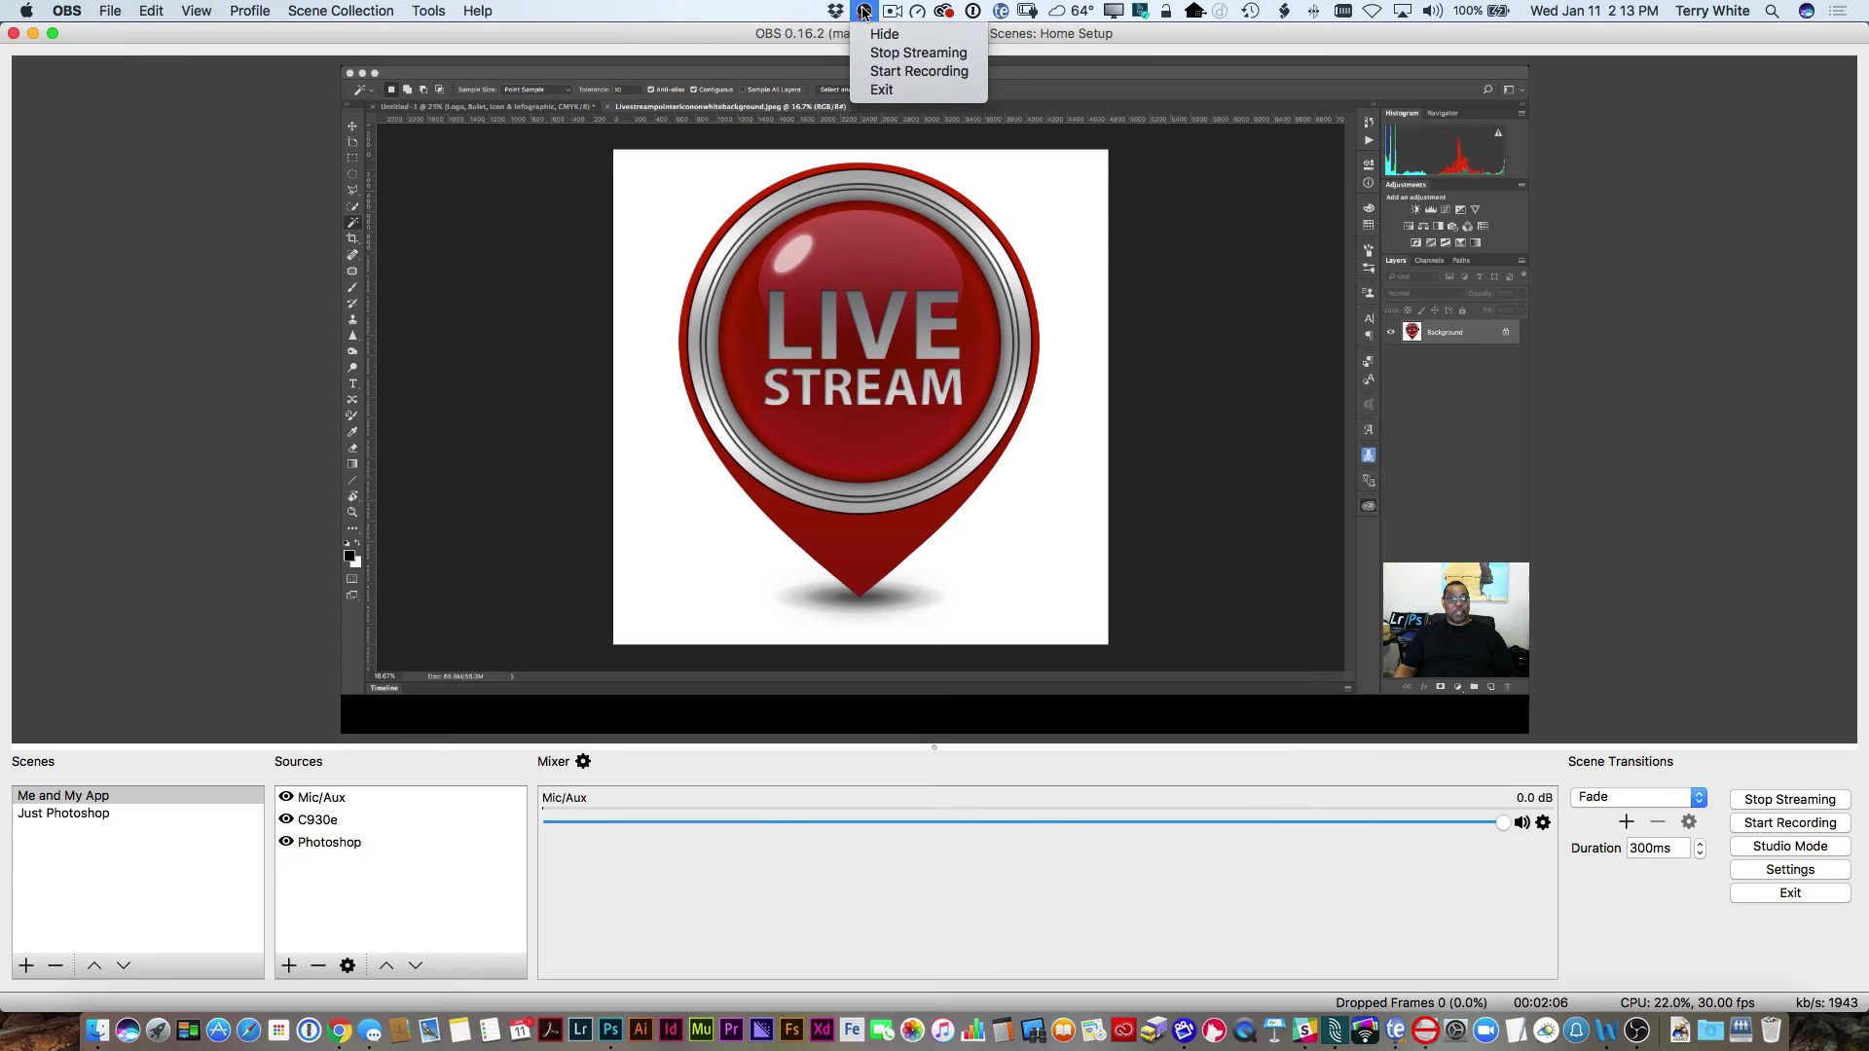
pyautogui.click(864, 11)
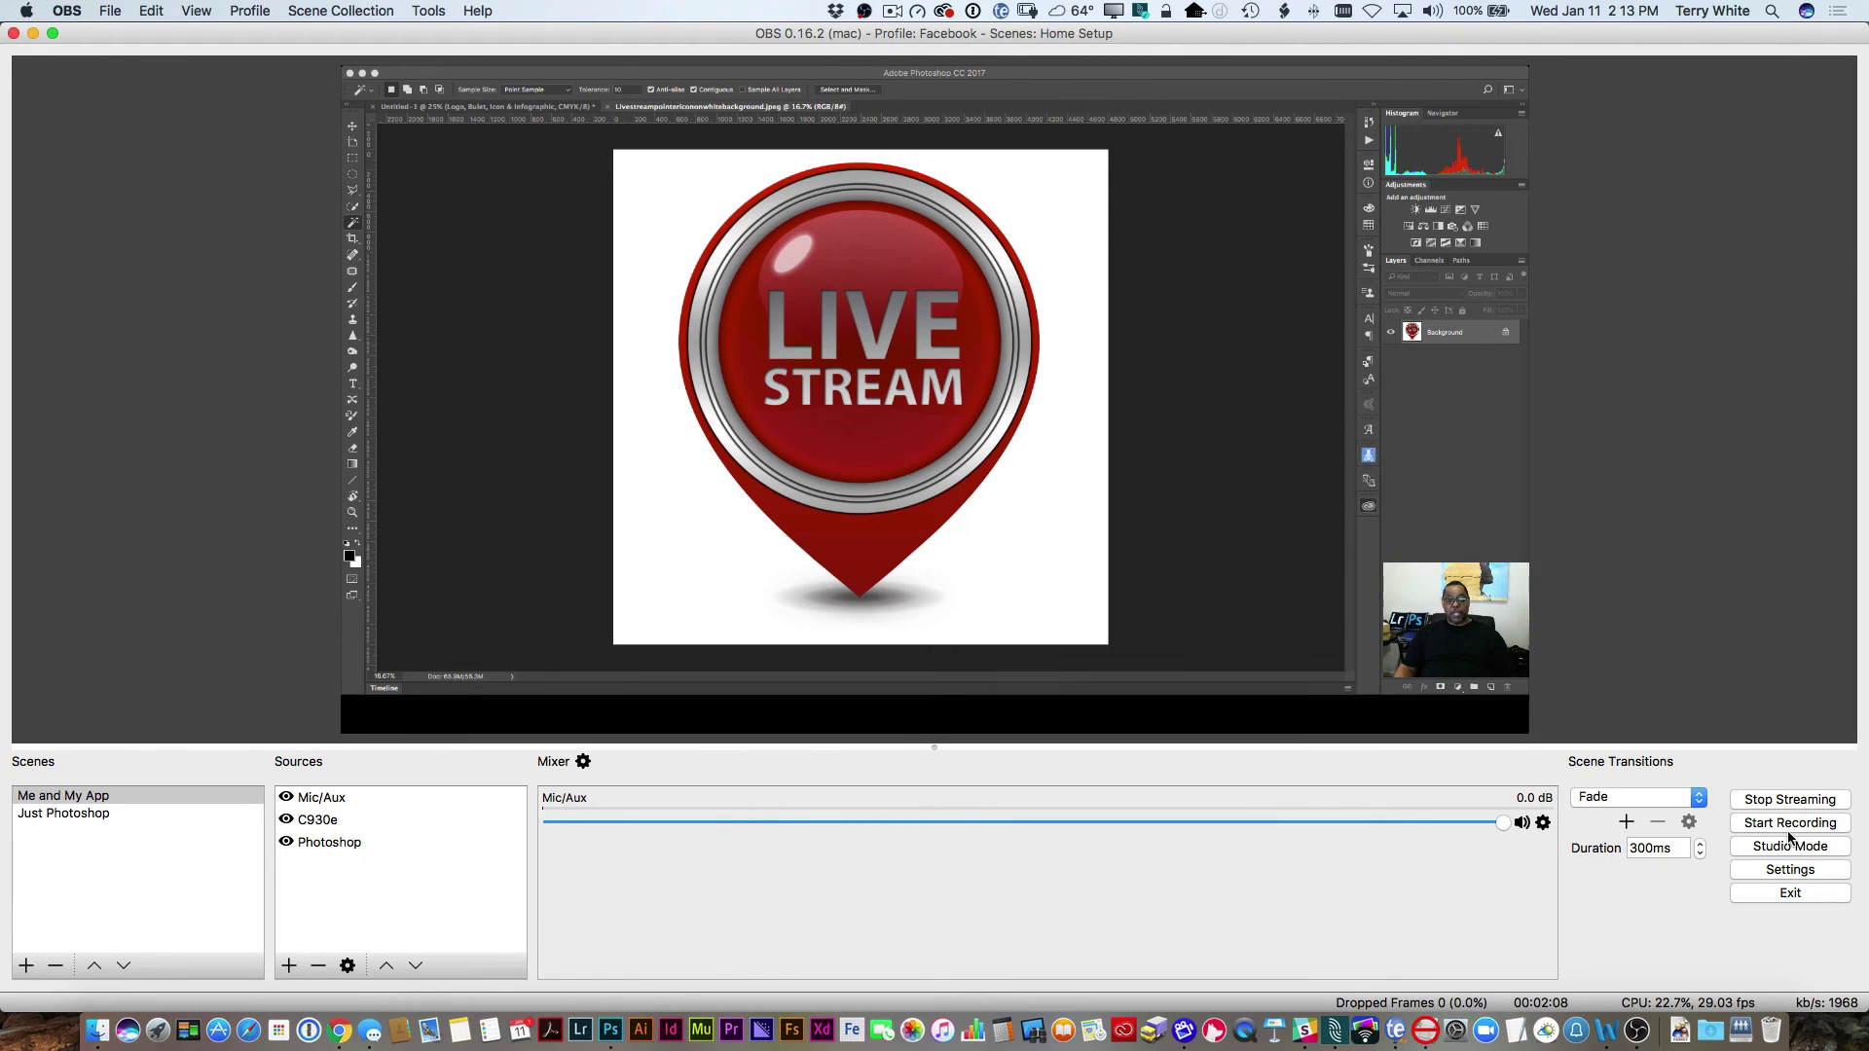
pyautogui.click(1788, 800)
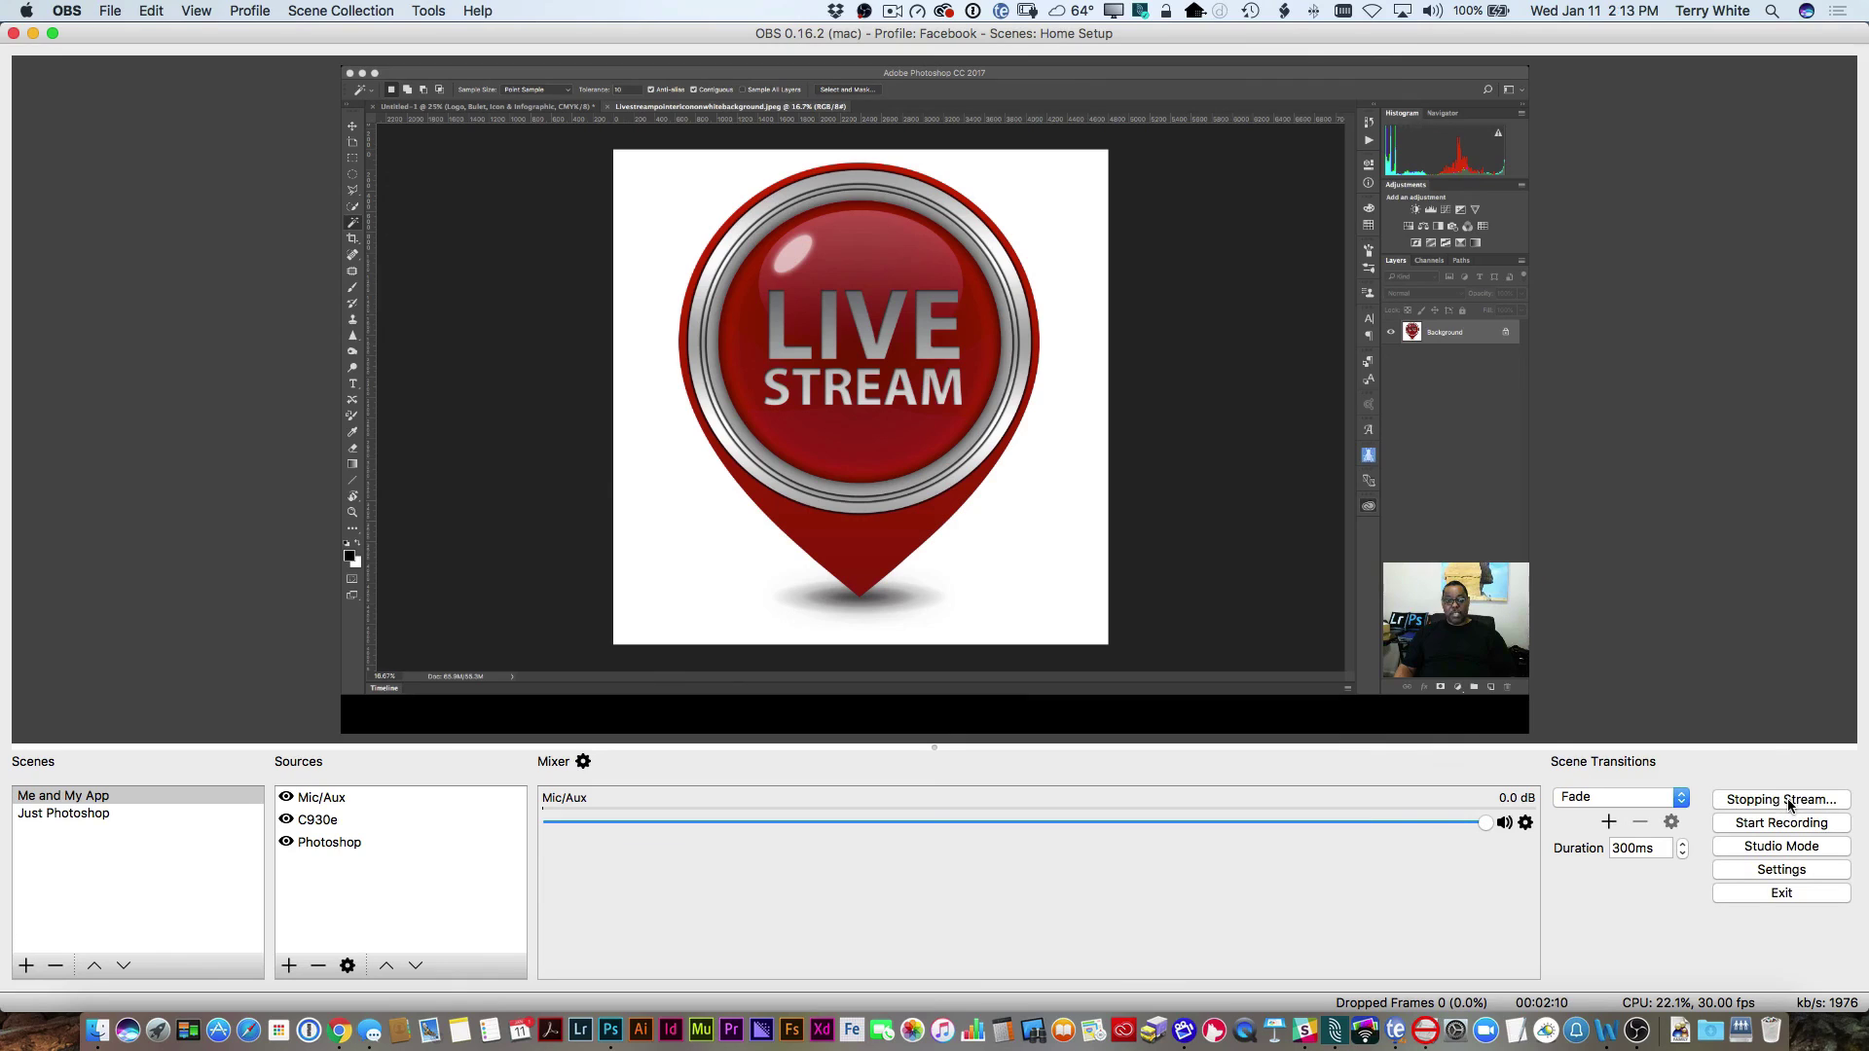